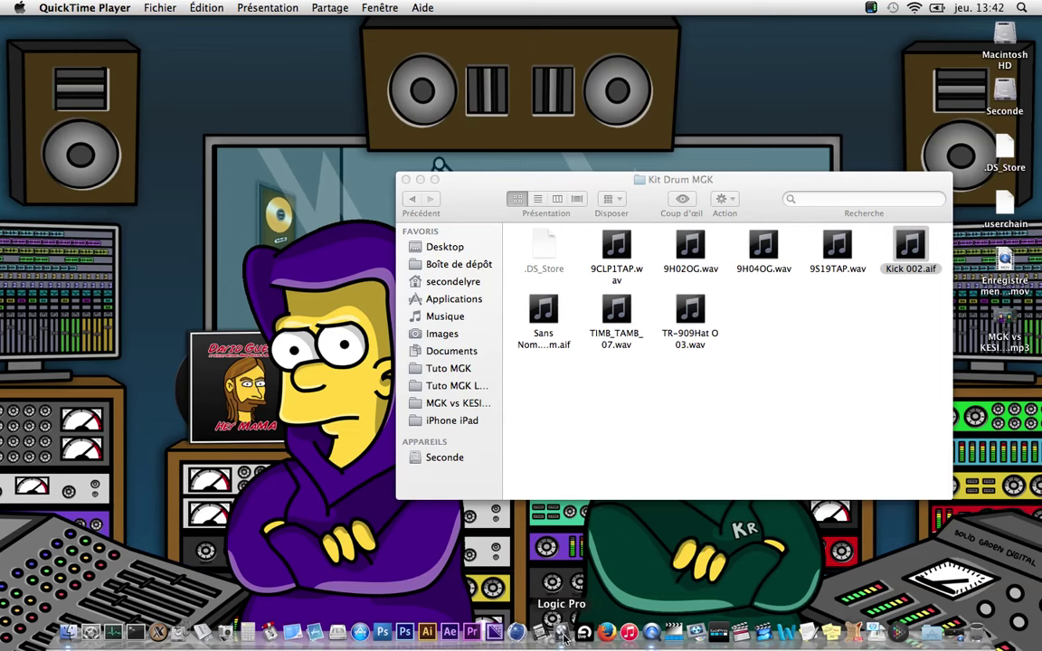
Step: Open Logic Pro and create an empty project with one mono audio track using Input 1 and Output 1-2
click(561, 633)
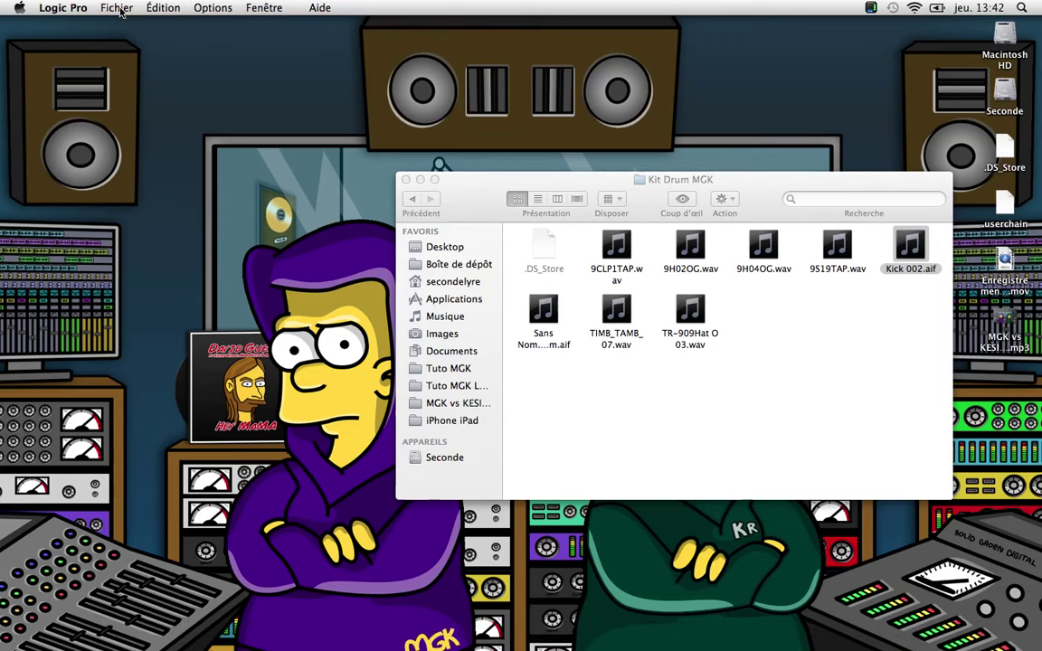
click(116, 8)
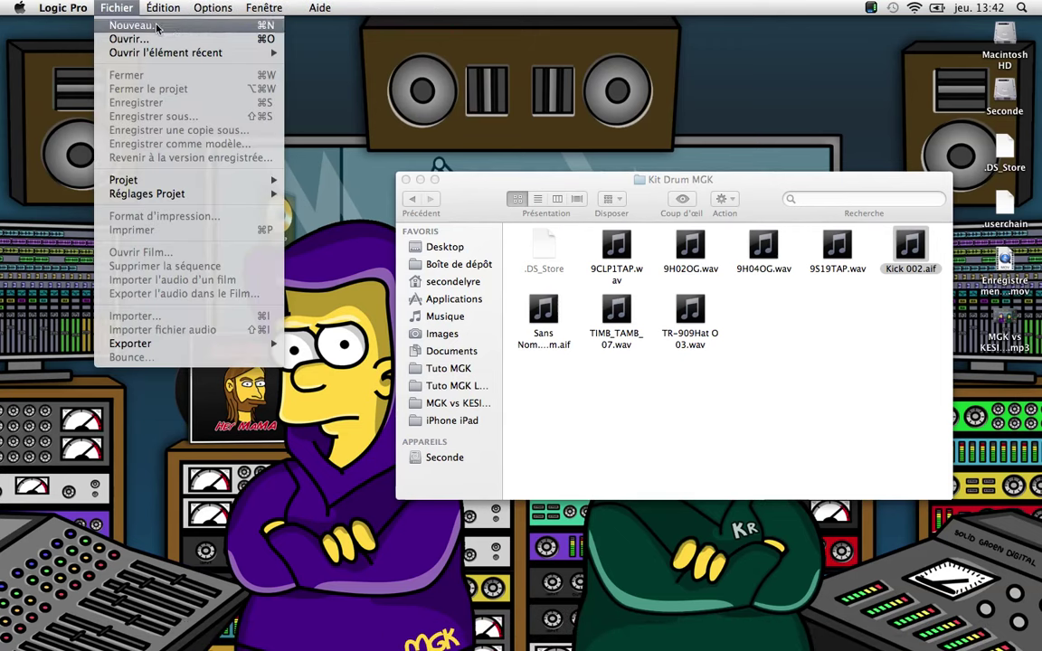
click(175, 29)
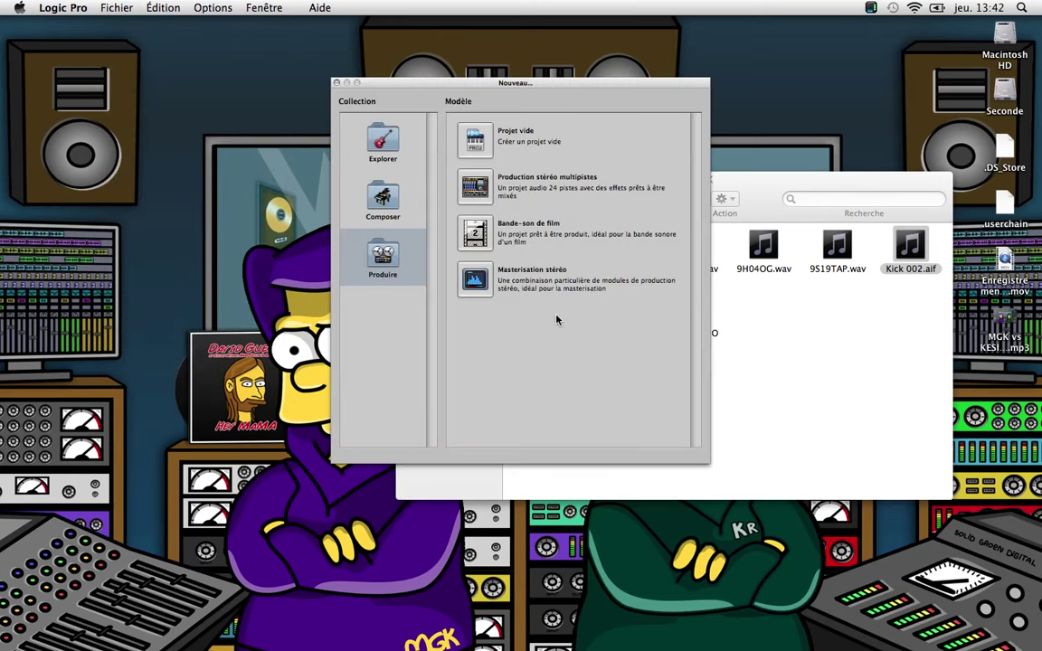
click(474, 137)
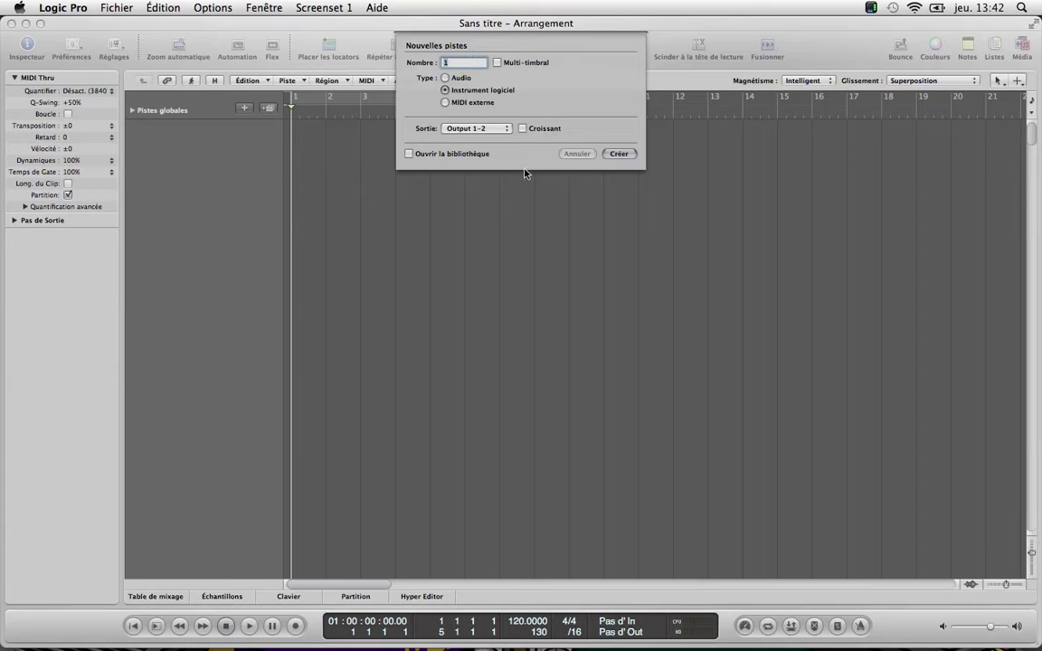
click(445, 78)
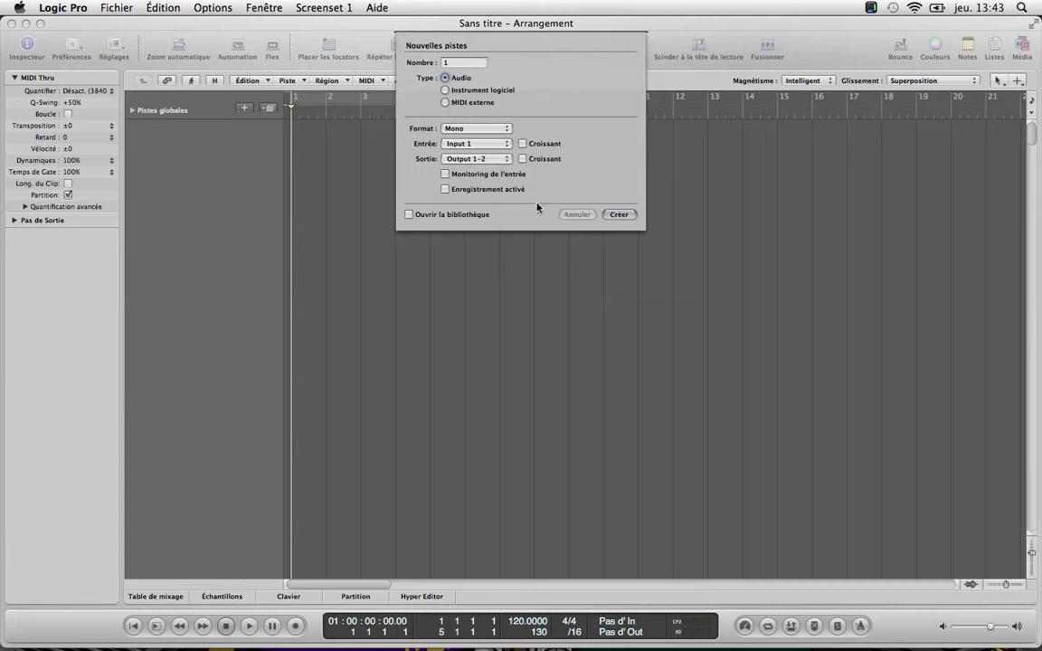
click(618, 215)
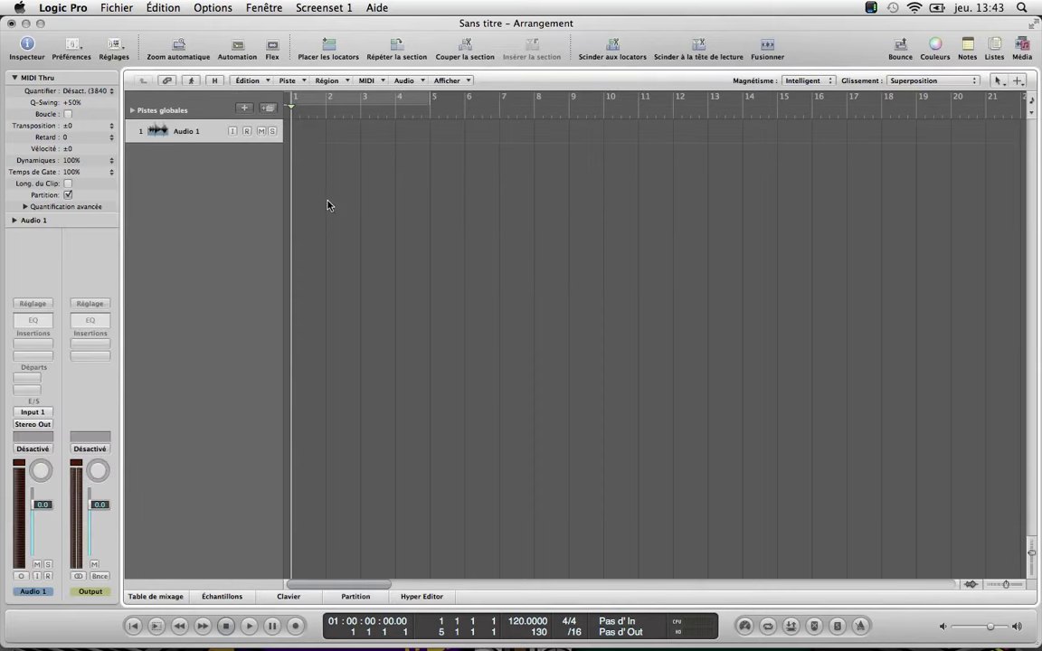
Step: Import Kick 002.aif from the Kit Drum MGK folder onto a new track and move its region to start at bar 1
click(40, 23)
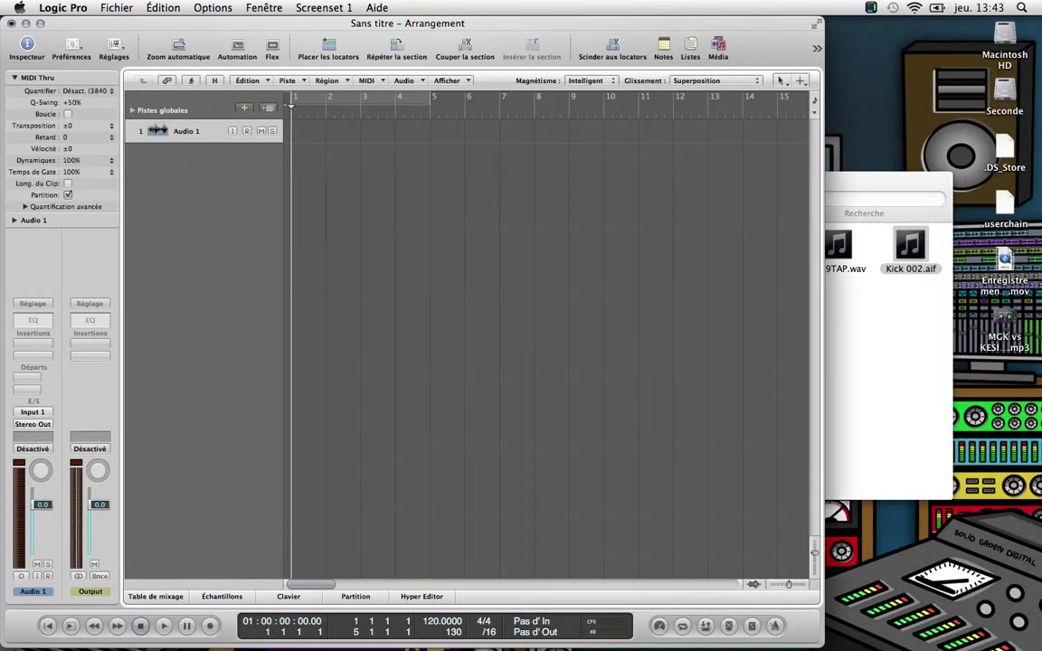
click(874, 296)
drag(910, 246, 331, 234)
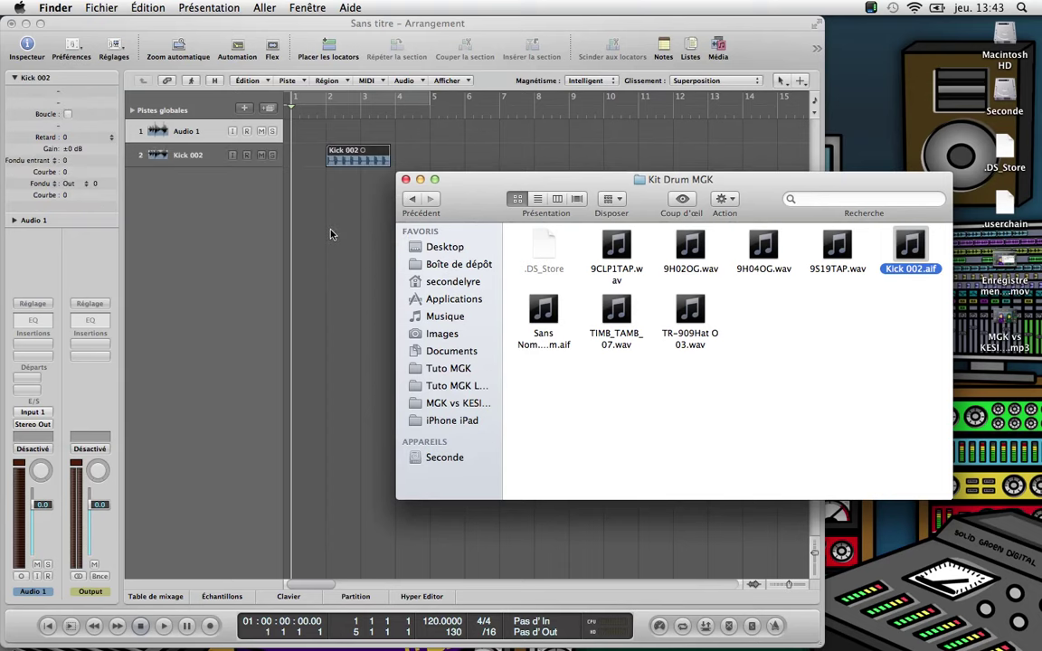
click(314, 186)
click(331, 156)
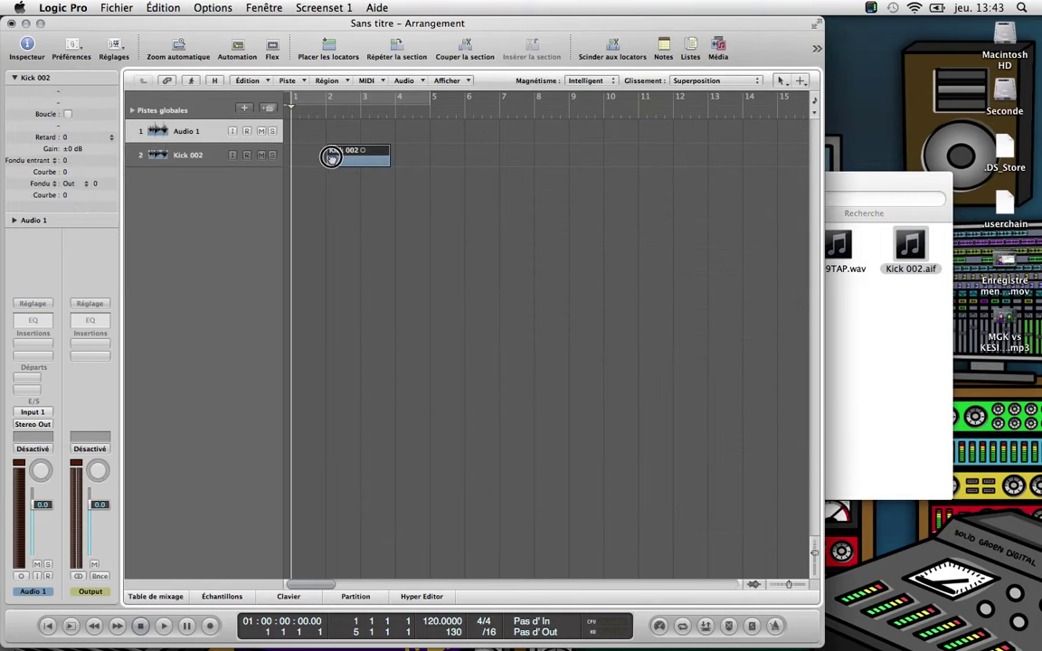
drag(330, 155, 315, 162)
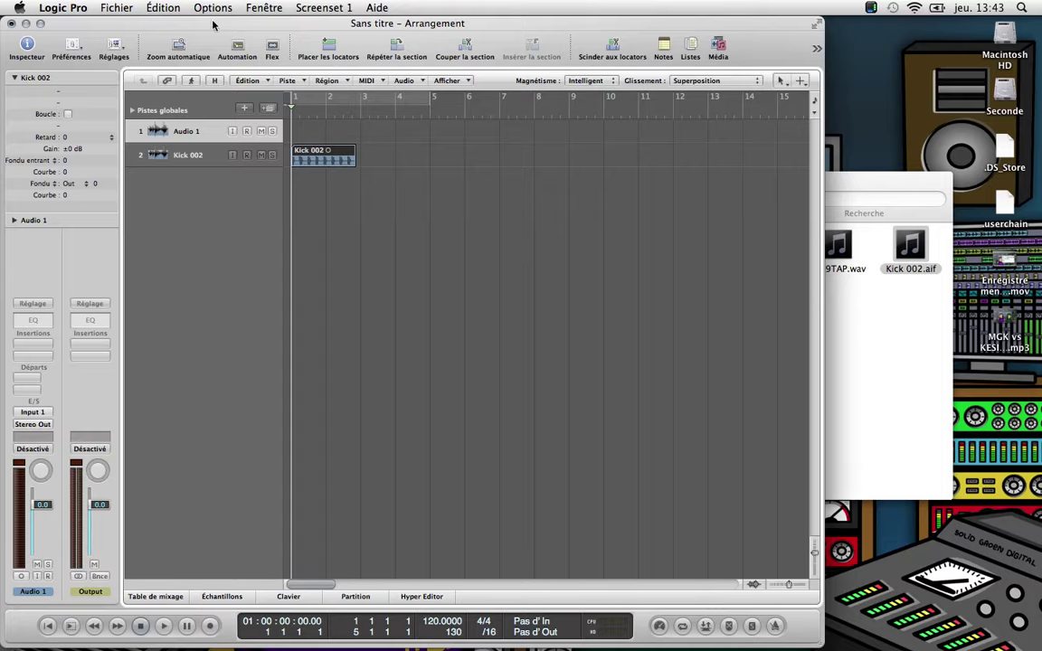
click(39, 23)
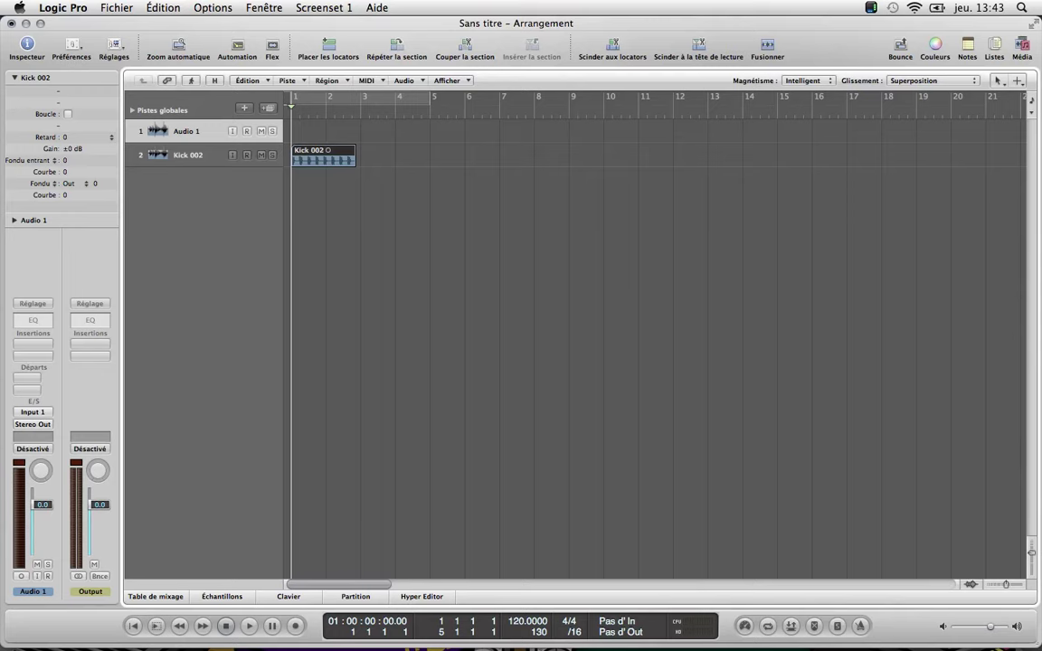
Step: Set the project tempo to 130 BPM
click(1019, 585)
click(1020, 585)
click(1020, 585)
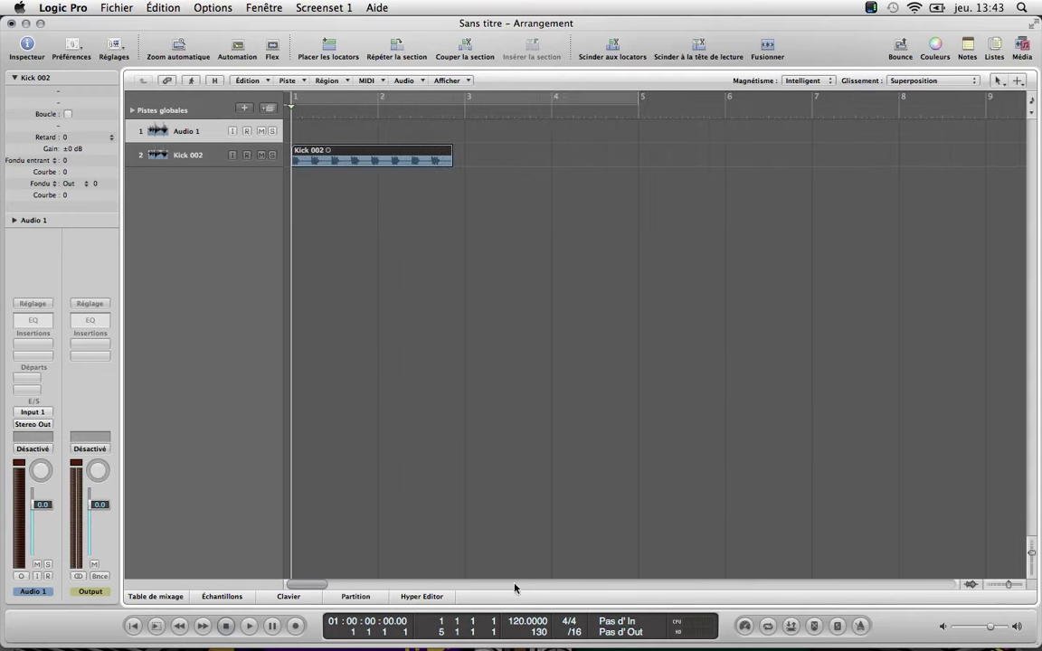
mouse_move(522, 621)
mouse_down()
mouse_move(522, 598)
mouse_move(521, 609)
mouse_up()
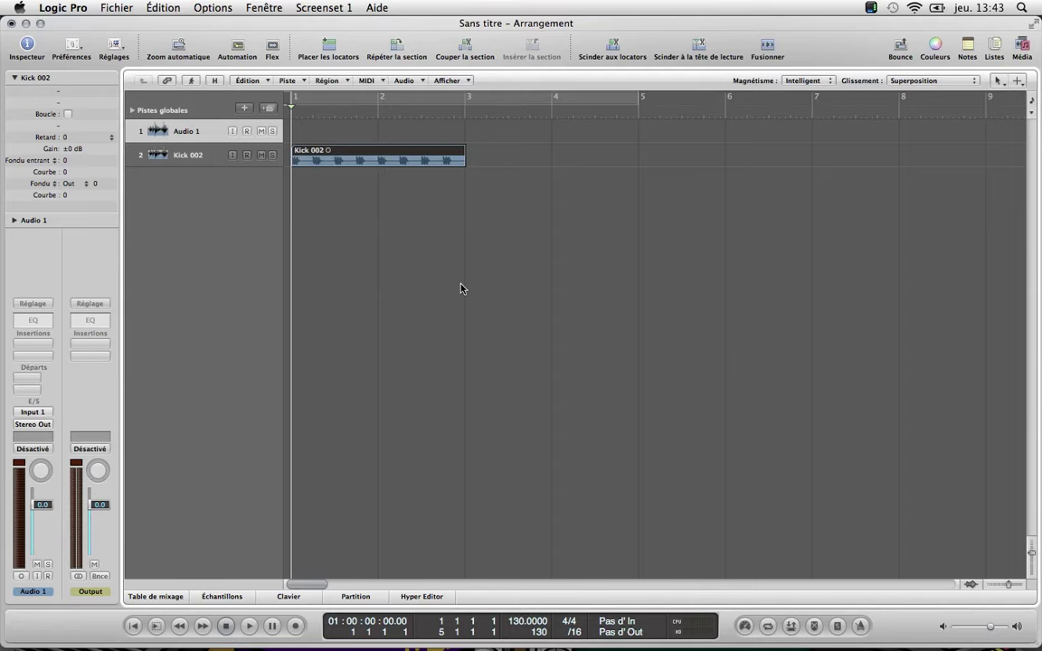
Step: Set the cycle range from bar 1 to bar 3, play the kick in a loop, and turn cycle mode off
drag(620, 111, 461, 140)
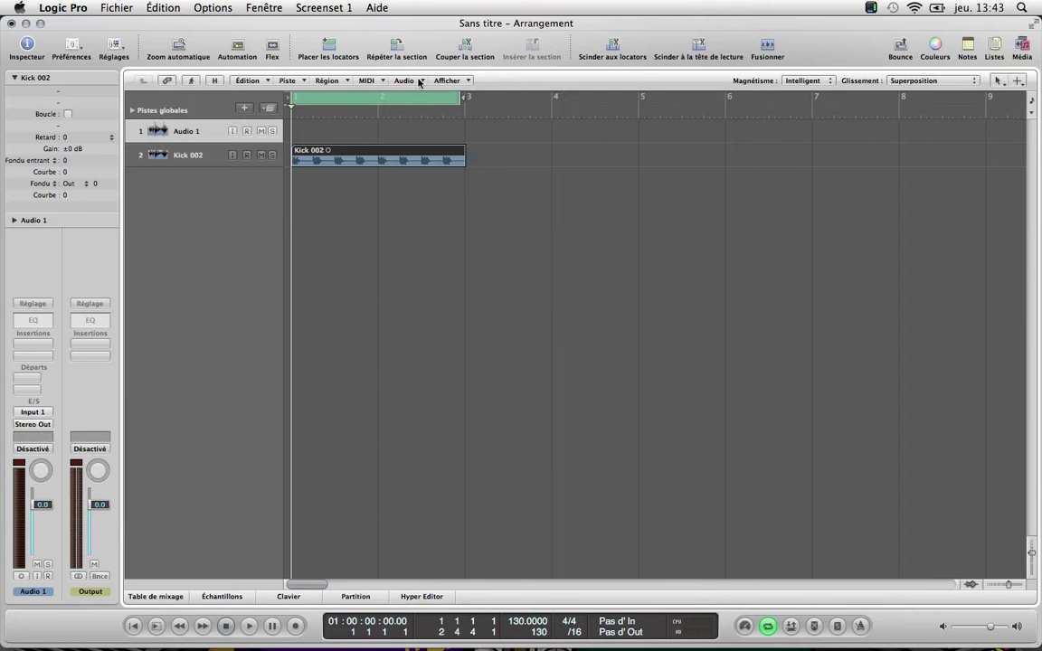
drag(459, 96, 465, 121)
key(c)
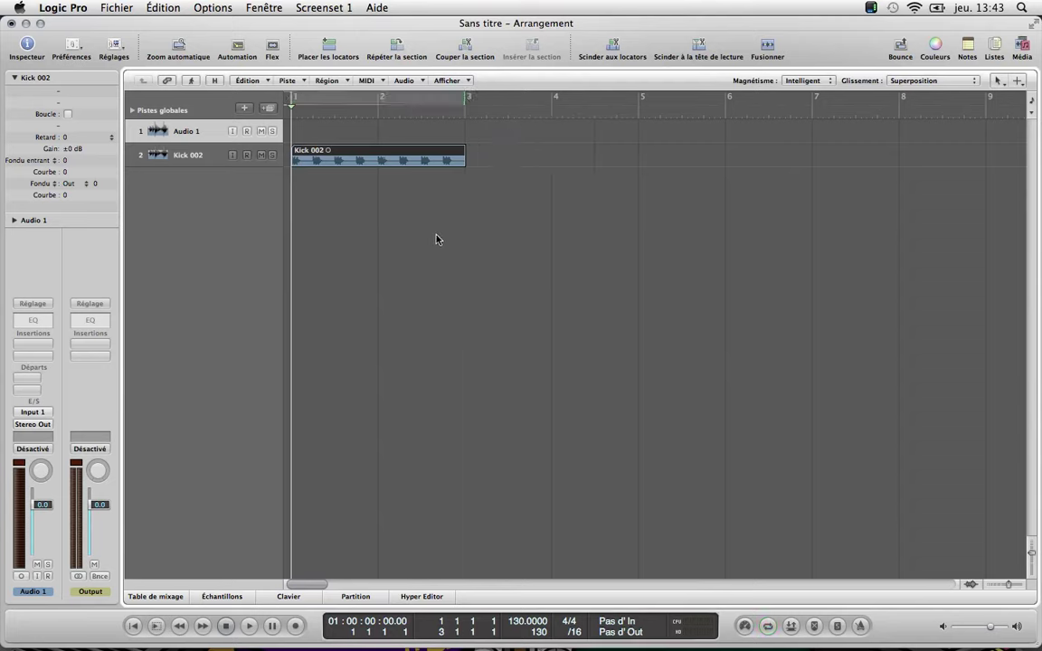
key(c)
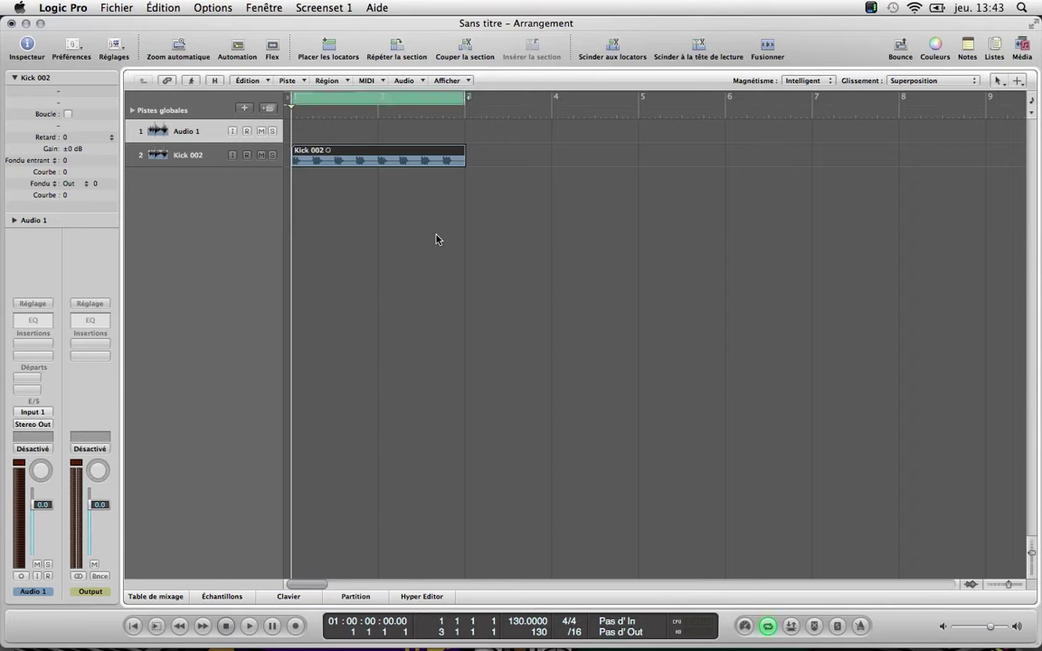
key(space)
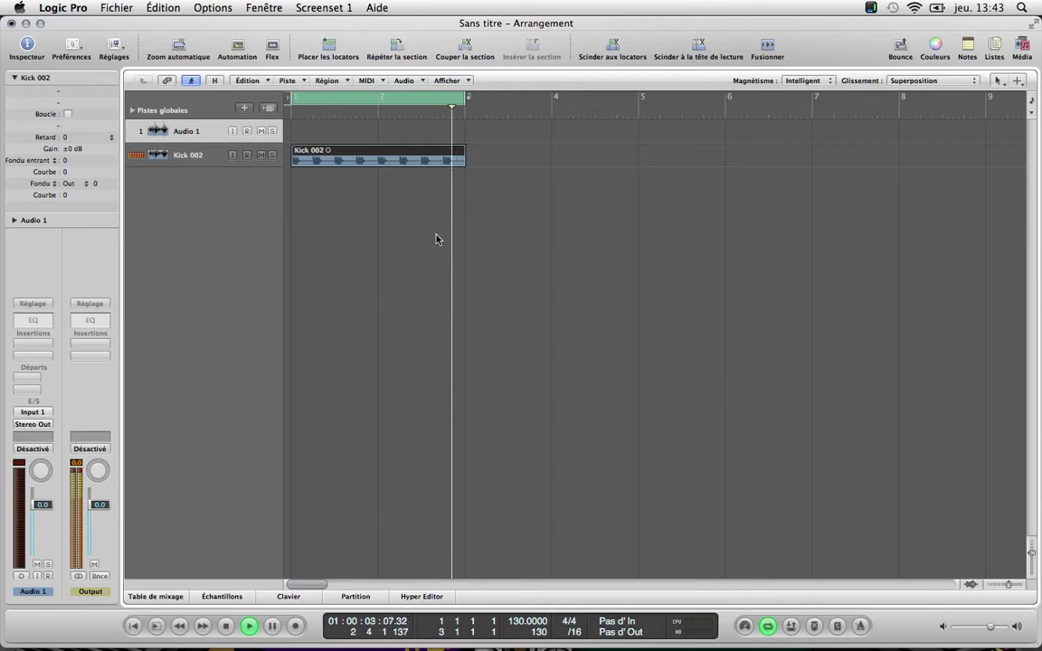
key(c)
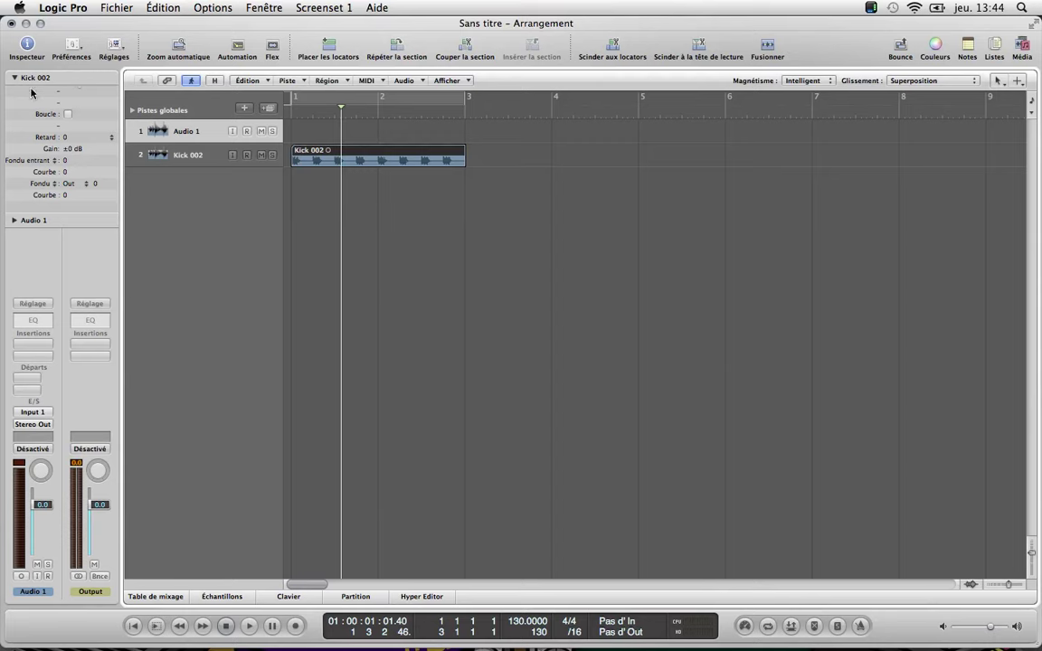
Step: Hide and redisplay the inspector, and select the Kick 002 track
key(i)
key(i)
click(215, 159)
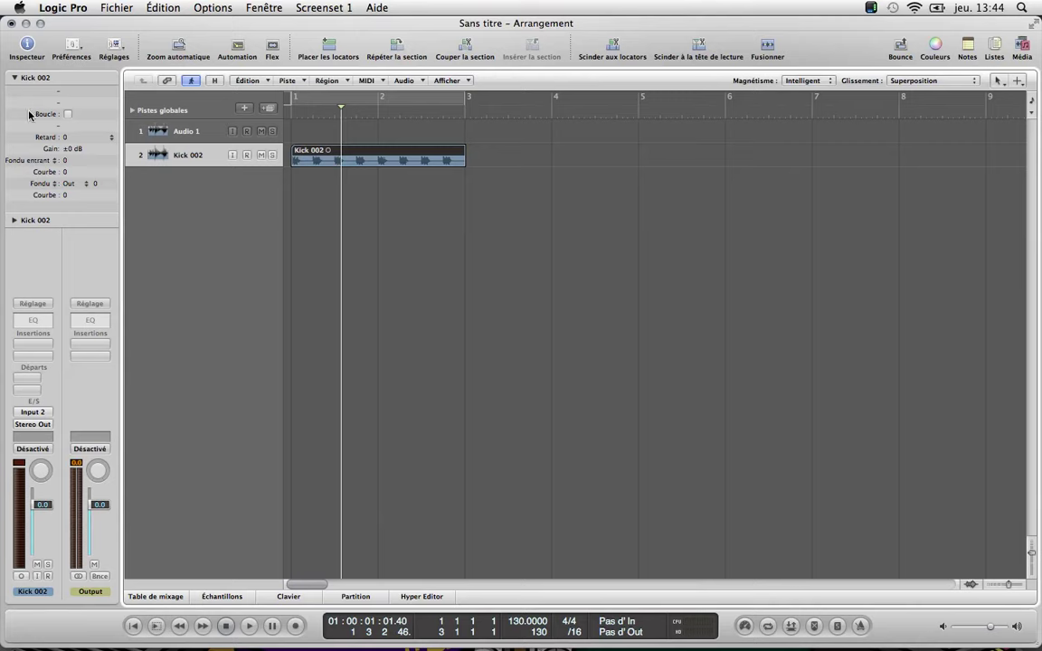
Step: Try looping the Kick 002 region across the arrangement and switch the looping back off
click(68, 114)
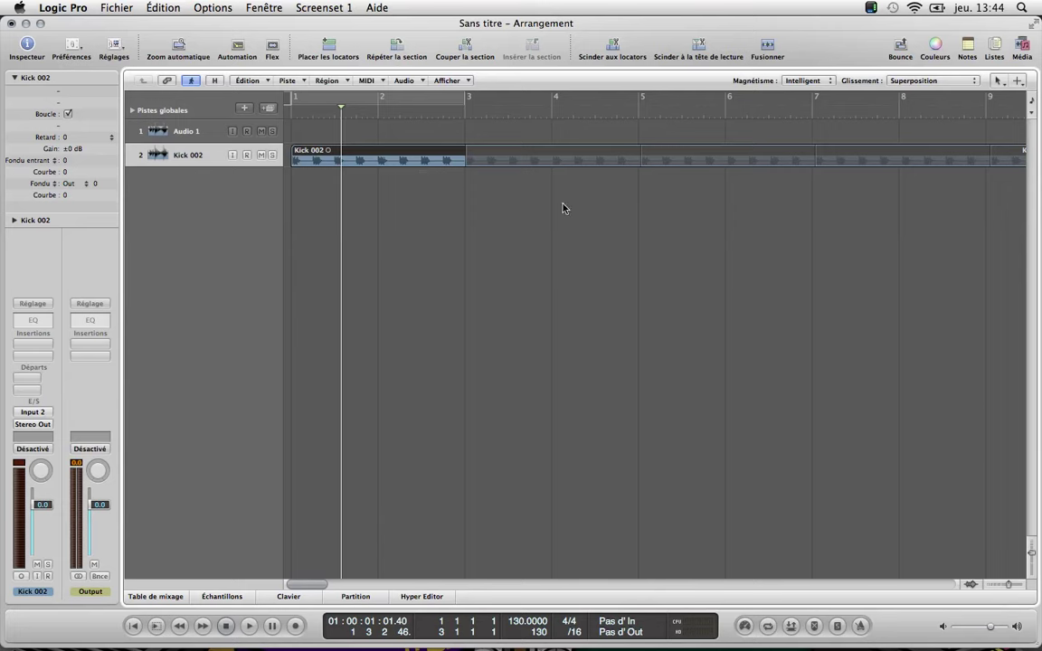
drag(988, 586, 991, 586)
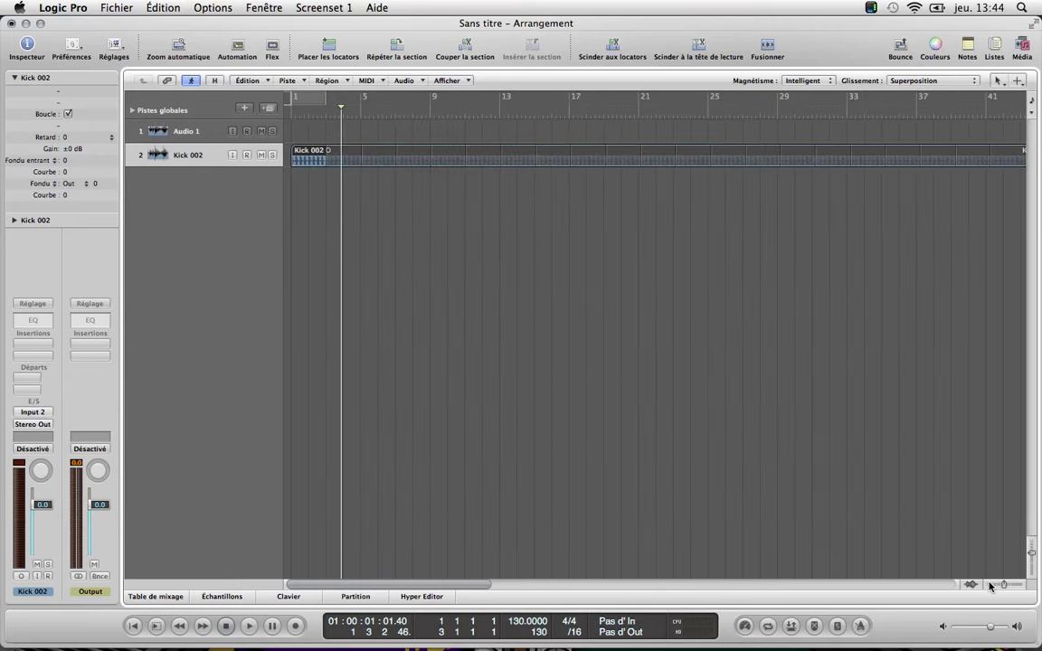
click(1021, 584)
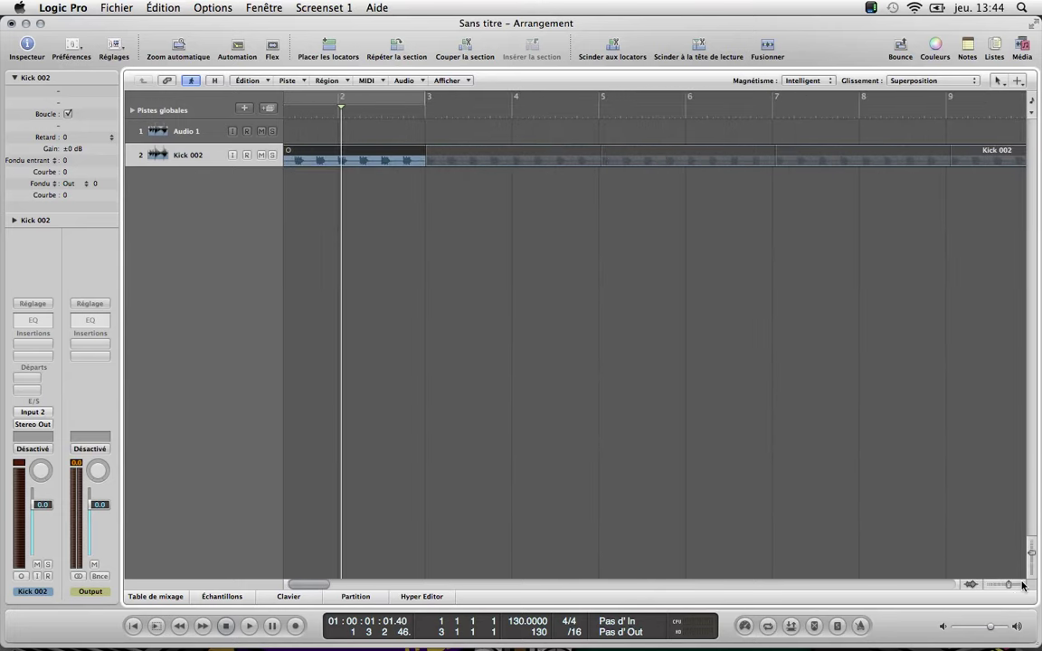
click(68, 114)
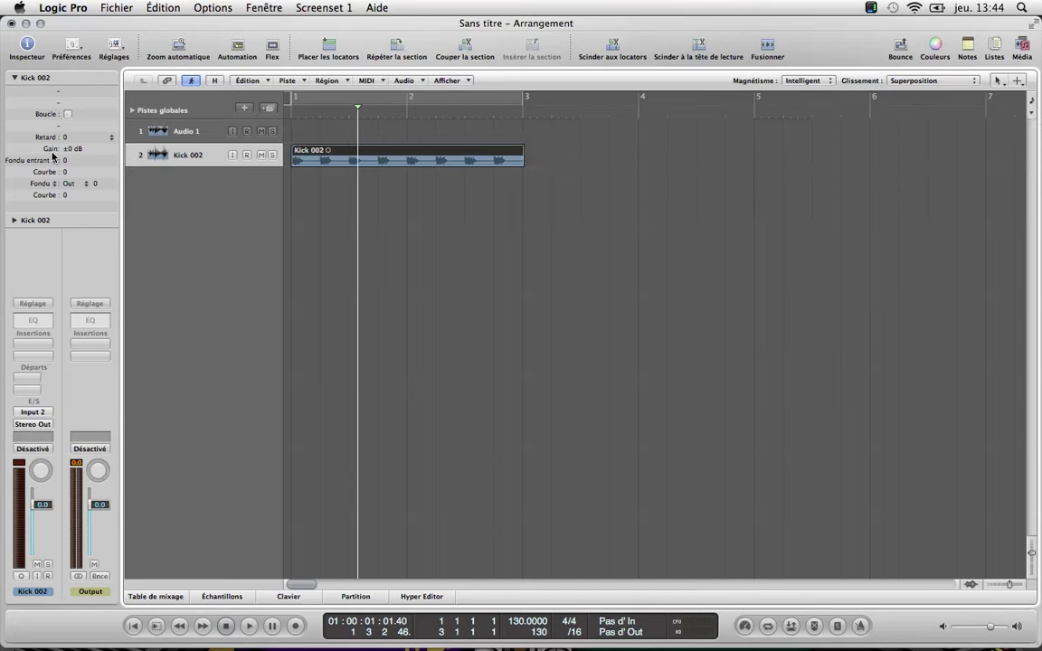
Step: Try out the Kick 002 region's delay and gain parameters and its channel volume, resetting the volume to 0.0 dB
click(85, 138)
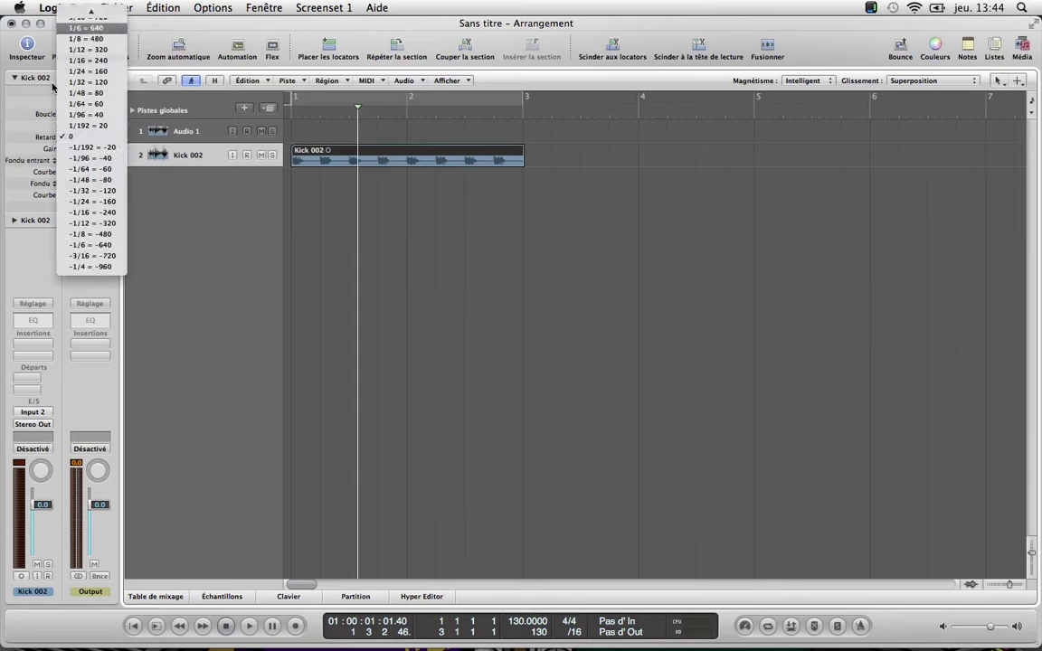
click(18, 141)
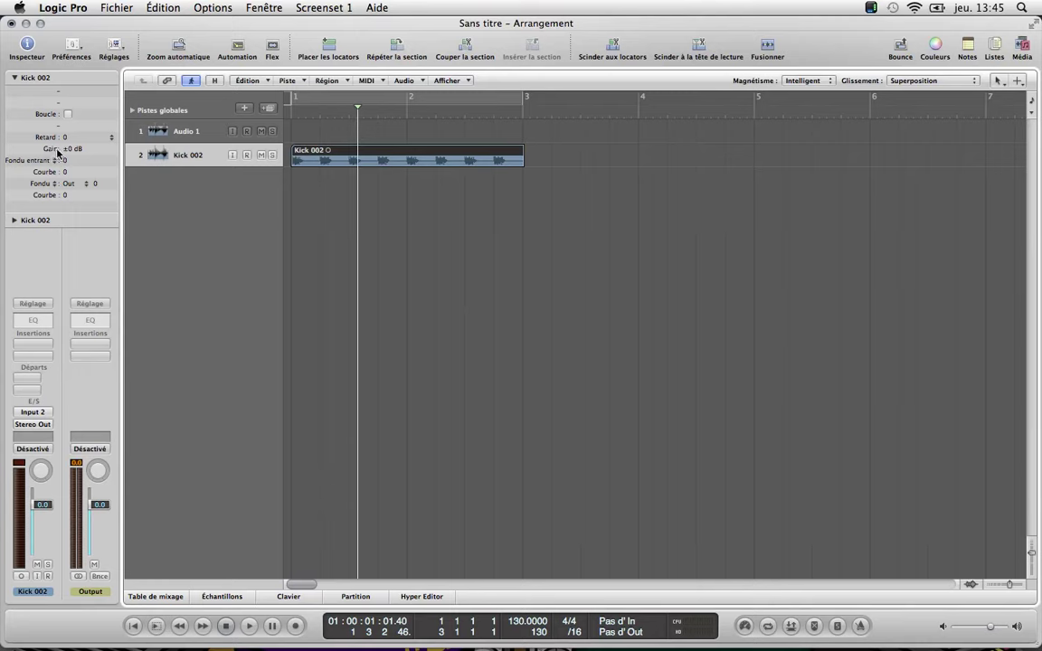
mouse_move(69, 148)
mouse_down()
mouse_move(72, 162)
mouse_move(72, 148)
mouse_up()
drag(47, 507, 43, 527)
alt+click(42, 529)
Step: Set the Kick 002 region's fade-in to 69 and enlarge the selected track with automatic track zoom
click(63, 162)
drag(64, 161, 57, 56)
click(217, 43)
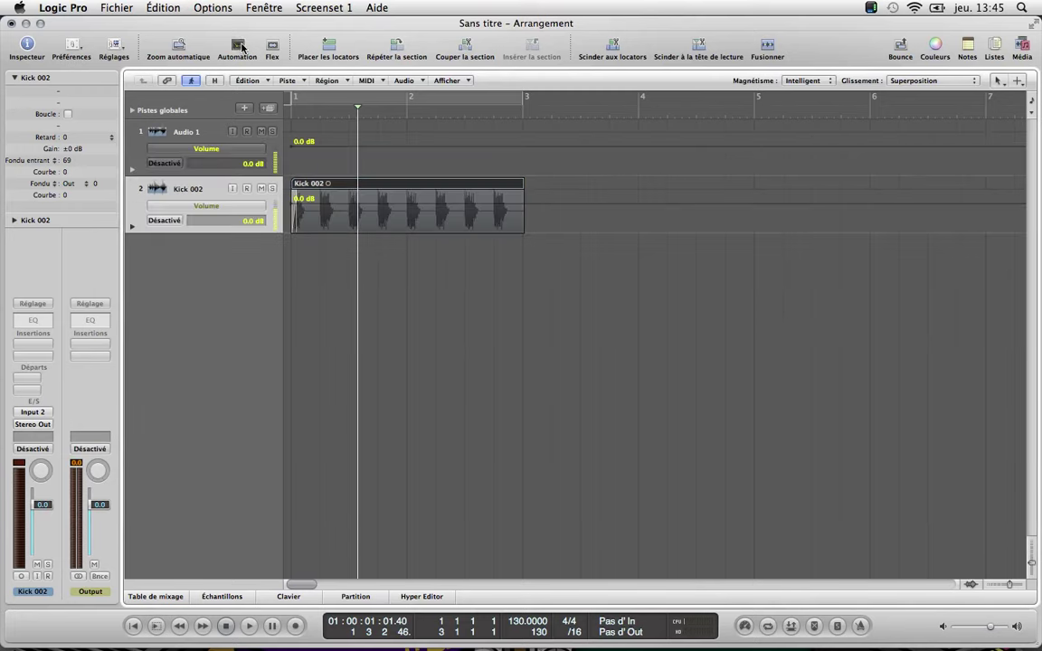
click(217, 43)
click(176, 45)
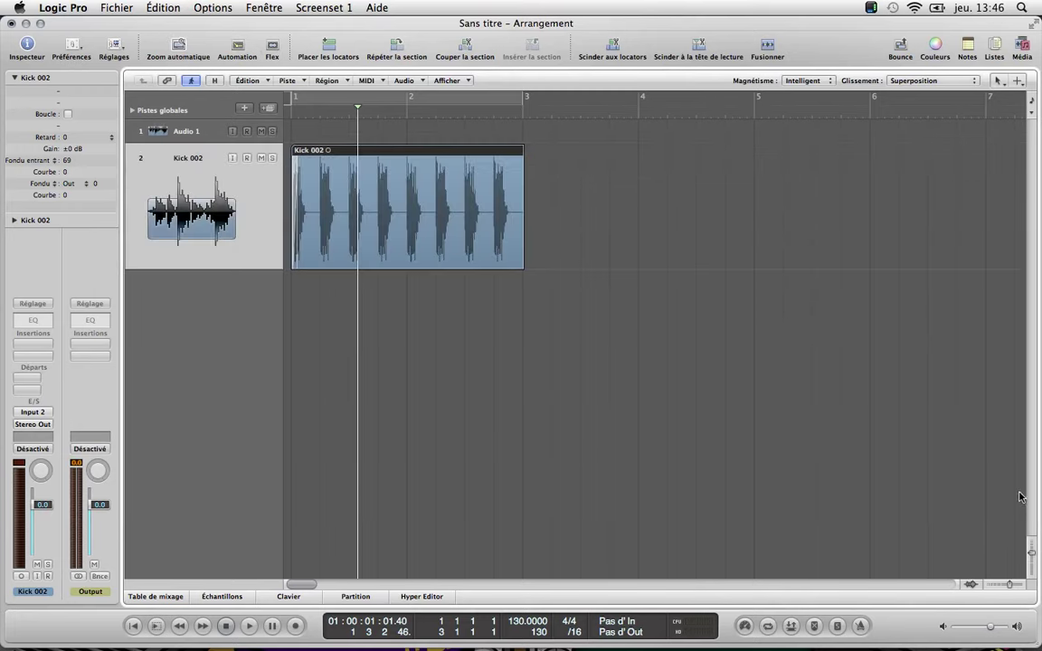
Step: Return the playhead to the project start and set the Kick 002 region's fade-in curve to 9
click(1018, 585)
click(1018, 585)
click(1019, 585)
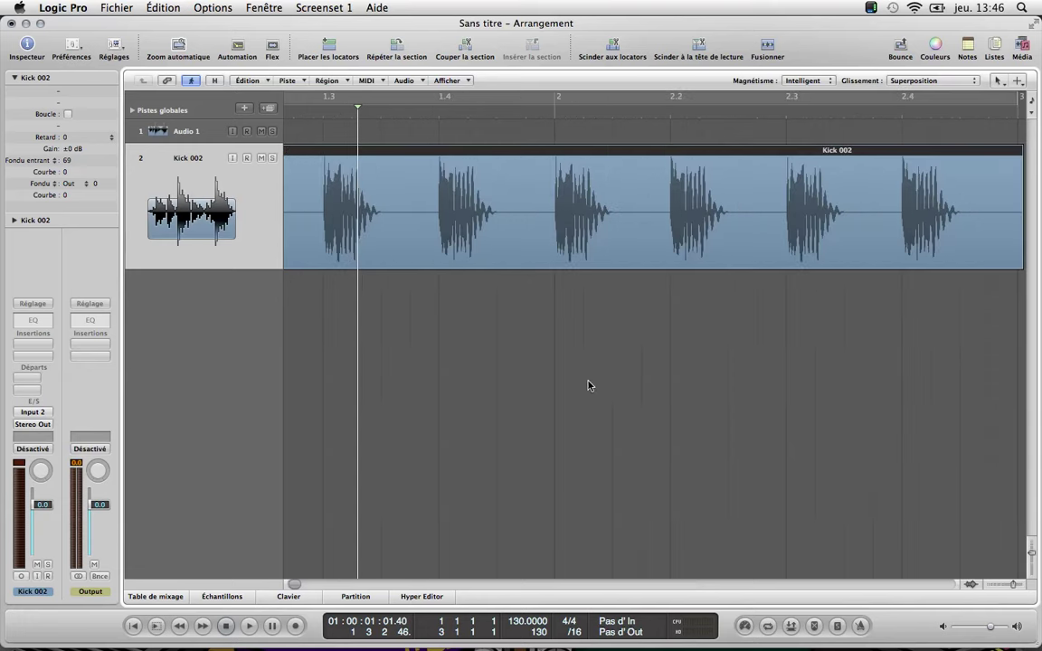
scroll(588, 386, left, 5)
key(Return)
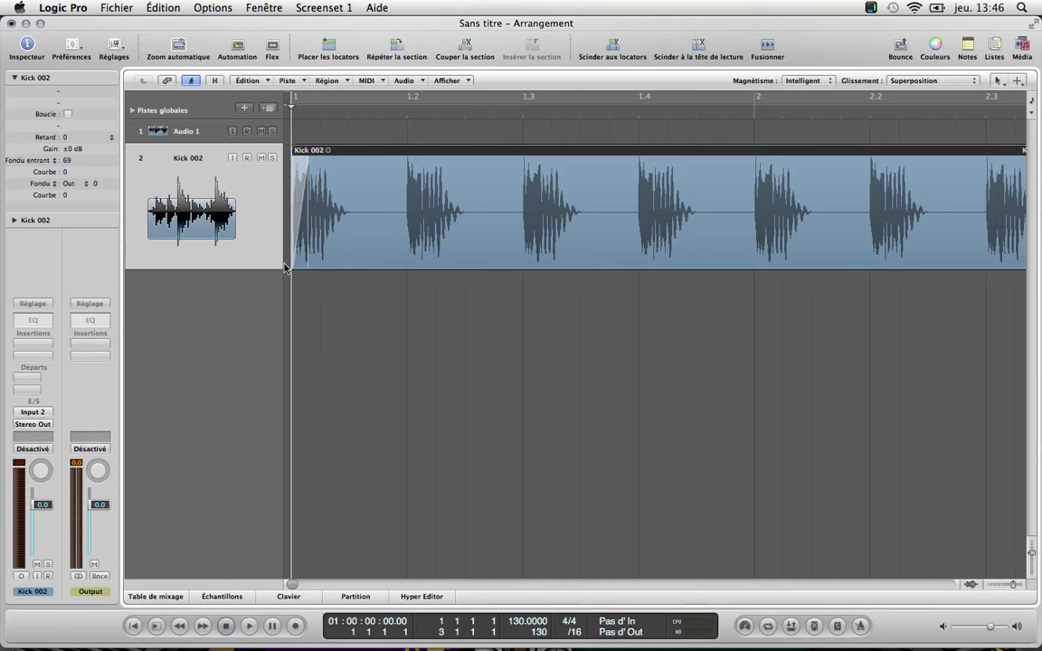
drag(64, 171, 65, 138)
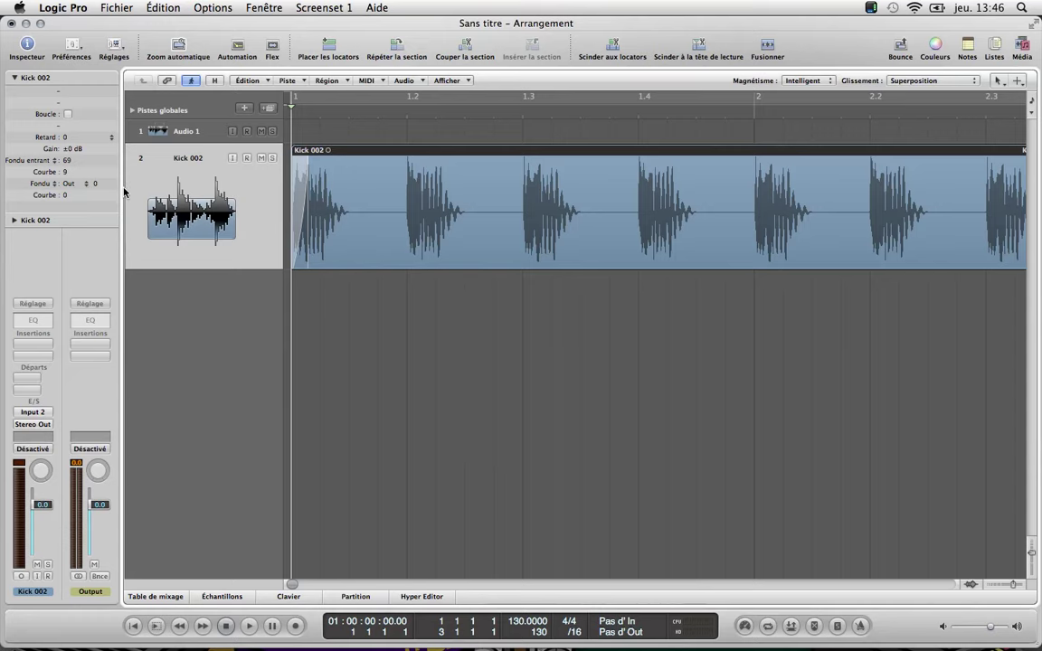
Step: Set the Kick 002 region's fade-out to 52 with a curve of -19
click(994, 585)
click(994, 585)
click(993, 585)
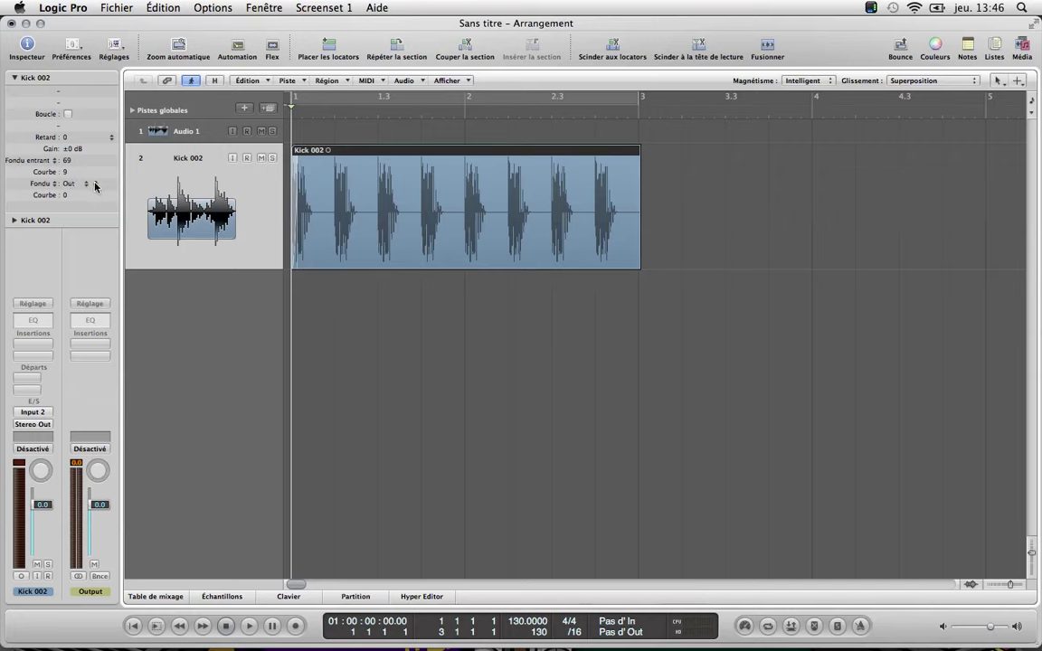
drag(95, 185, 83, 98)
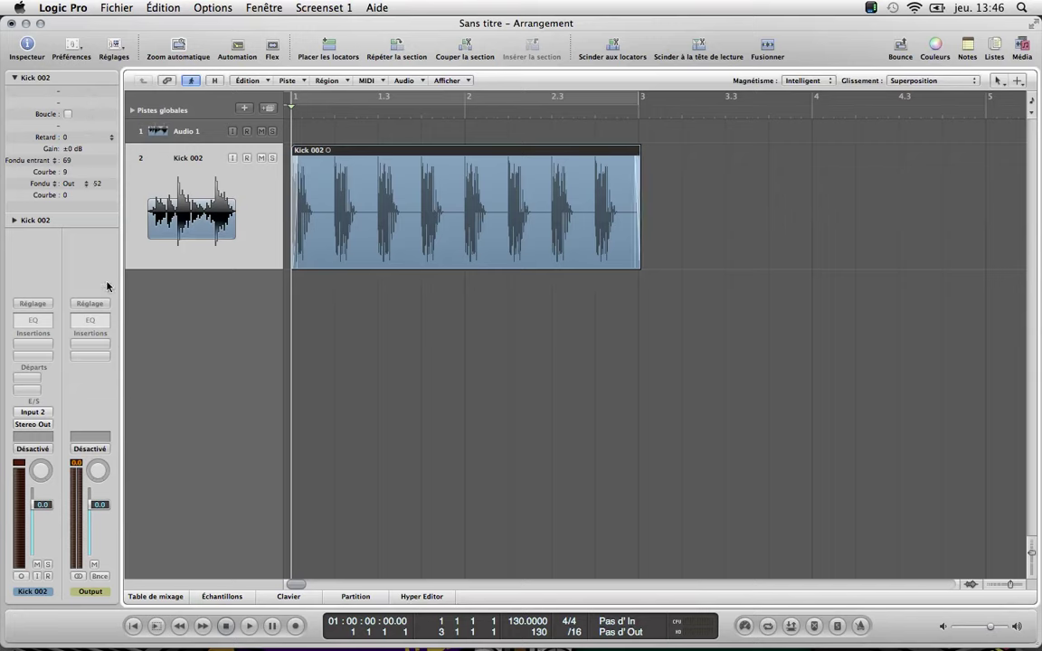
mouse_move(64, 195)
mouse_down()
mouse_move(65, 235)
mouse_move(64, 212)
mouse_up()
Step: Assign the Fade tool as the secondary tool and extend the fade-out at the Kick 002 region's end to 707
click(1016, 82)
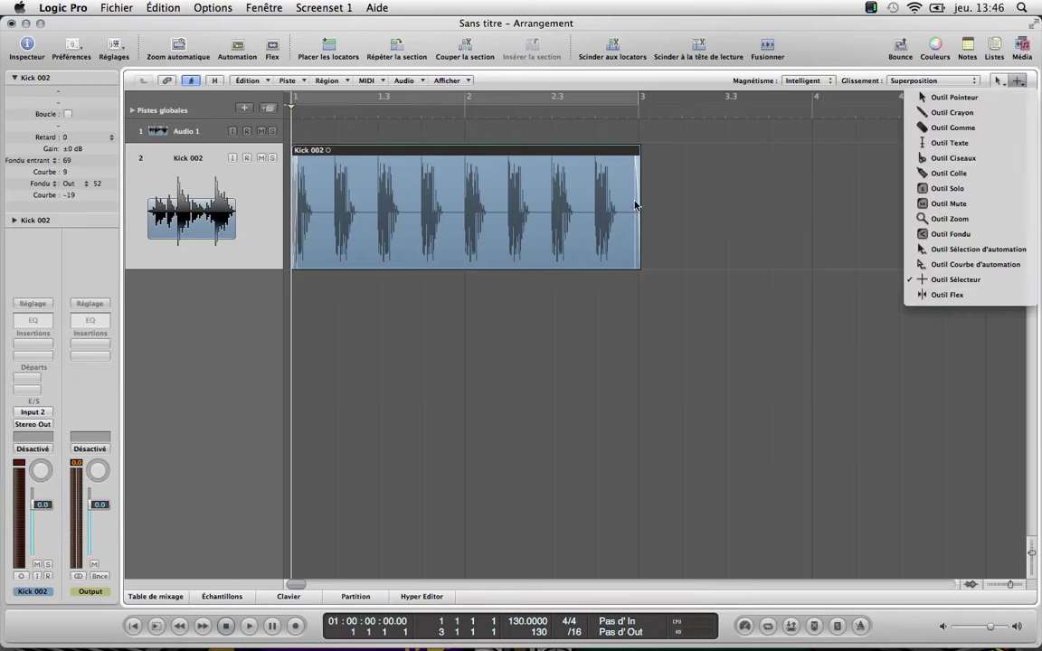
click(948, 236)
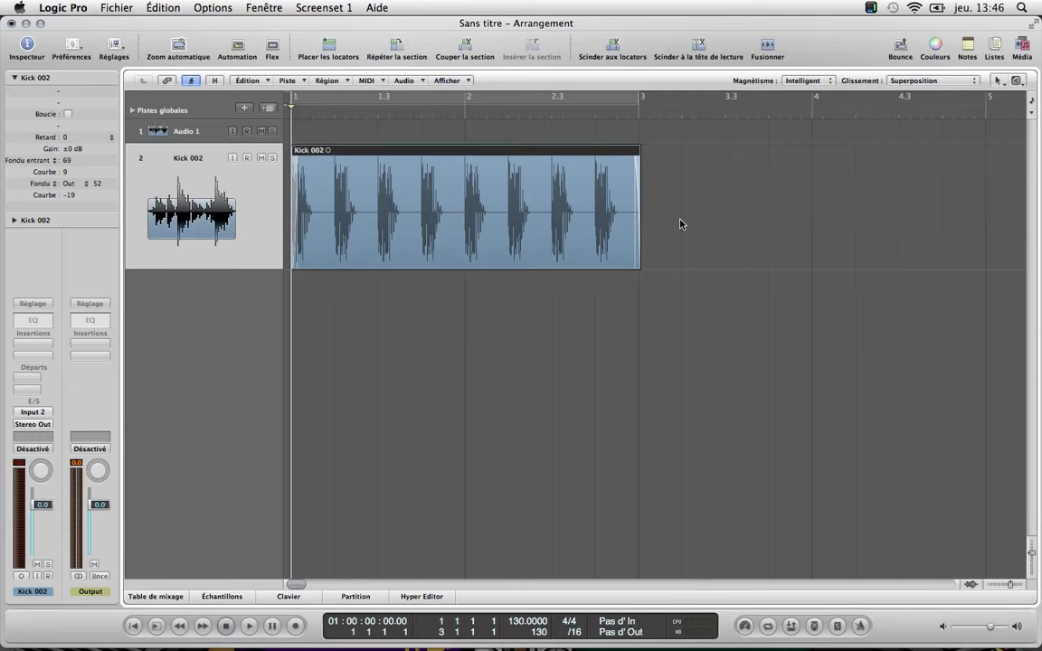
drag(551, 208, 467, 200)
click(999, 82)
click(1021, 84)
click(1018, 82)
click(823, 211)
drag(636, 204, 573, 248)
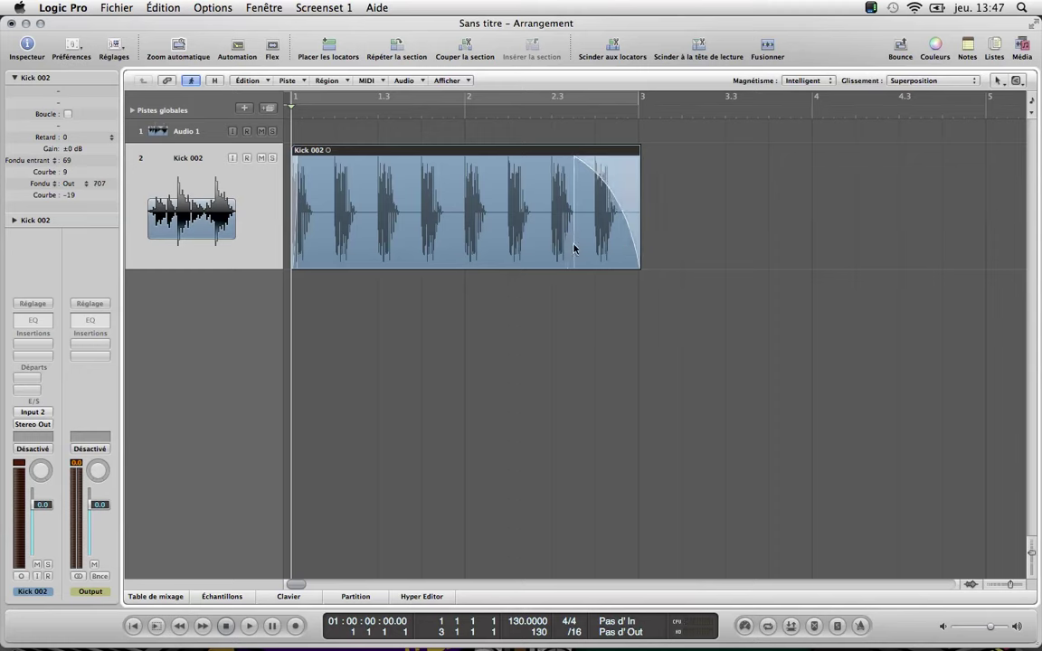
Step: Reset the Kick 002 region's fade-in, fade-out and both curve values to 0
alt+click(68, 161)
alt+click(67, 174)
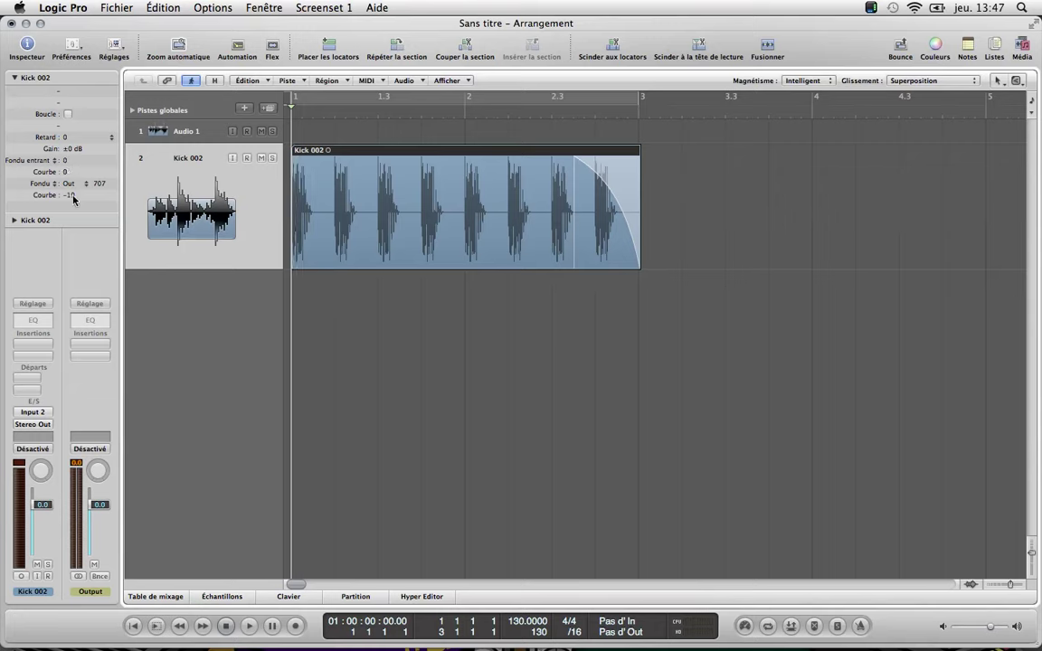
alt+click(74, 196)
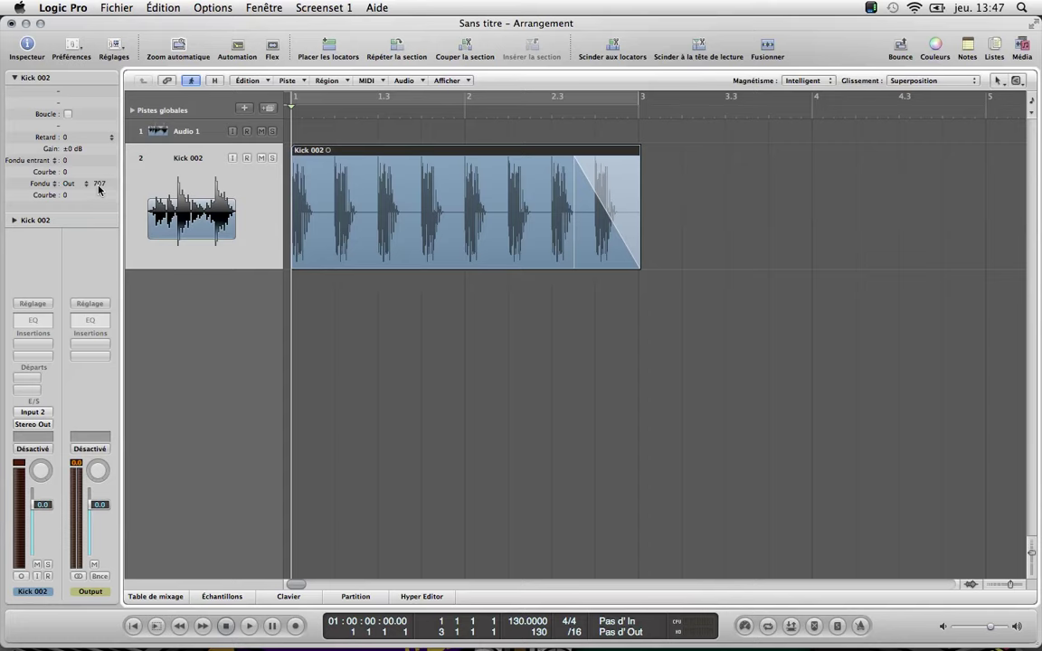
alt+click(96, 186)
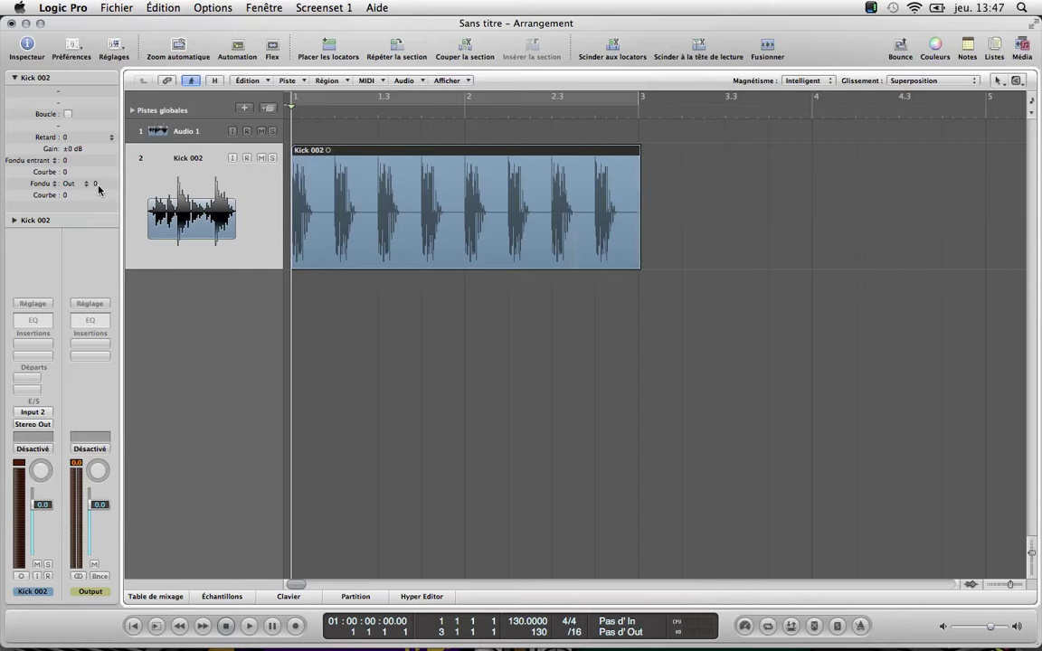
Step: Replace the Fade tool with another secondary tool and deselect the Kick 002 region
click(1016, 81)
click(931, 158)
click(418, 479)
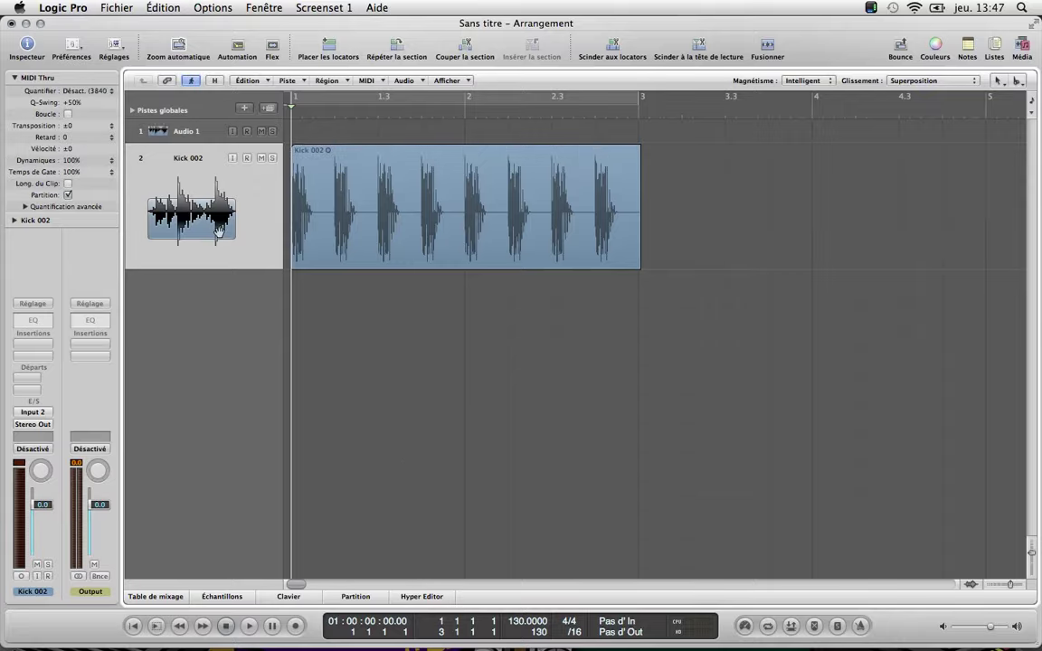
Step: Select the Kick 002 region and change its fade-in type to Accélérer and its fade-out type to Ralentir
click(407, 207)
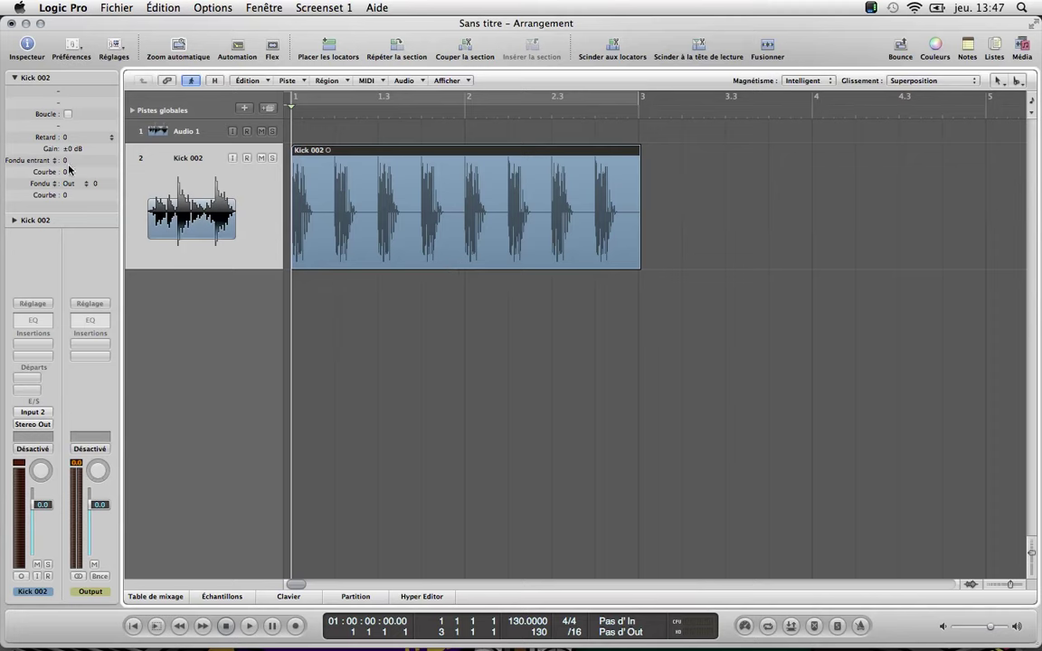
click(33, 168)
click(36, 172)
click(44, 185)
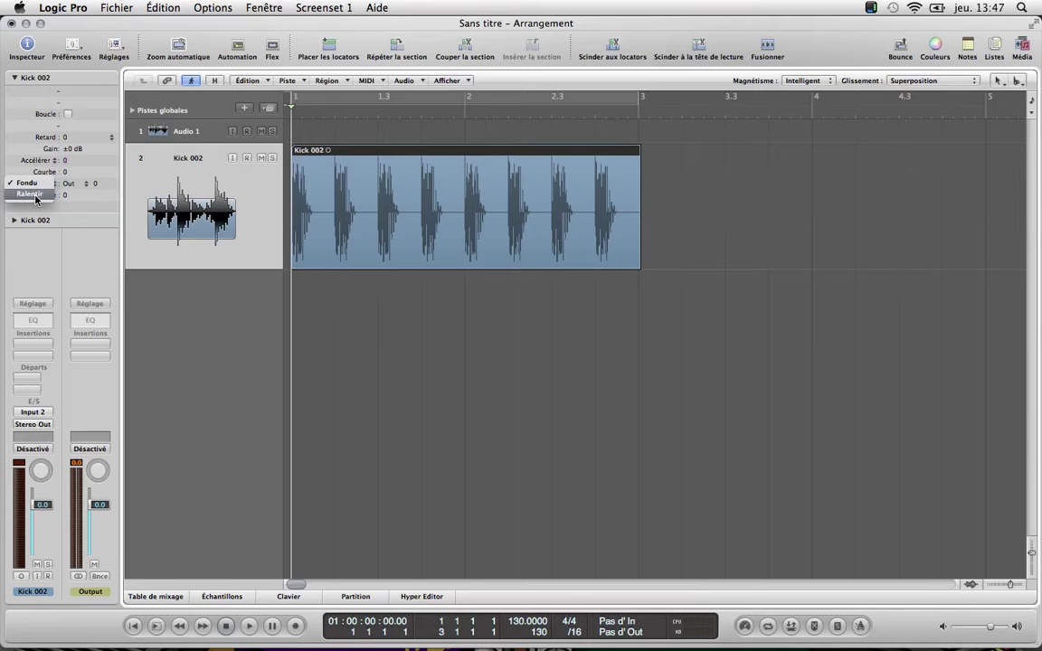
click(38, 197)
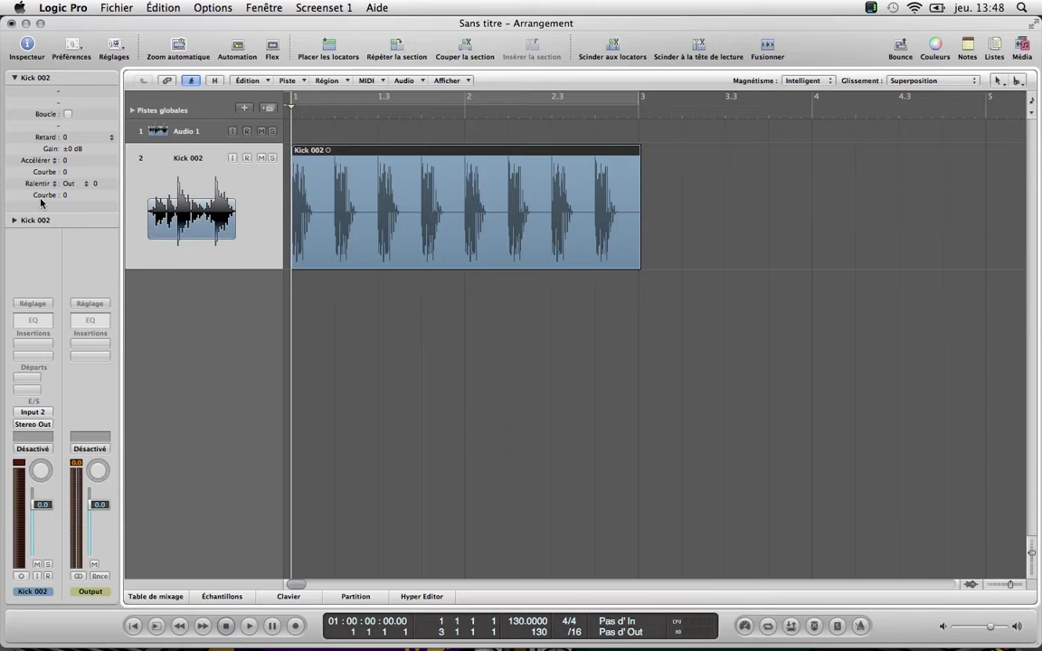
Step: Toggle the inspector off and on, leaving it hidden
key(i)
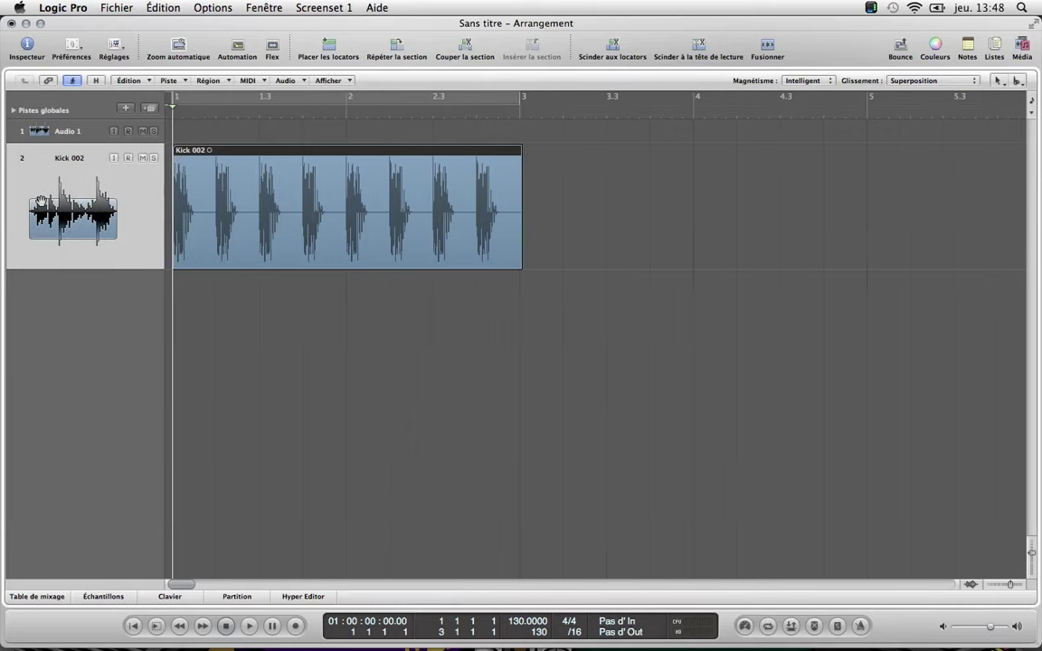
key(i)
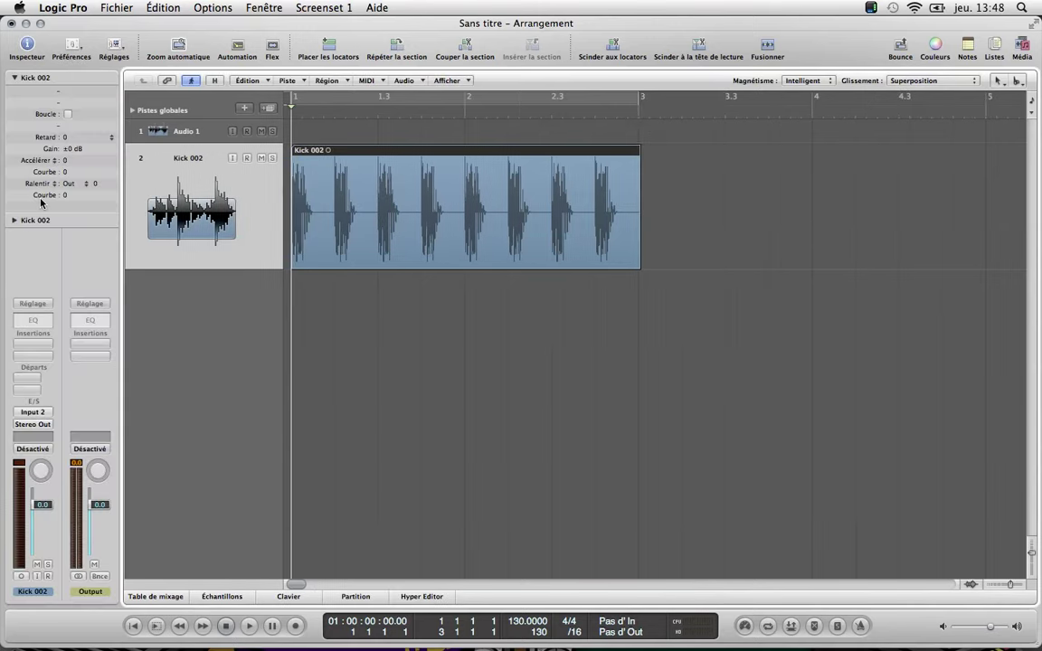
key(i)
Step: Briefly show the track automation and the mixer, leaving both hidden
key(a)
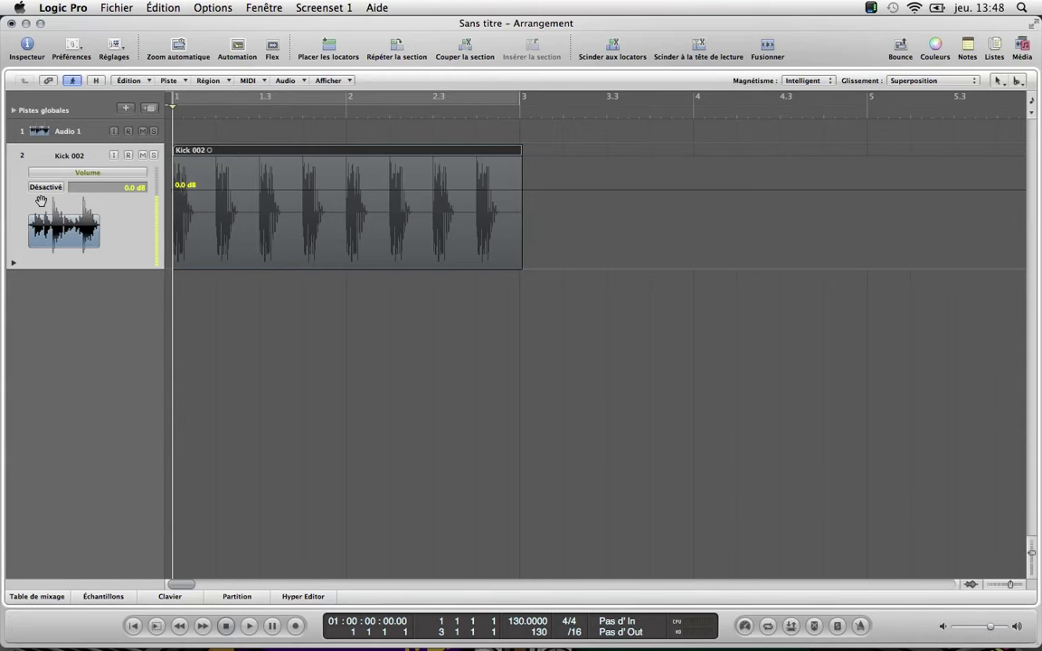
key(a)
key(x)
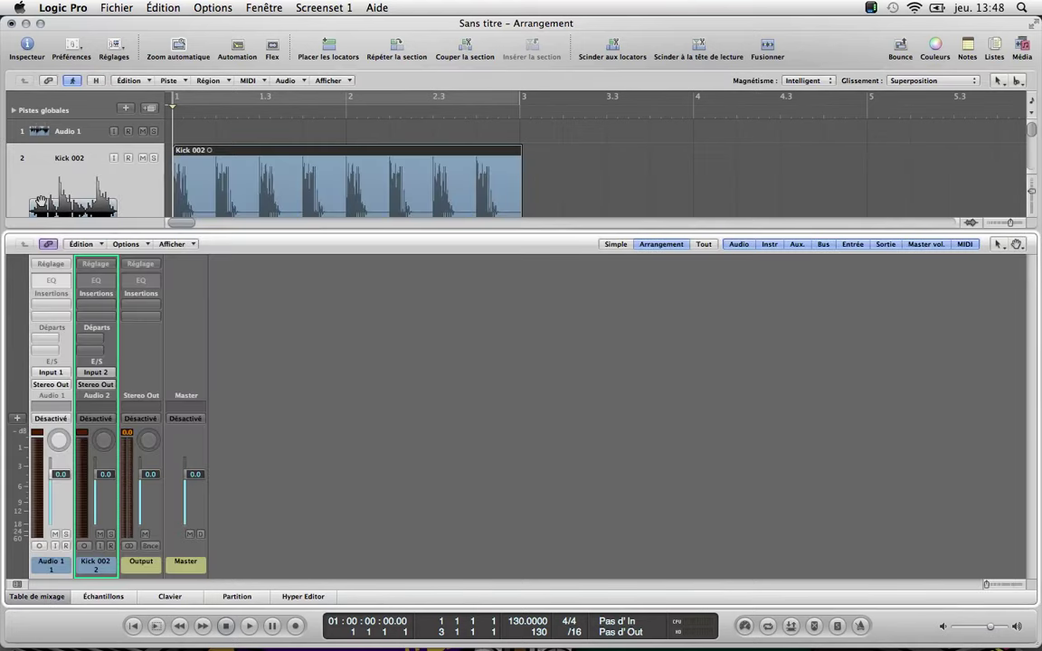
key(x)
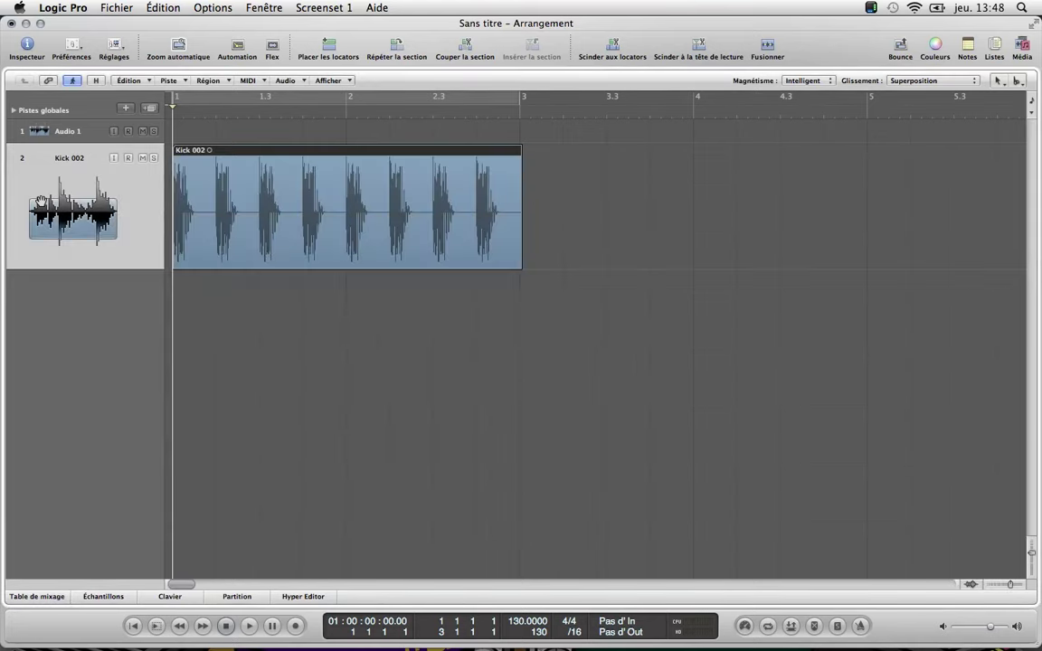
key(c)
key(c)
key(c)
key(c)
key(c)
key(c)
Step: Look through the audio bin, loops, library and file browser in the media area and close it
key(b)
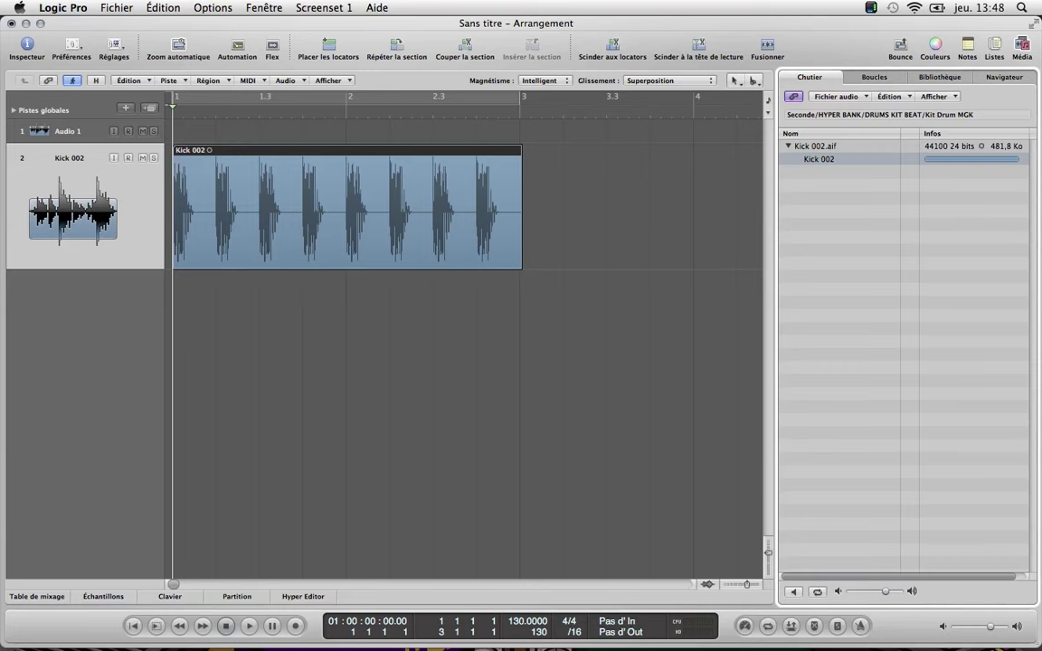
click(868, 76)
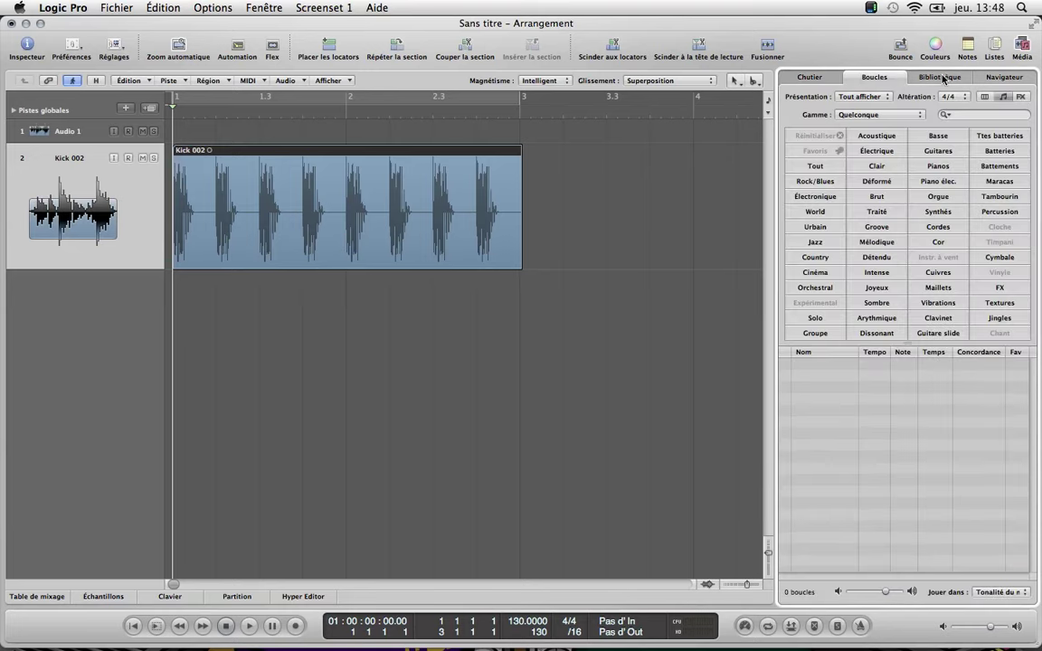
click(940, 77)
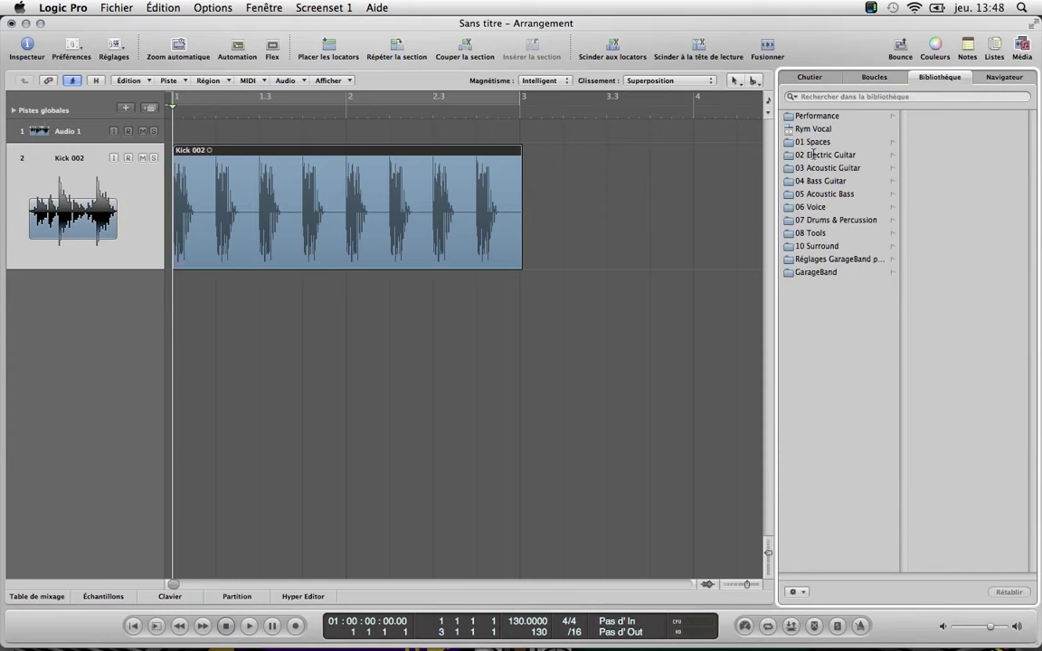
click(1004, 76)
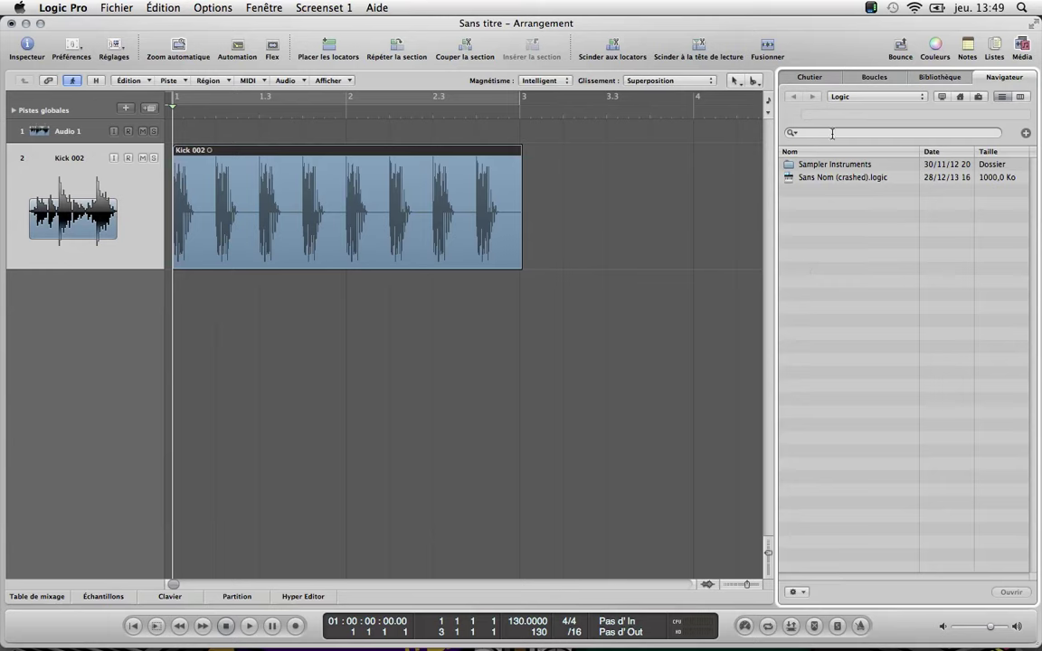
click(809, 77)
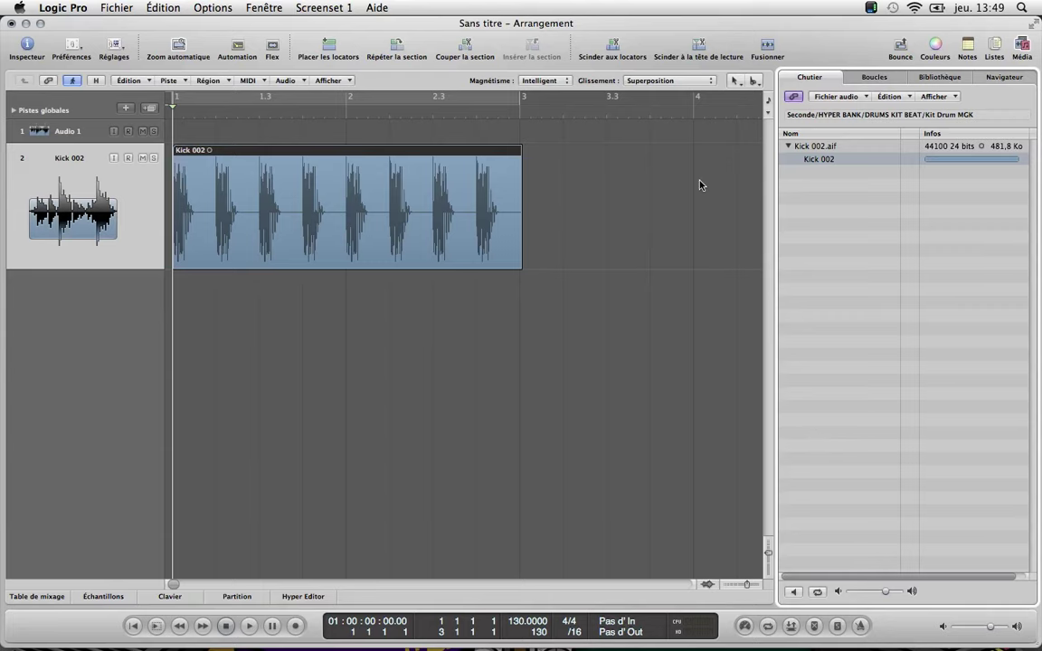
key(b)
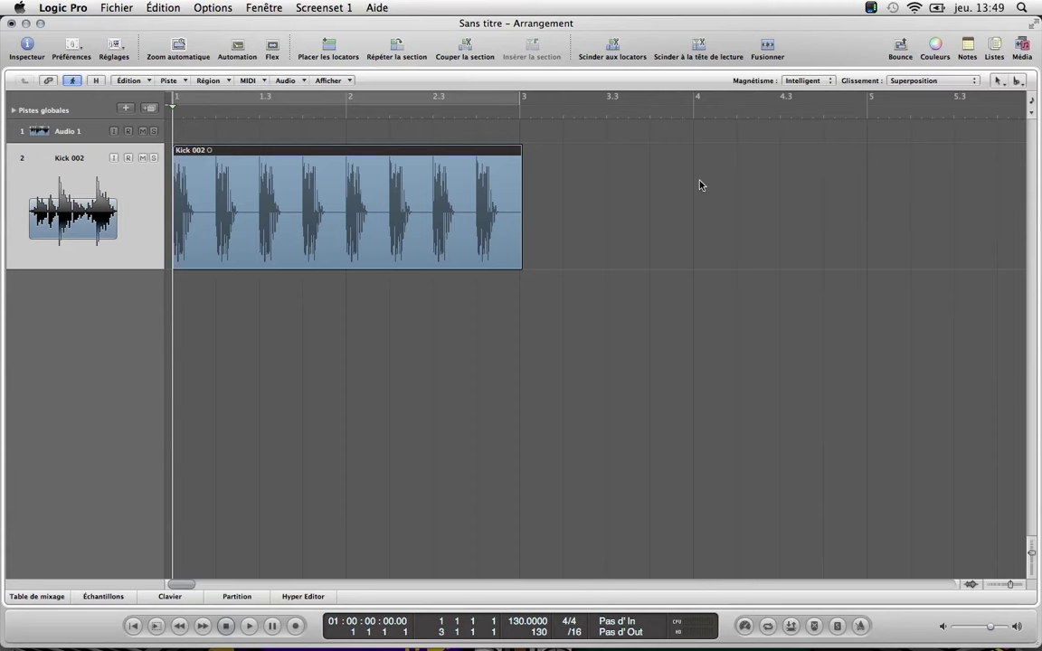
Step: Create one software instrument track routed to Output 1-2 and show the mixer
key(x)
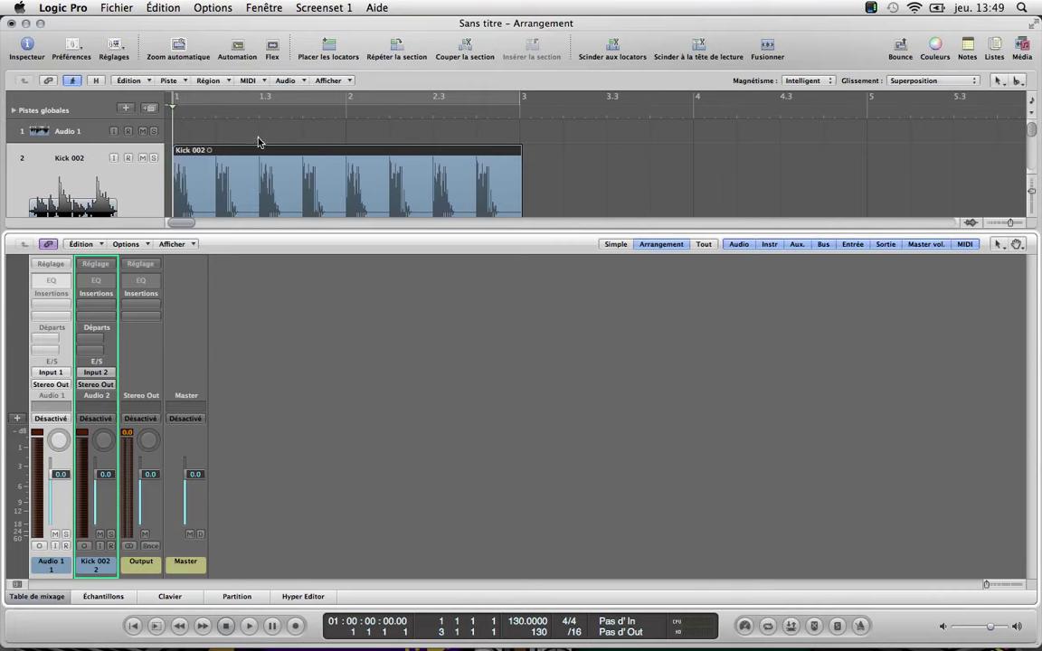
key(x)
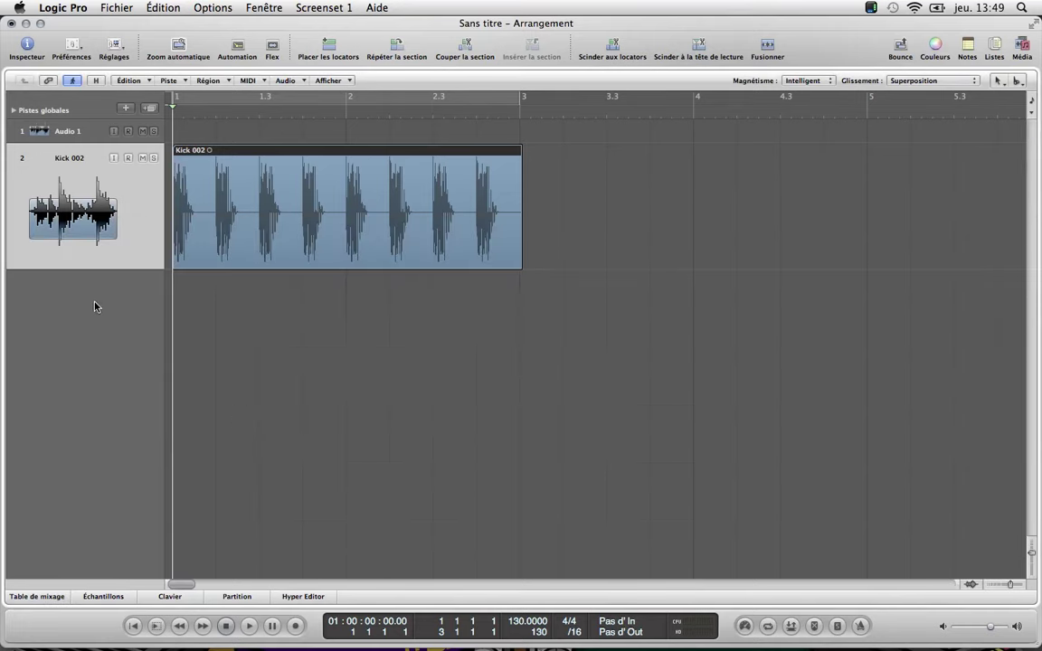
click(125, 109)
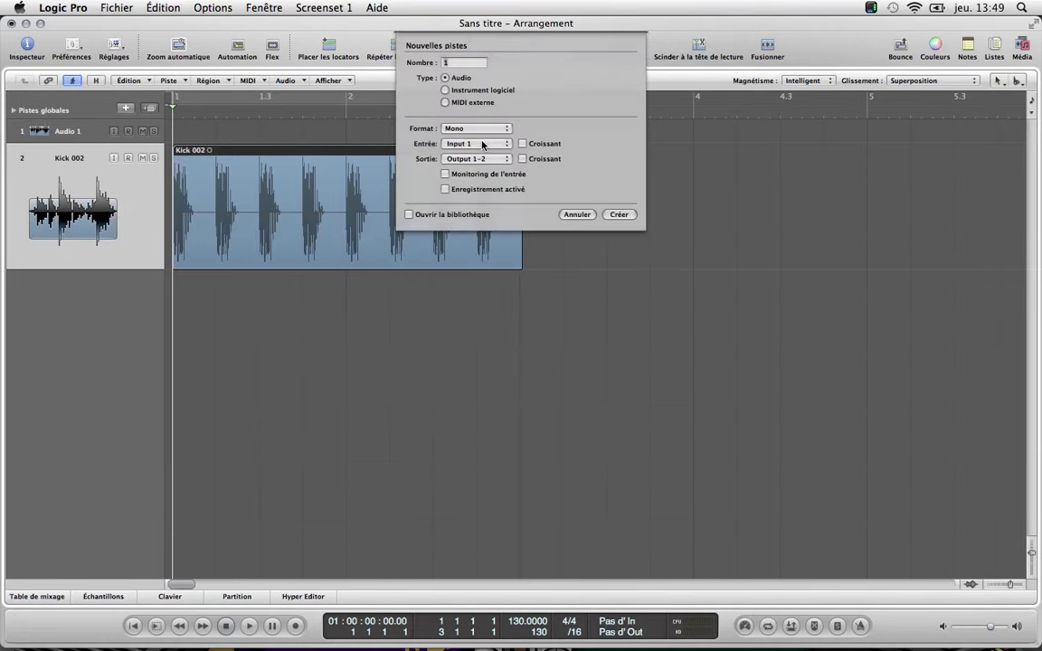
click(445, 91)
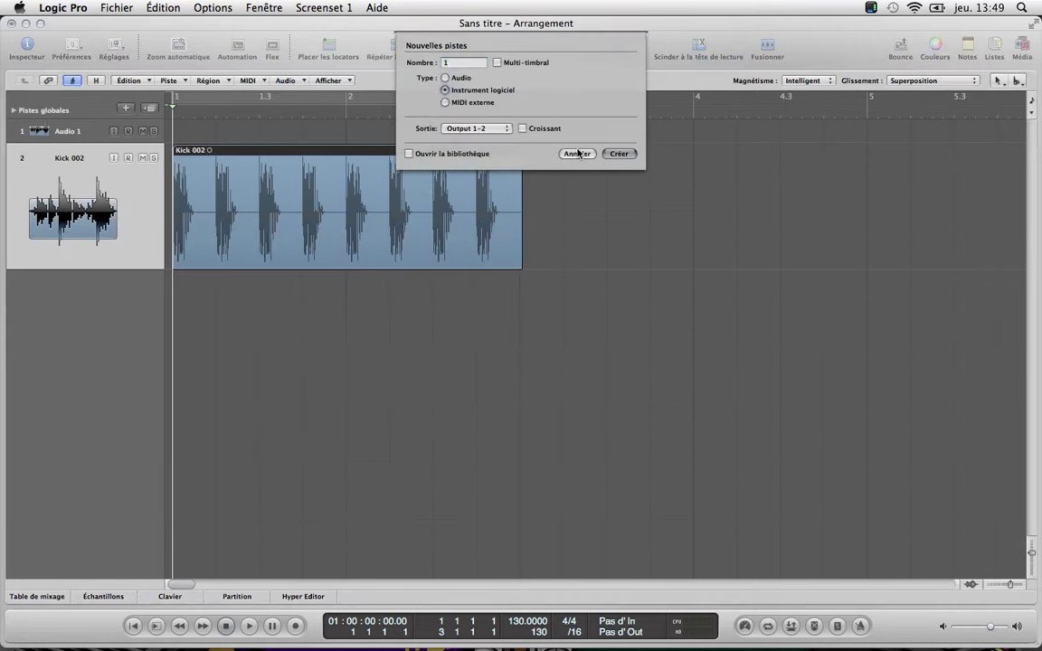
click(619, 154)
click(61, 594)
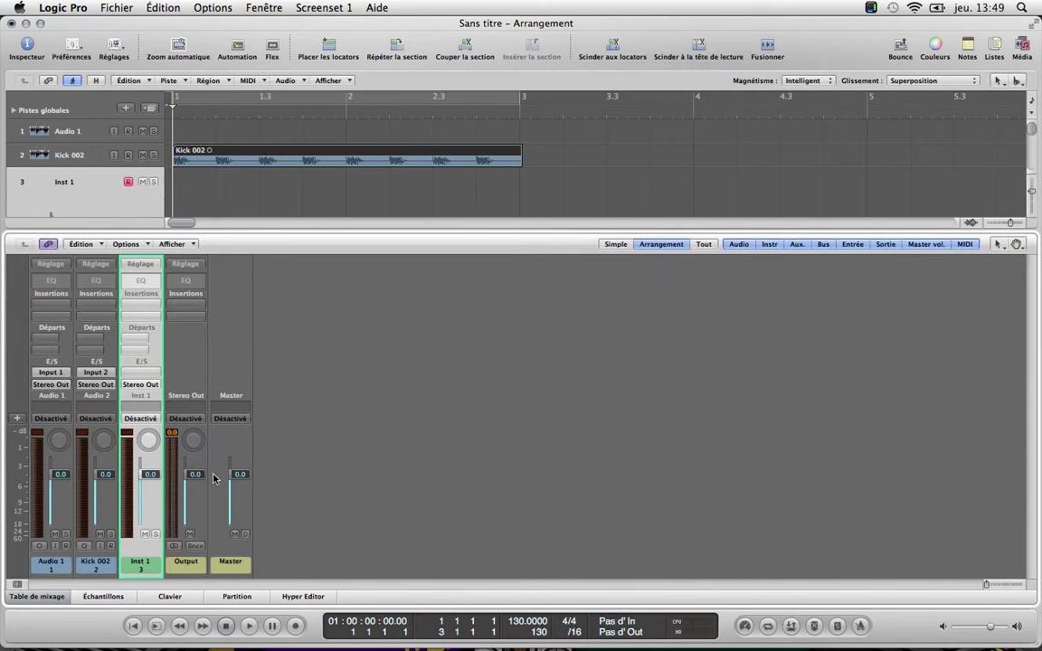
Step: Select the Audio 1, Inst 1 and Output channel strips in turn to compare them in the mixer
click(47, 566)
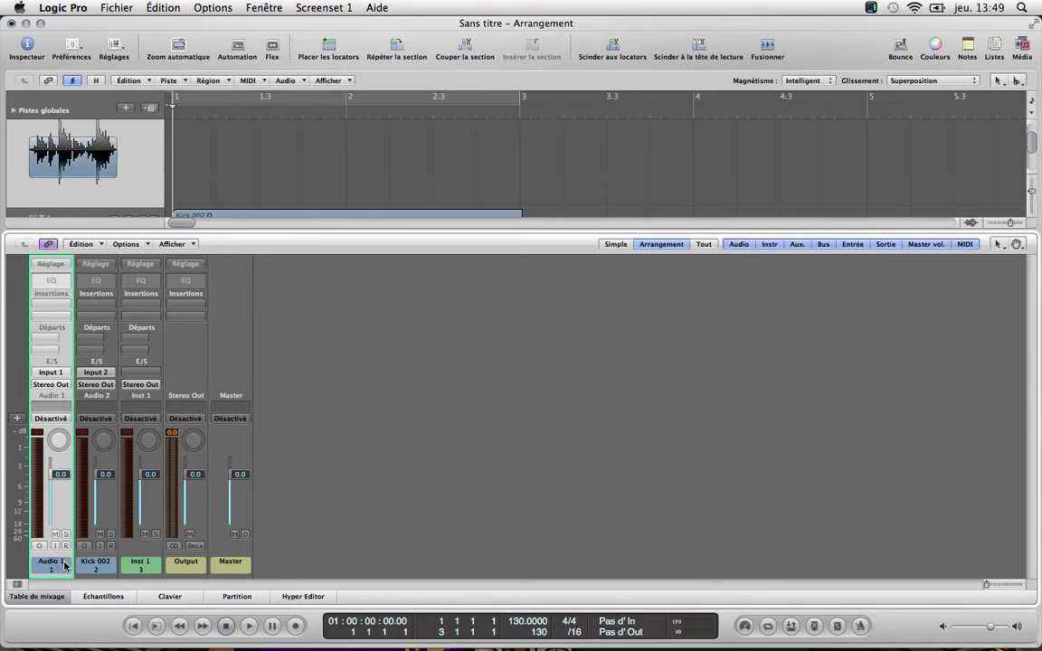
click(143, 570)
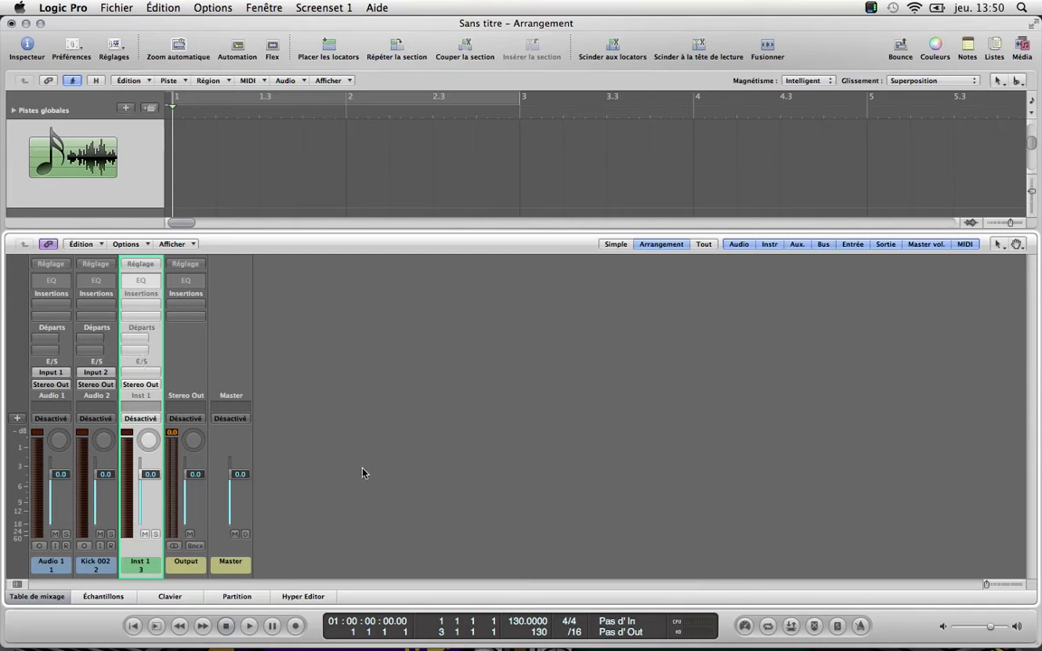
click(187, 567)
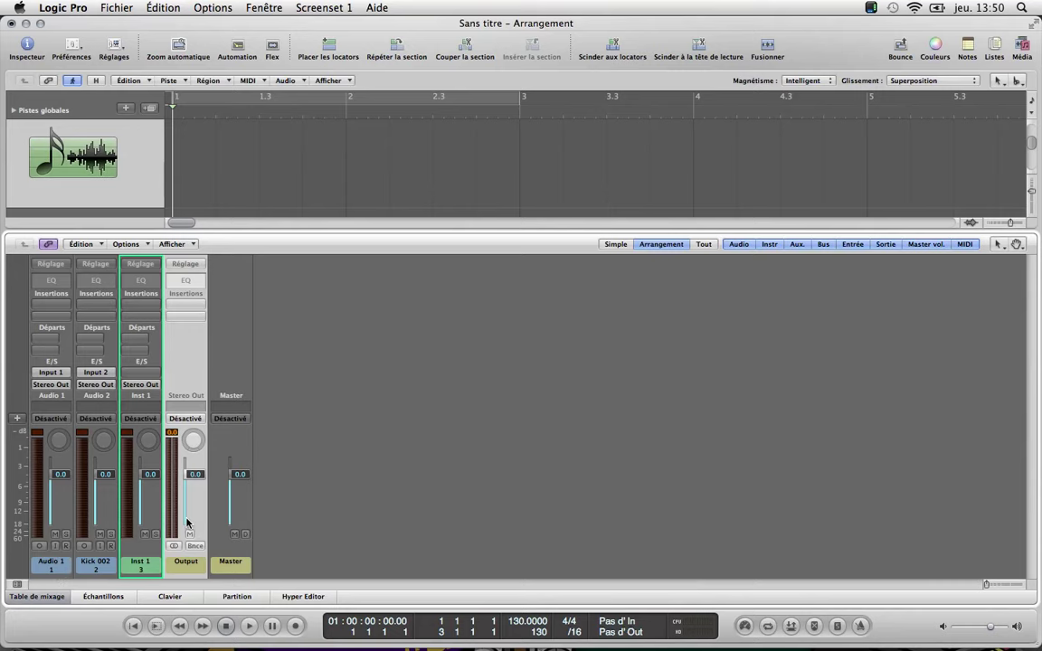
Step: Select the Audio 1 channel strip and switch its format to stereo and back to mono
click(40, 561)
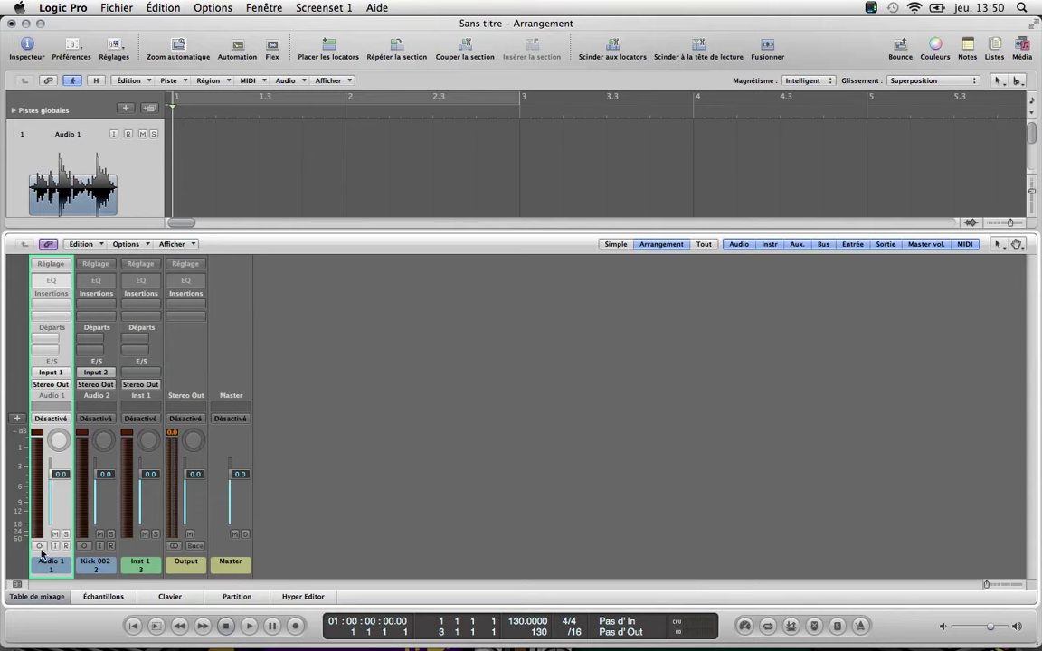
click(39, 547)
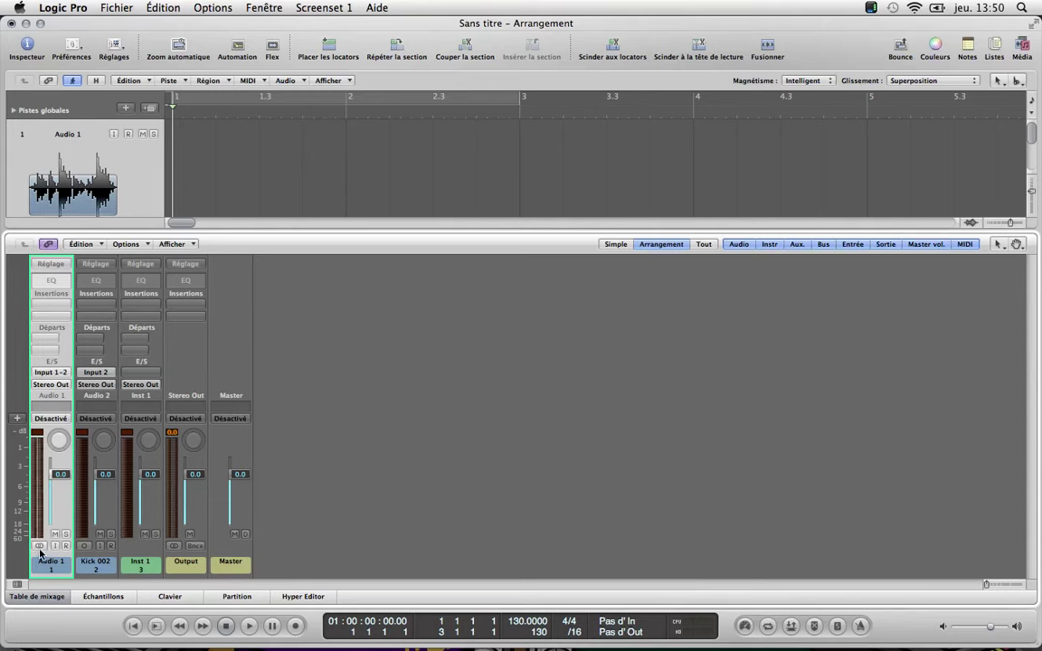
click(38, 547)
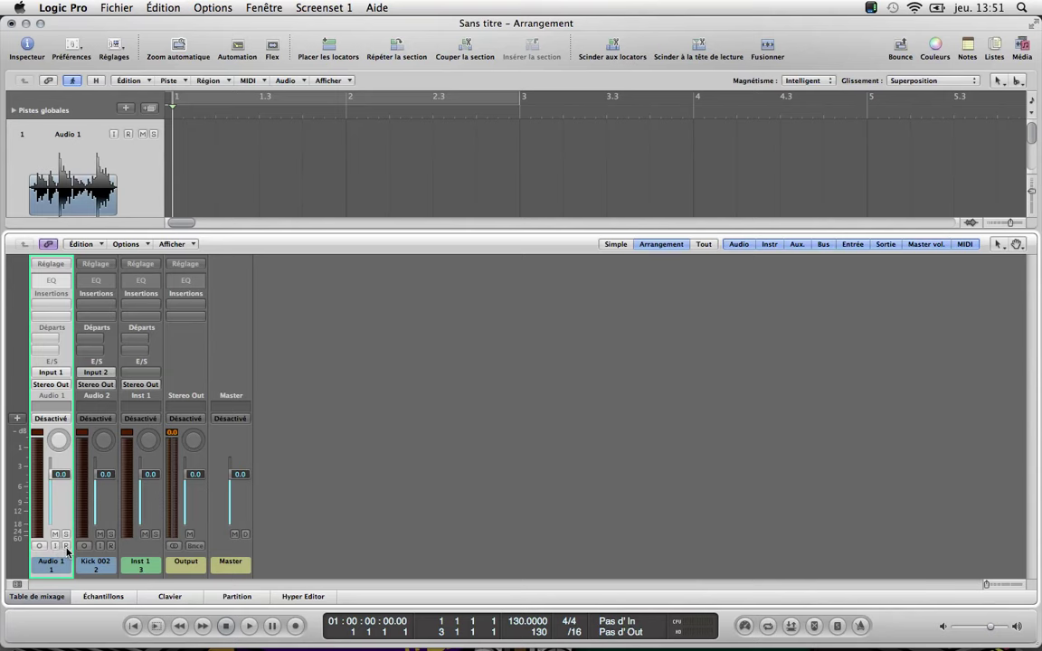
key(super+s)
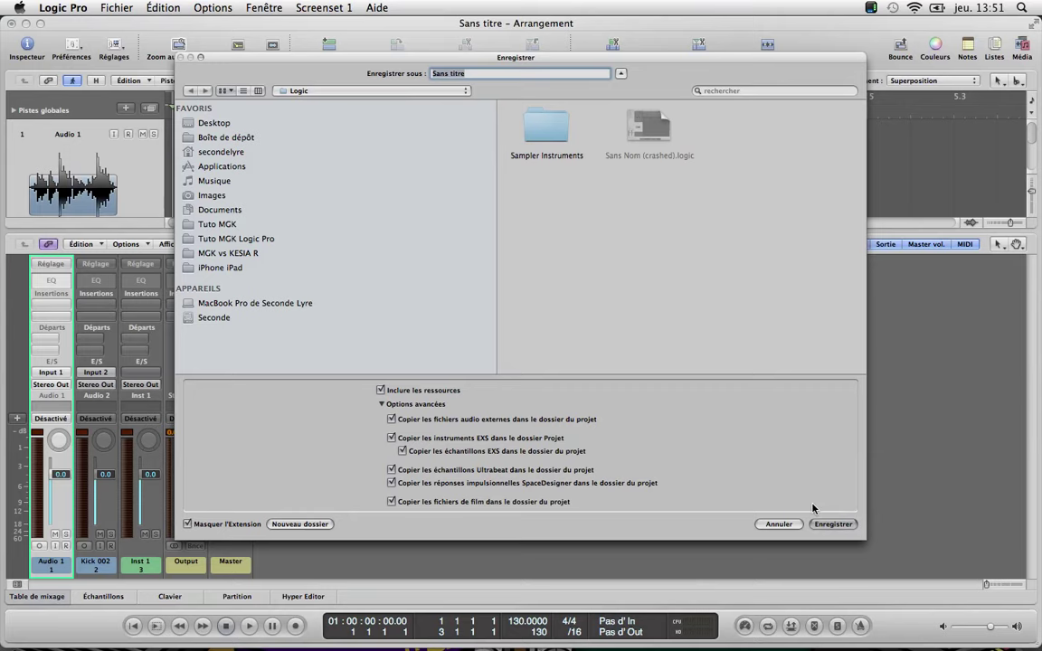
click(777, 524)
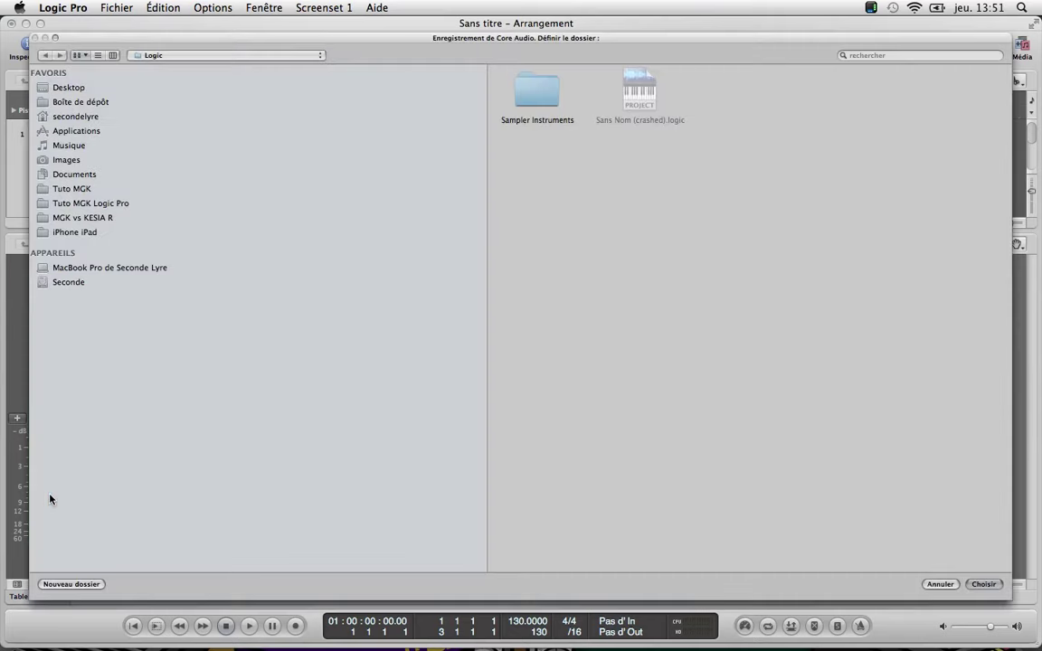
click(939, 584)
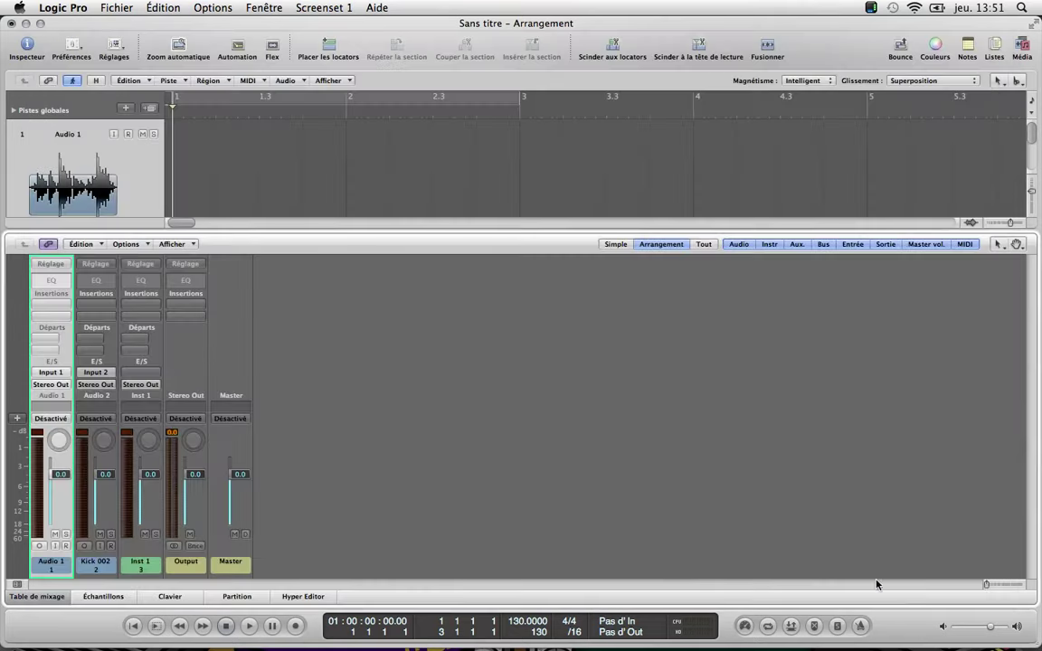
Step: Arm the Audio 1 channel strip for recording and disarm it again
click(66, 546)
click(66, 546)
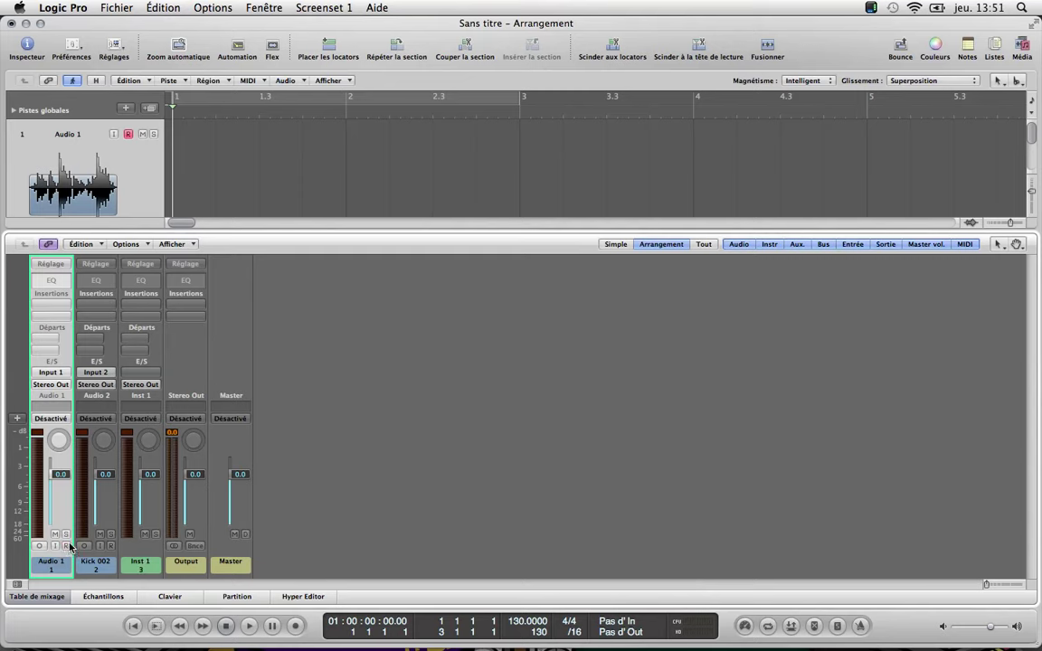
click(67, 543)
click(66, 545)
Step: Try the mute and solo switches on the Audio 1 channel strip, leaving both off
click(56, 534)
click(54, 535)
click(67, 535)
Step: Lower Audio 1's volume fader and reset it to 0.0, and turn its pan knob away and back to centre
drag(60, 477, 60, 516)
alt+click(60, 497)
drag(53, 435, 73, 417)
drag(58, 440, 61, 476)
Step: Set the Audio 1 channel strip's automation mode to Read
click(47, 420)
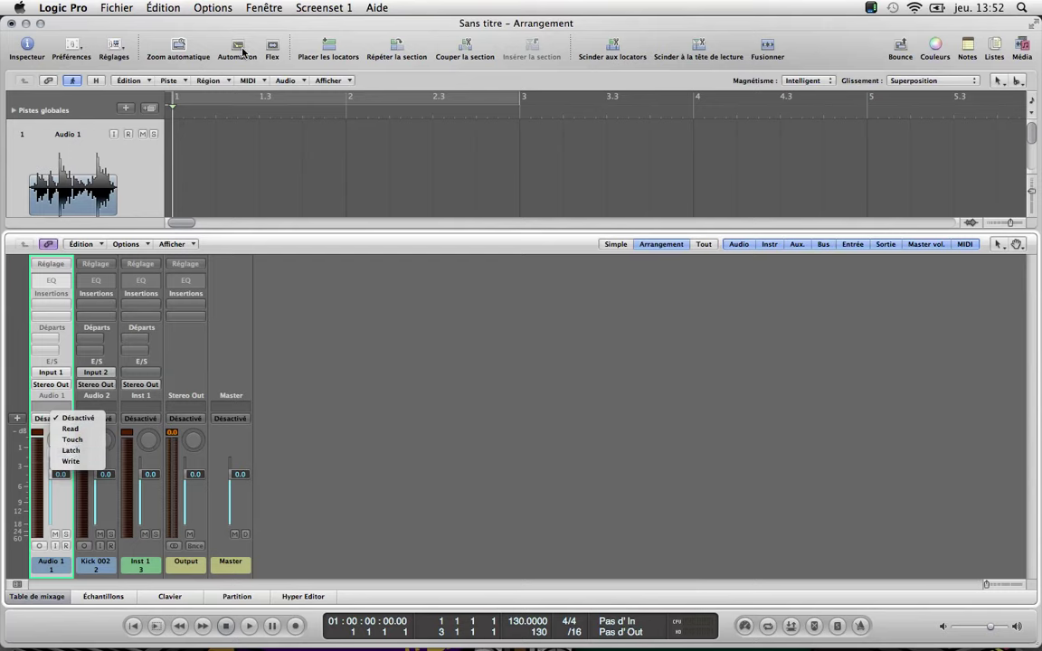
click(71, 429)
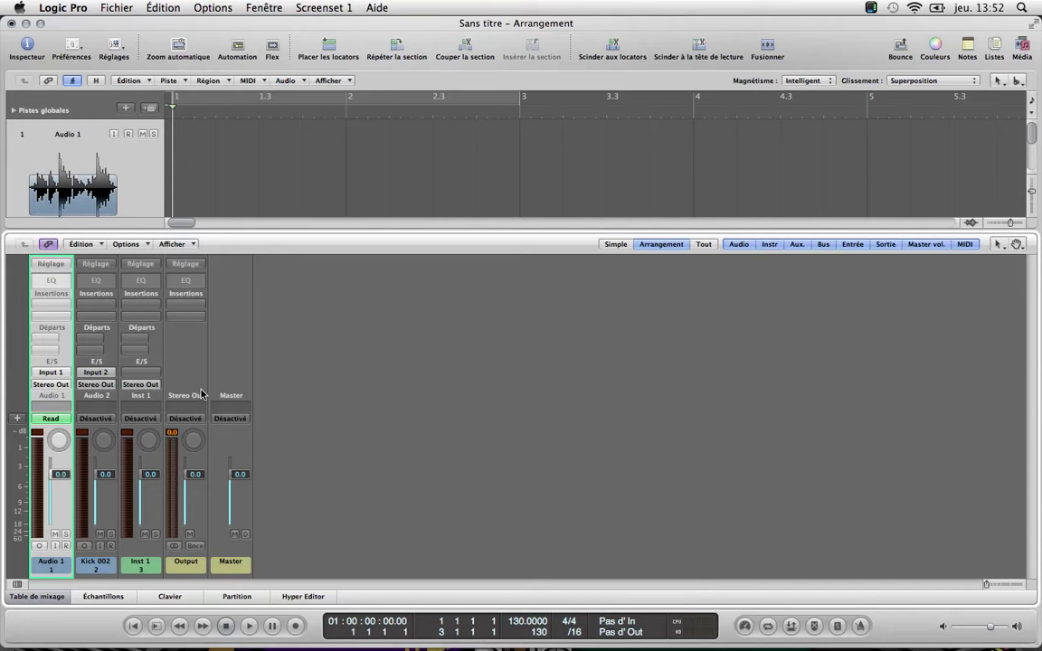
Step: Toggle the track automation display on and off a few times, leaving Audio 1's volume automation lane shown
key(a)
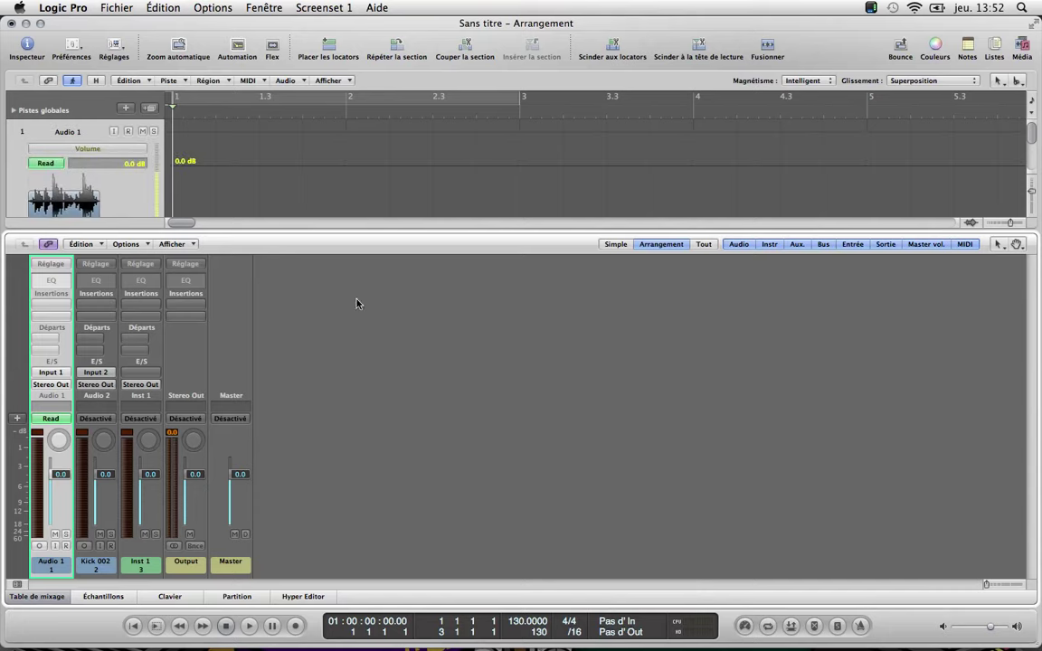
click(240, 48)
click(237, 47)
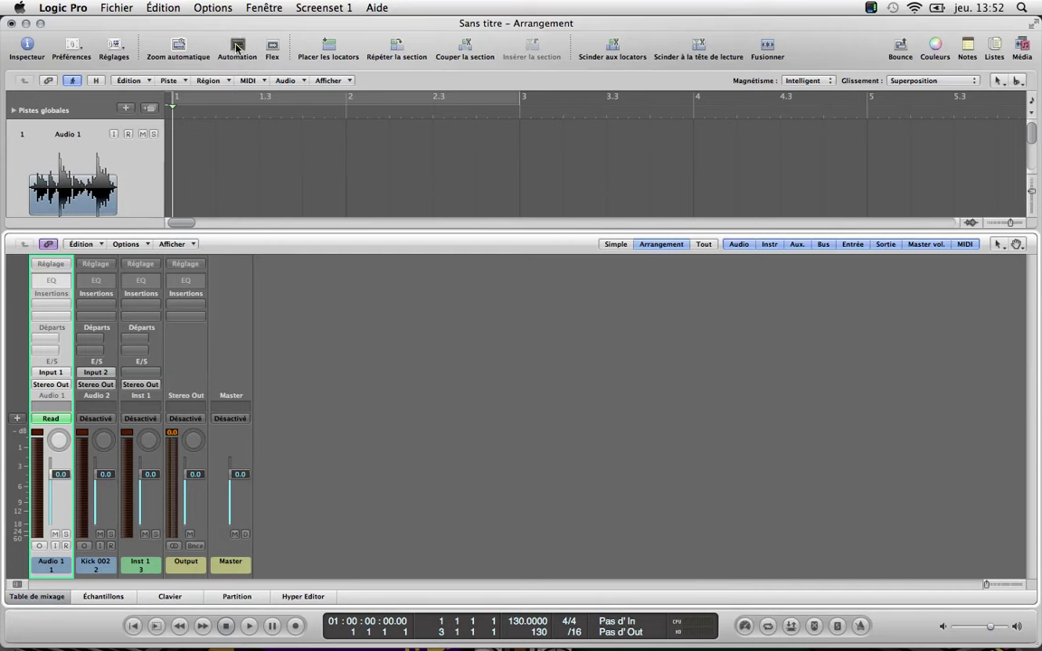
key(a)
key(a)
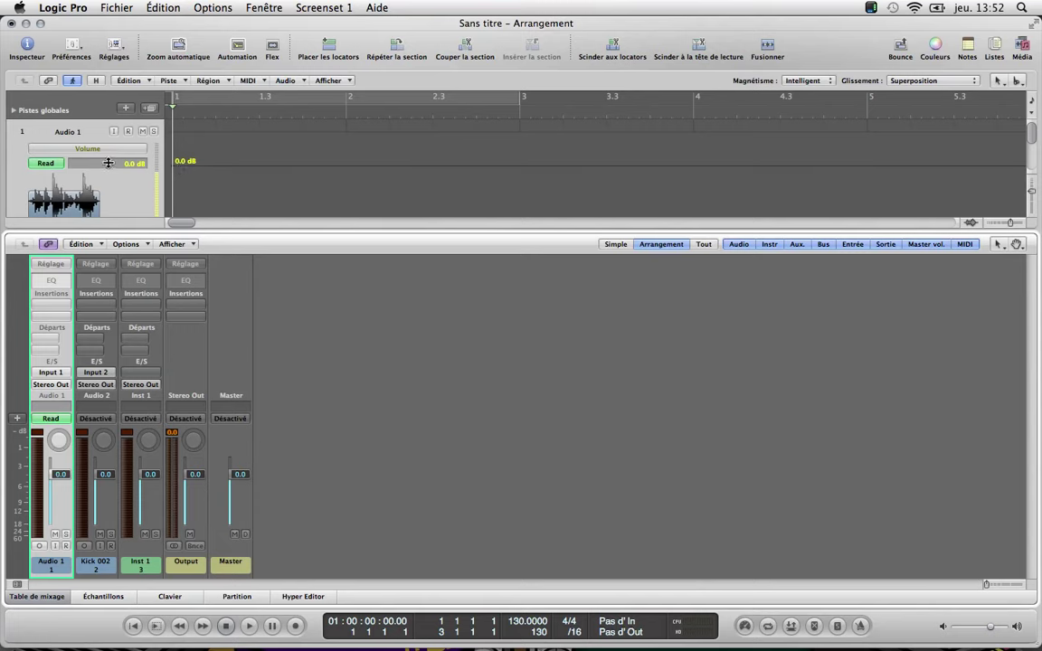
Step: Add a volume automation point near the start of Audio 1, lower it to about -16.9 dB and play the fade
click(188, 168)
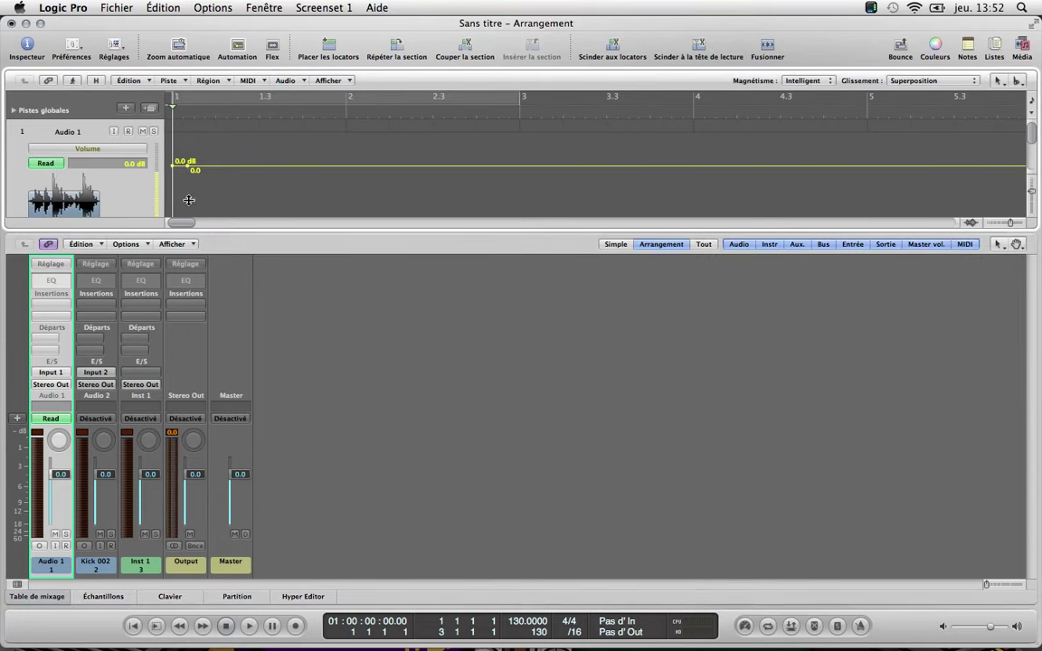
drag(188, 169, 190, 224)
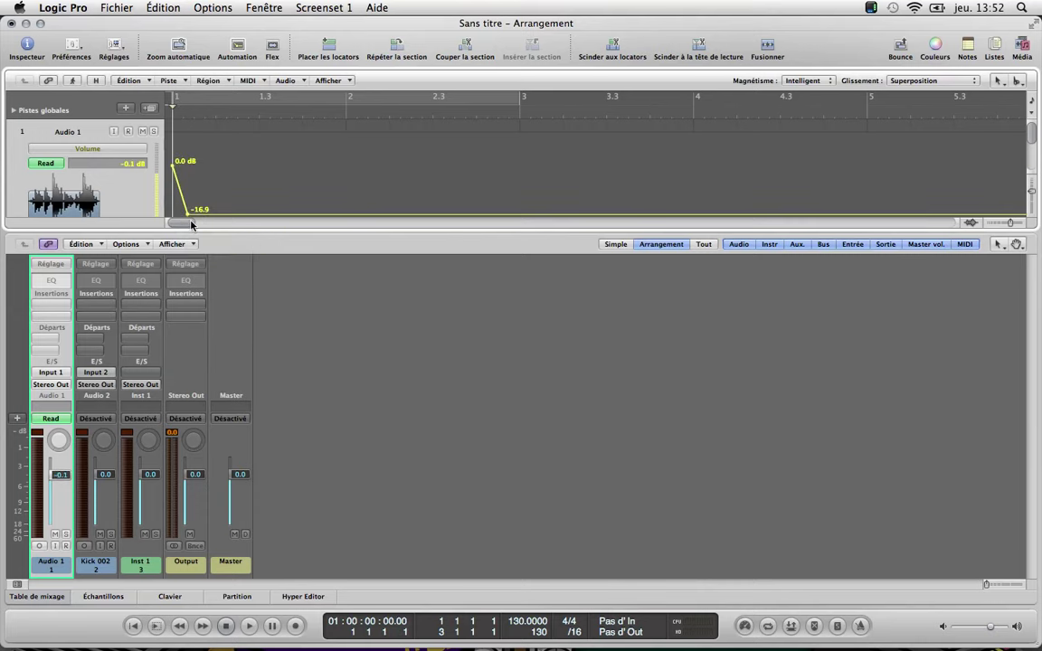
key(space)
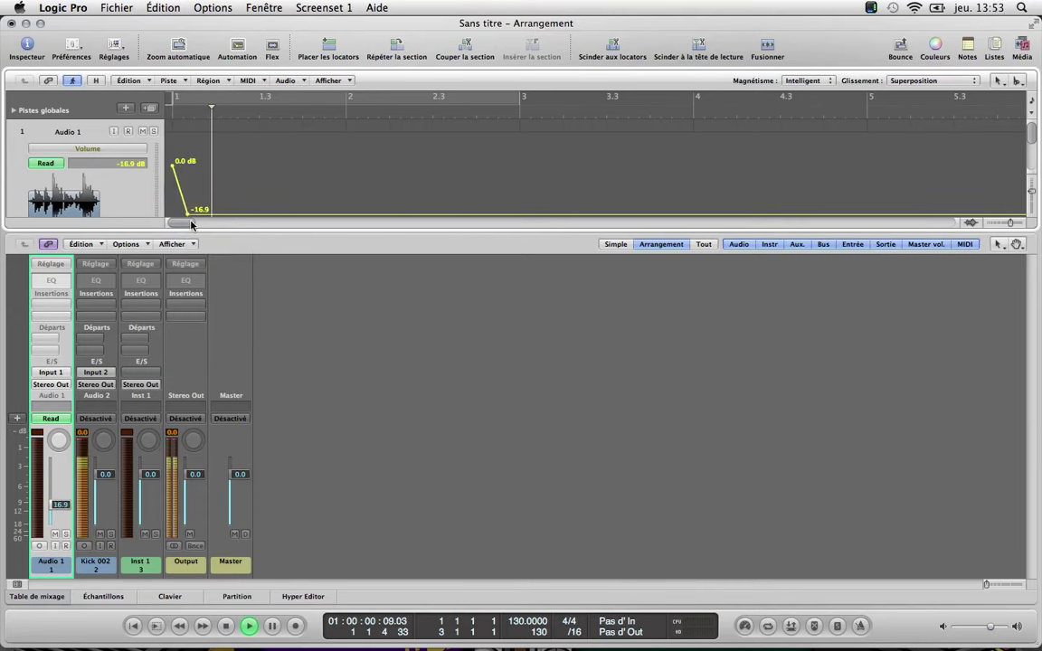
key(space)
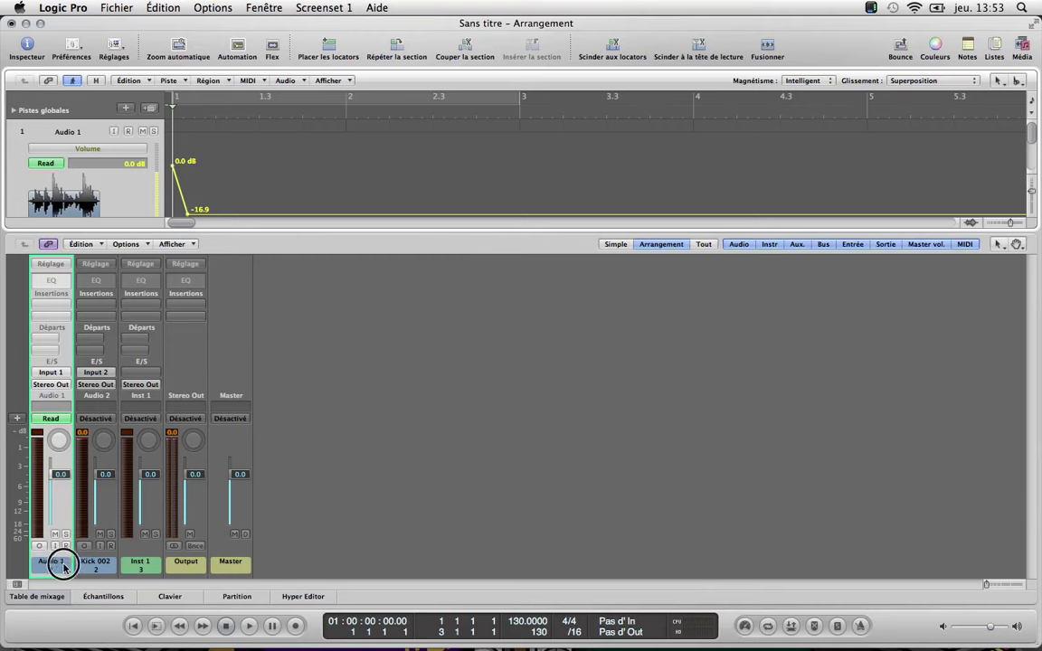
Step: Replay the volume fade with Kick 002 muted, and restore Audio 1's automation to a flat 0.0 dB line
click(65, 566)
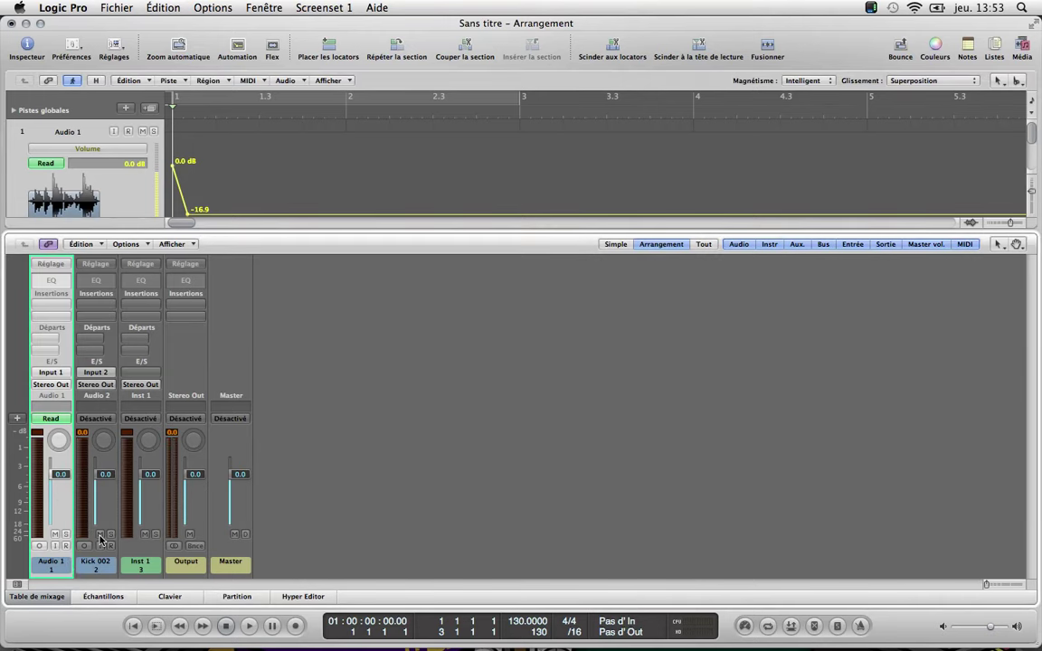
key(space)
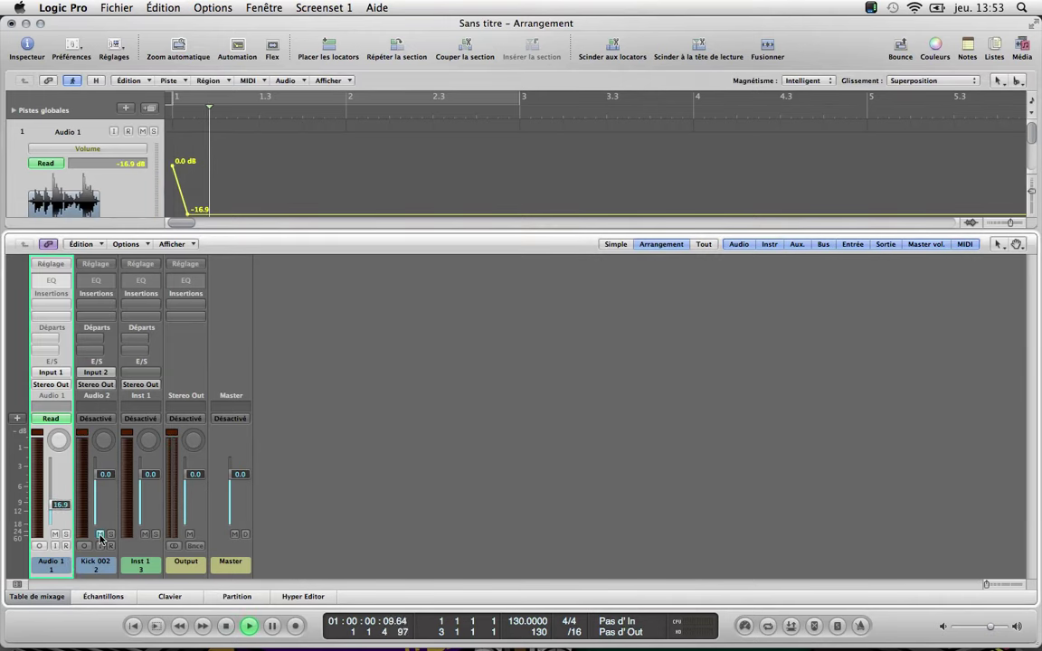
key(space)
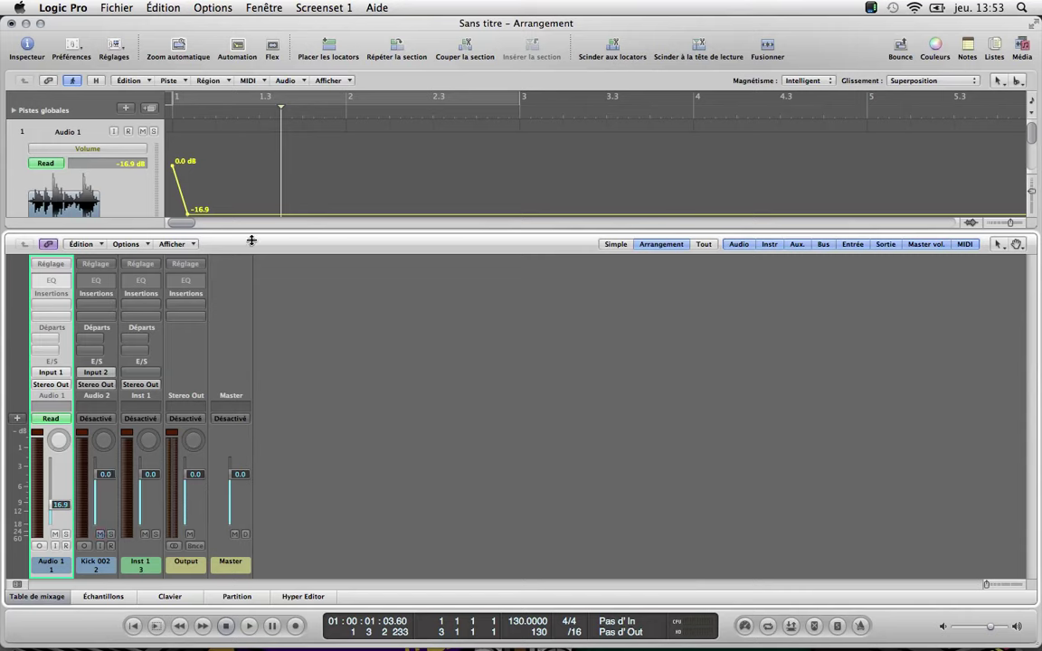
drag(187, 212, 177, 166)
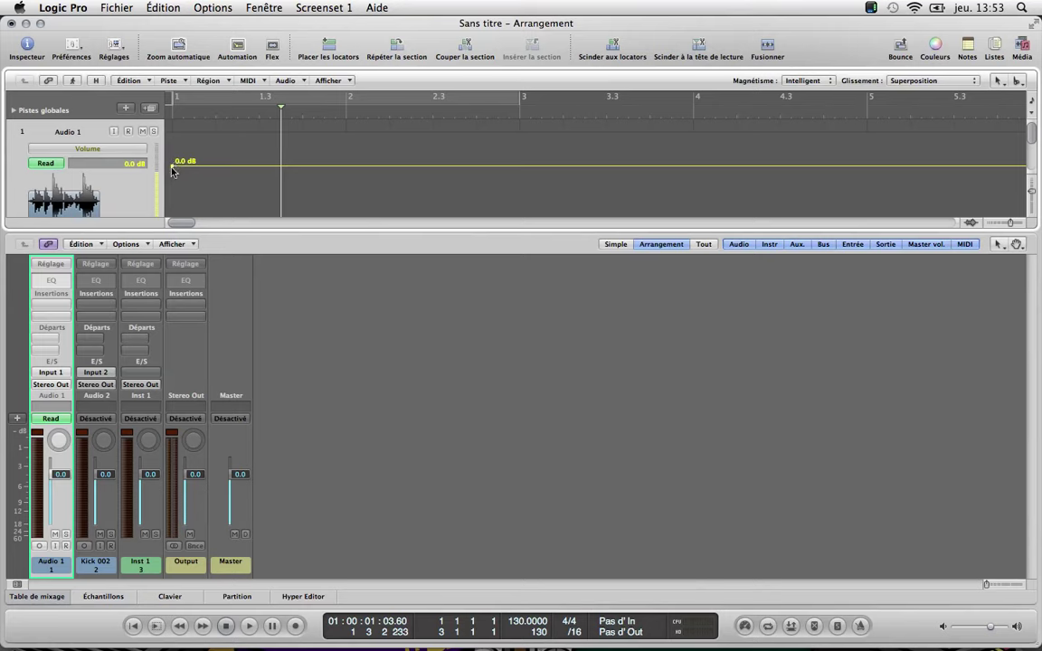
Step: Switch Audio 1's automation mode to Touch, and finally set it to Désactivé
click(51, 418)
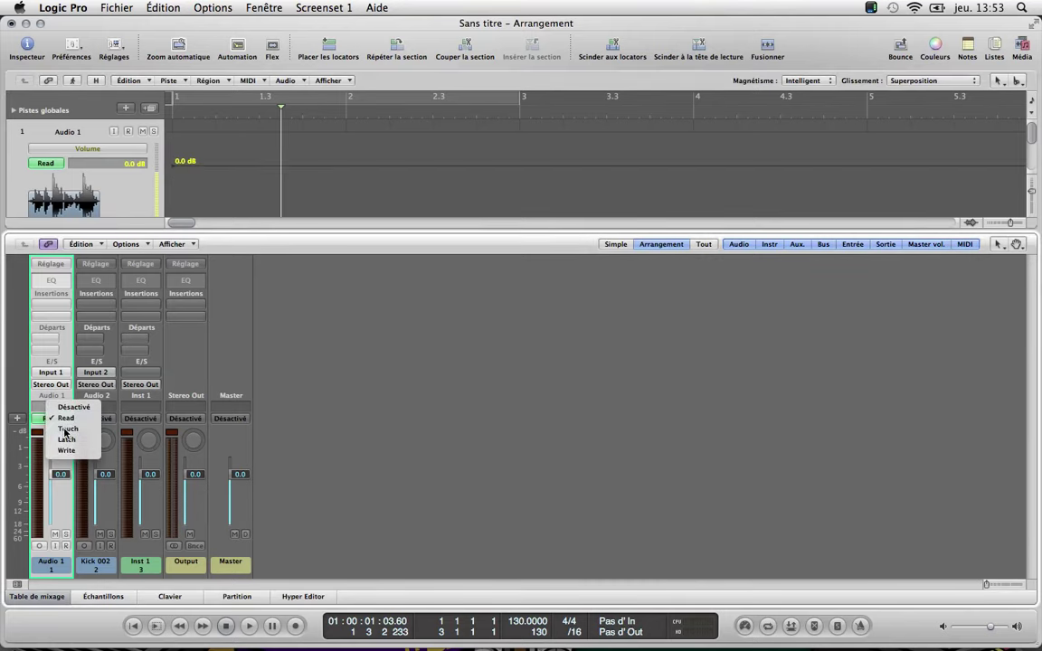
click(66, 429)
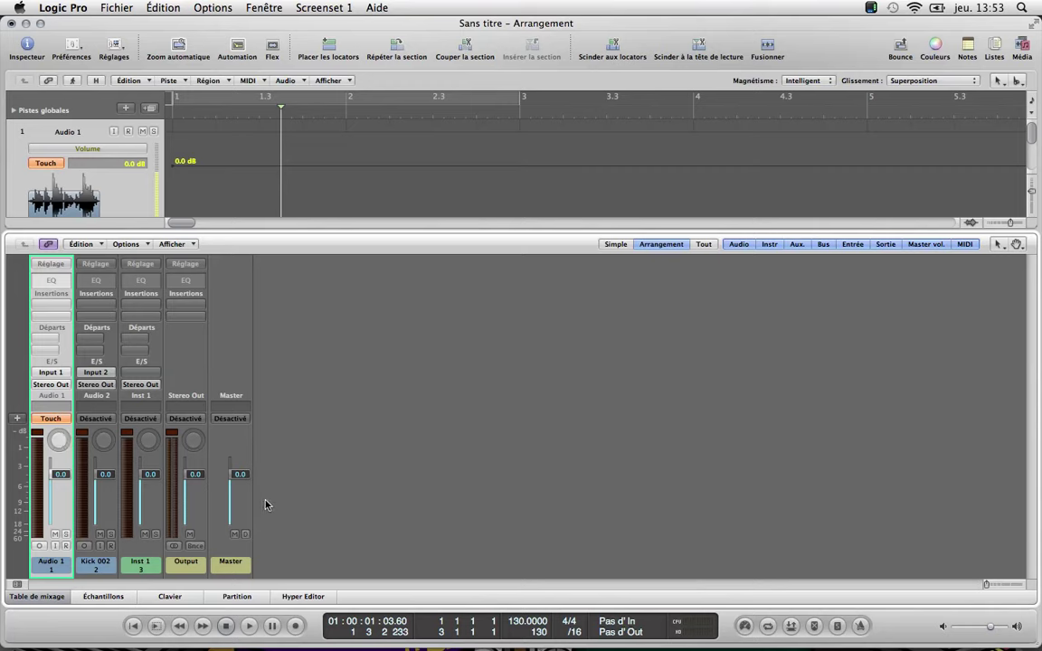
click(68, 422)
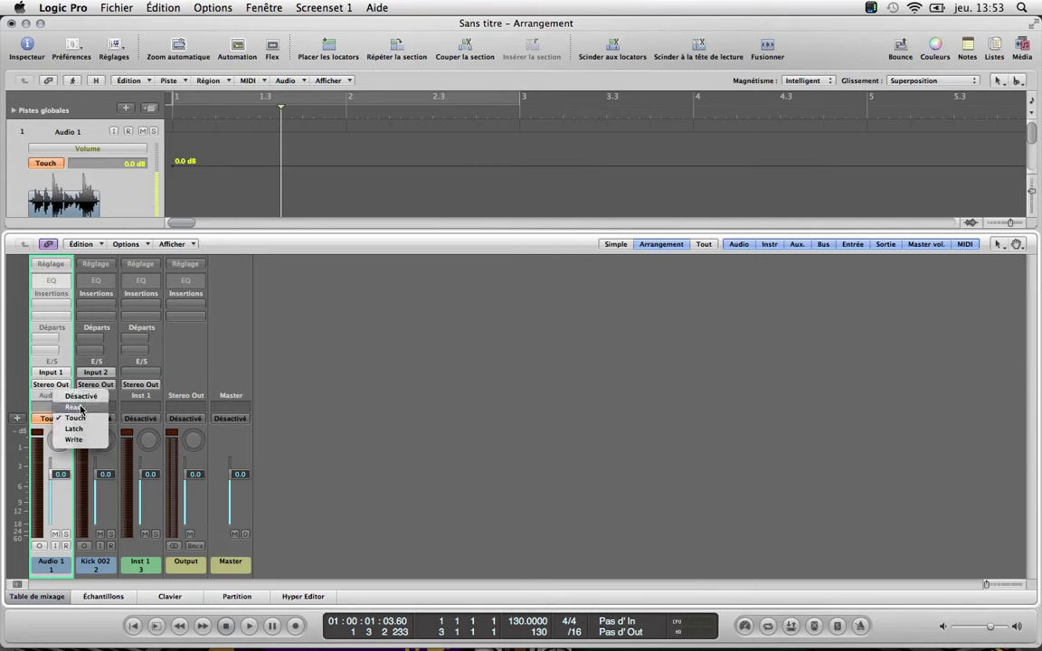
click(73, 397)
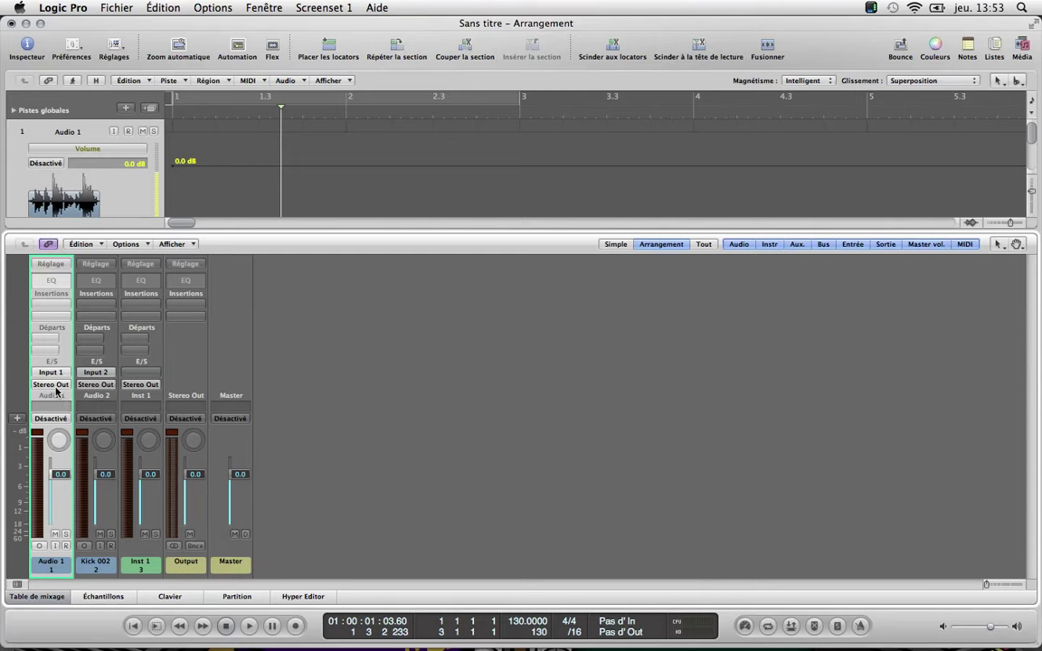
Step: Examine Audio 1's output routing options and its channel strip setting presets, including the Performance list, keeping Stereo Output
click(52, 384)
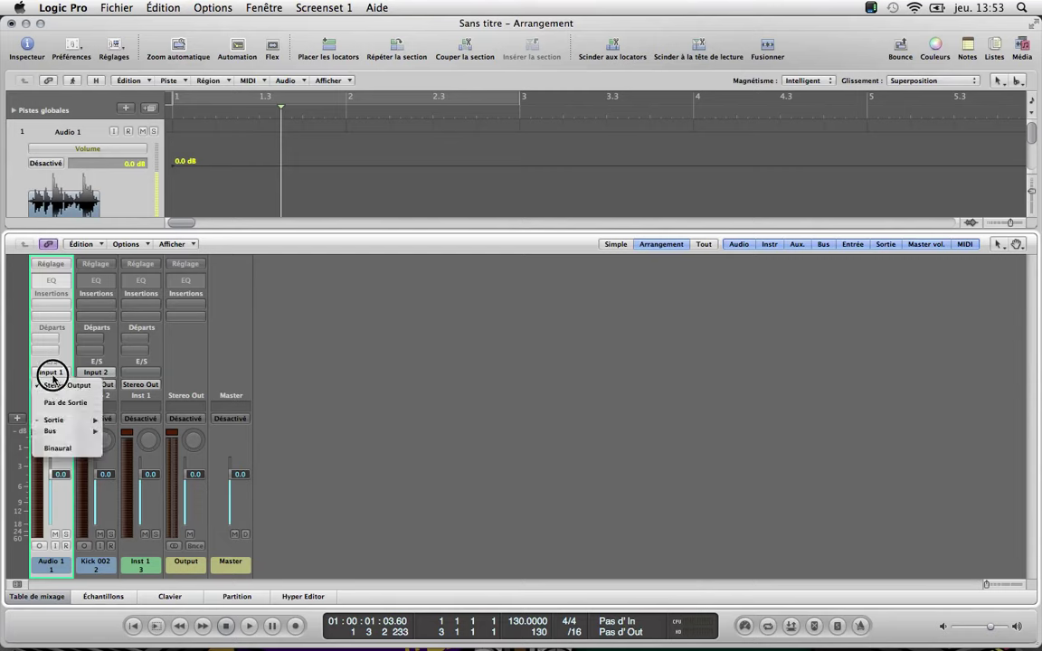
click(51, 386)
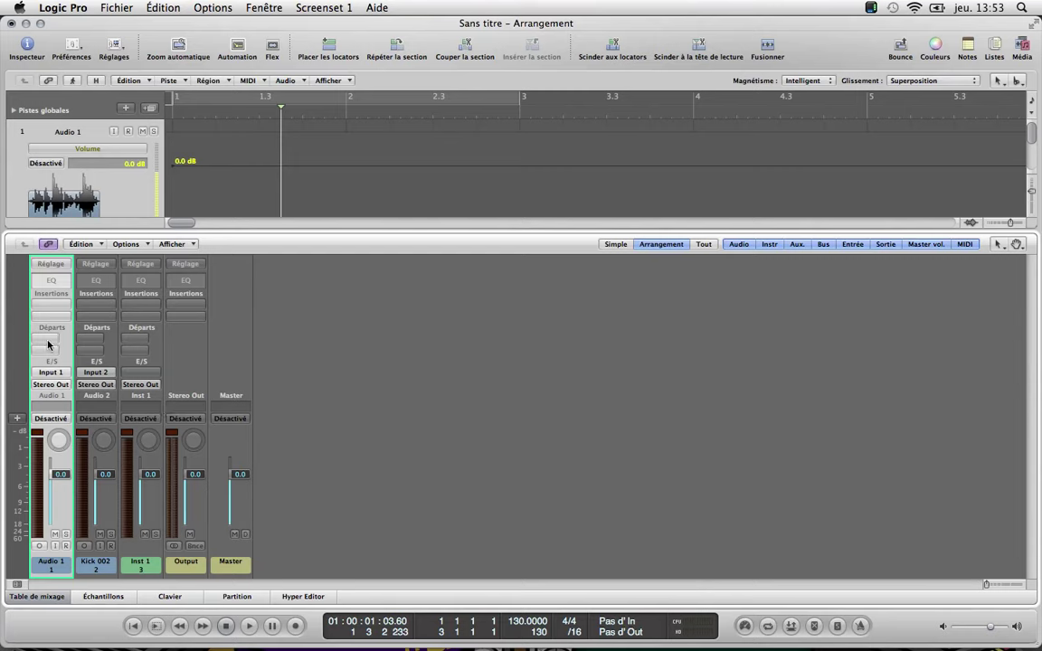
click(49, 264)
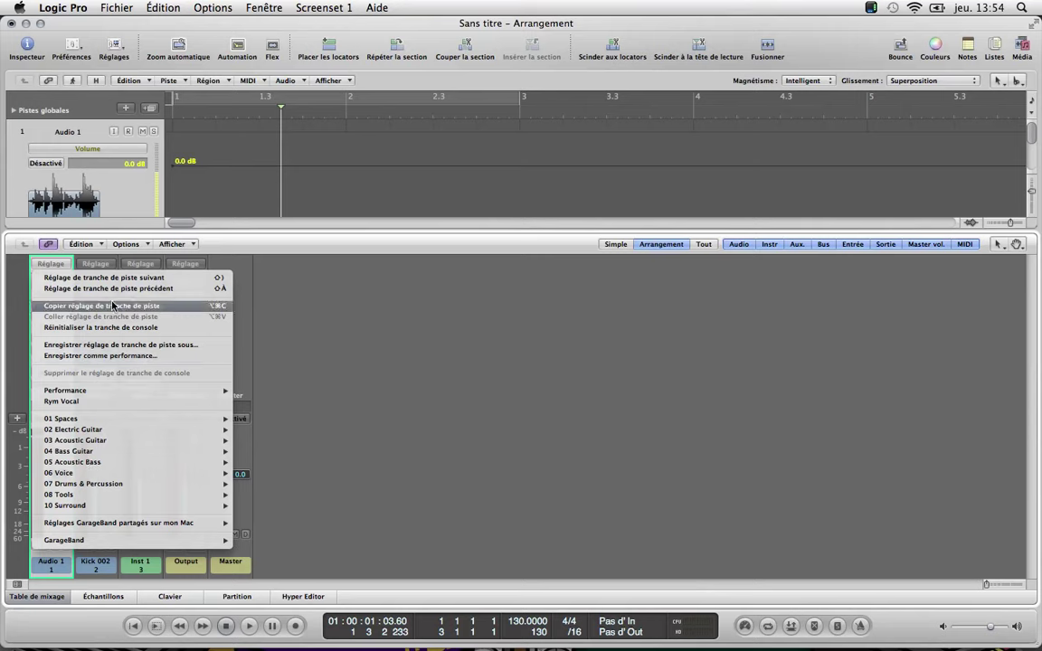
mouse_move(217, 390)
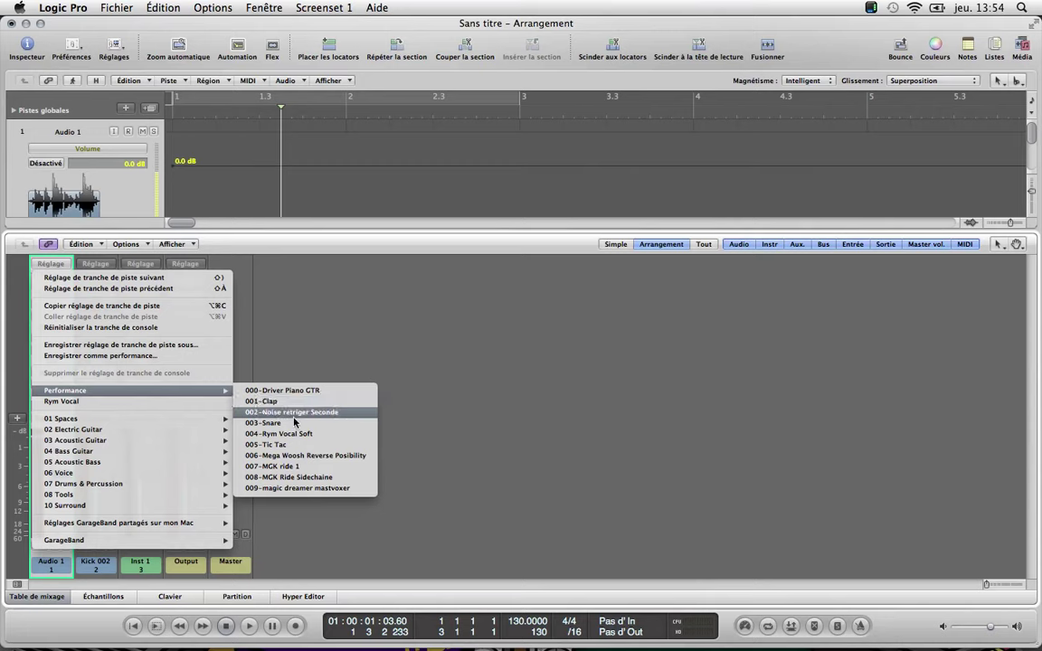
click(288, 370)
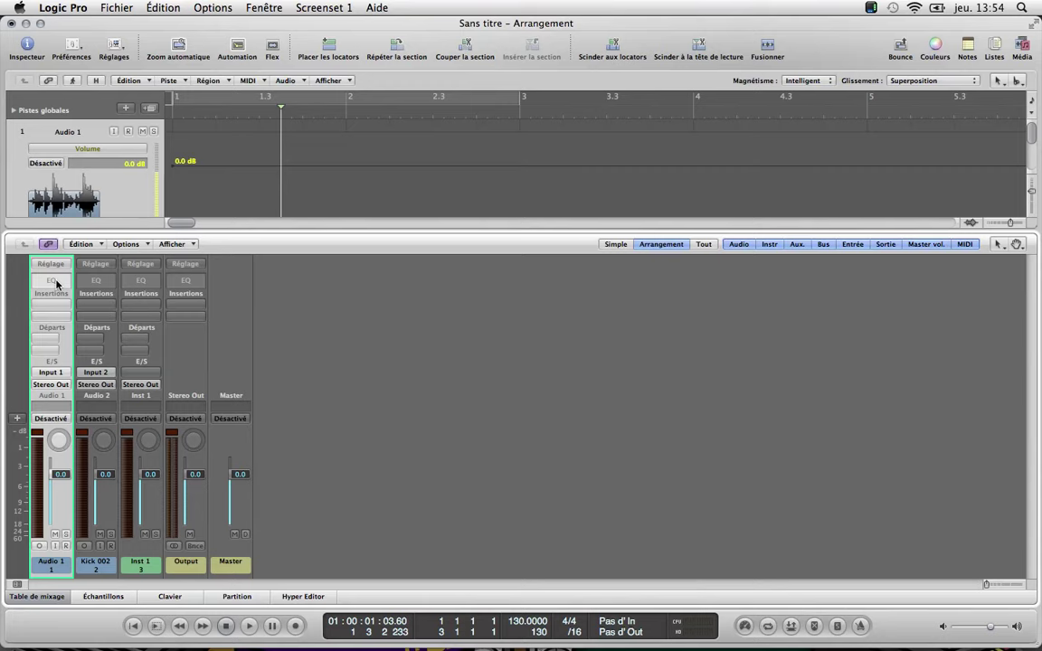
Step: Insert a Channel EQ on the Audio 1 channel strip, and open and close its window
double_click(56, 283)
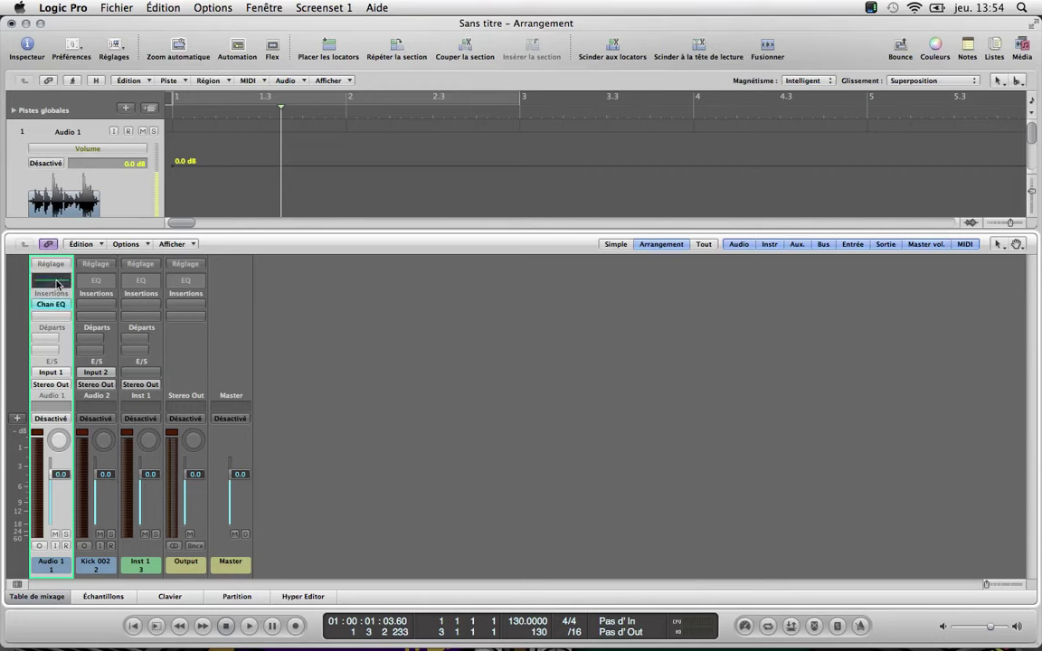
drag(186, 60, 303, 105)
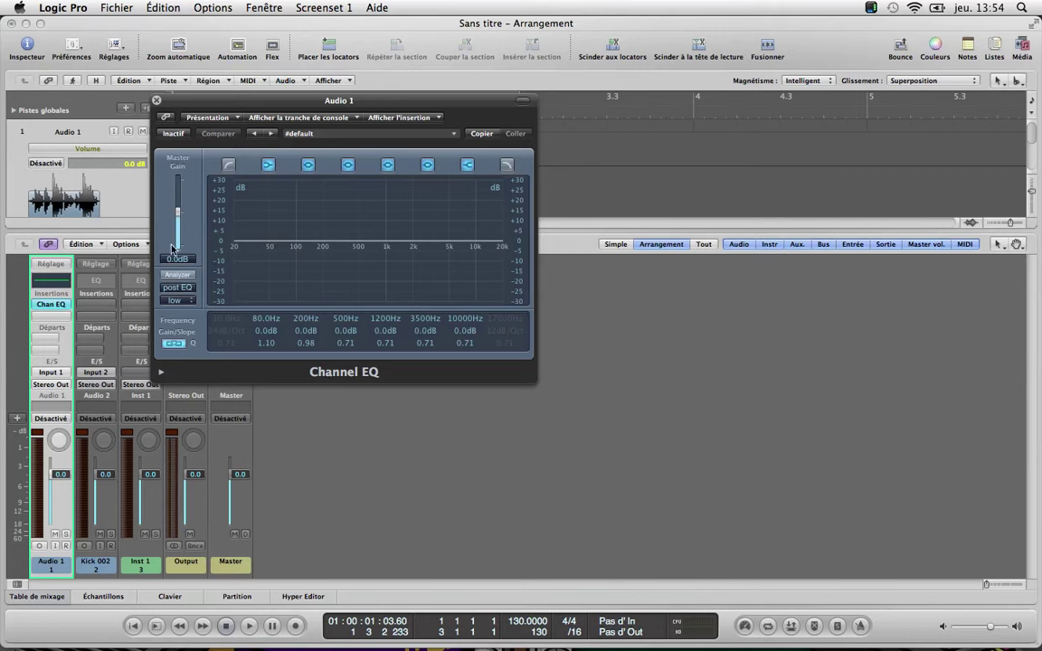
click(157, 102)
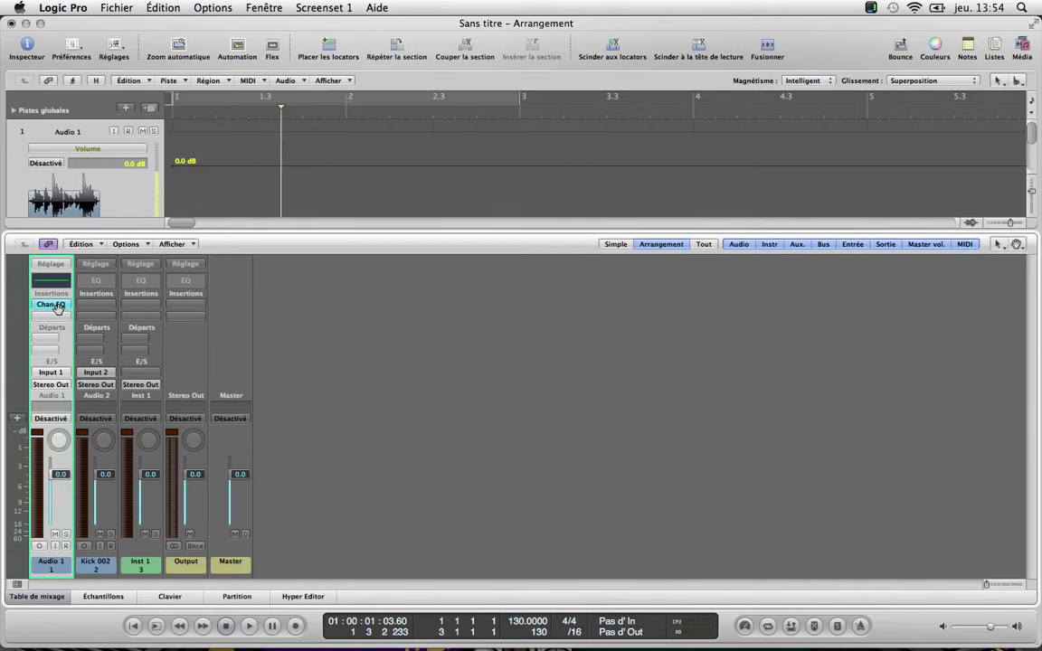
Step: Move the Channel EQ insert from Audio 1 to Kick 002 and open its window clear of the mixer strips
drag(52, 306, 97, 305)
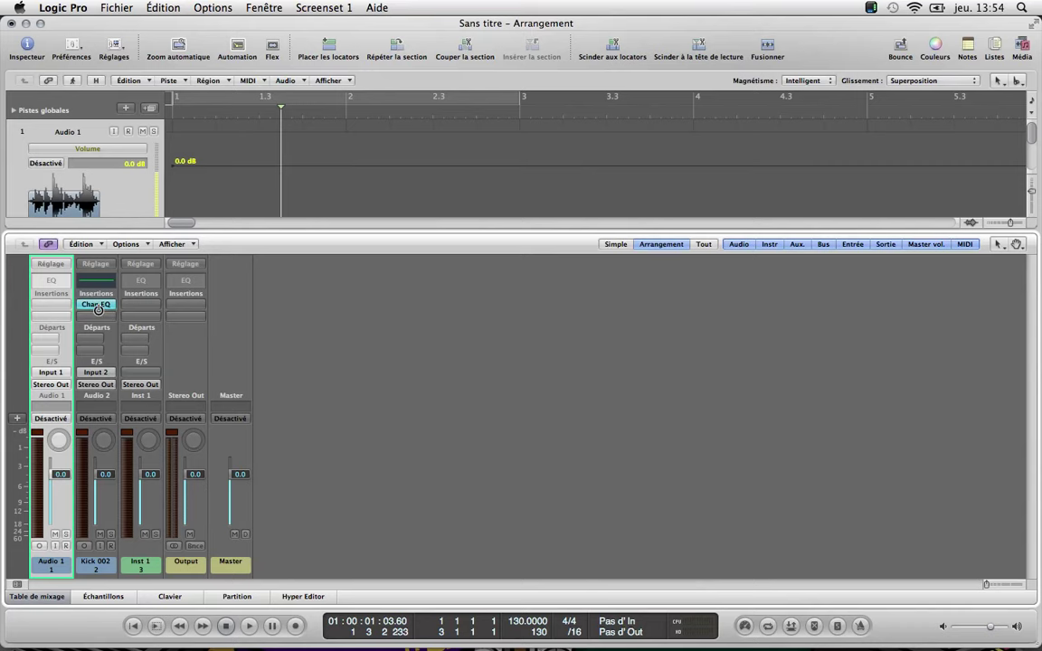
mouse_move(98, 307)
mouse_down()
mouse_move(54, 305)
mouse_move(95, 302)
mouse_up()
double_click(96, 303)
drag(169, 63, 580, 178)
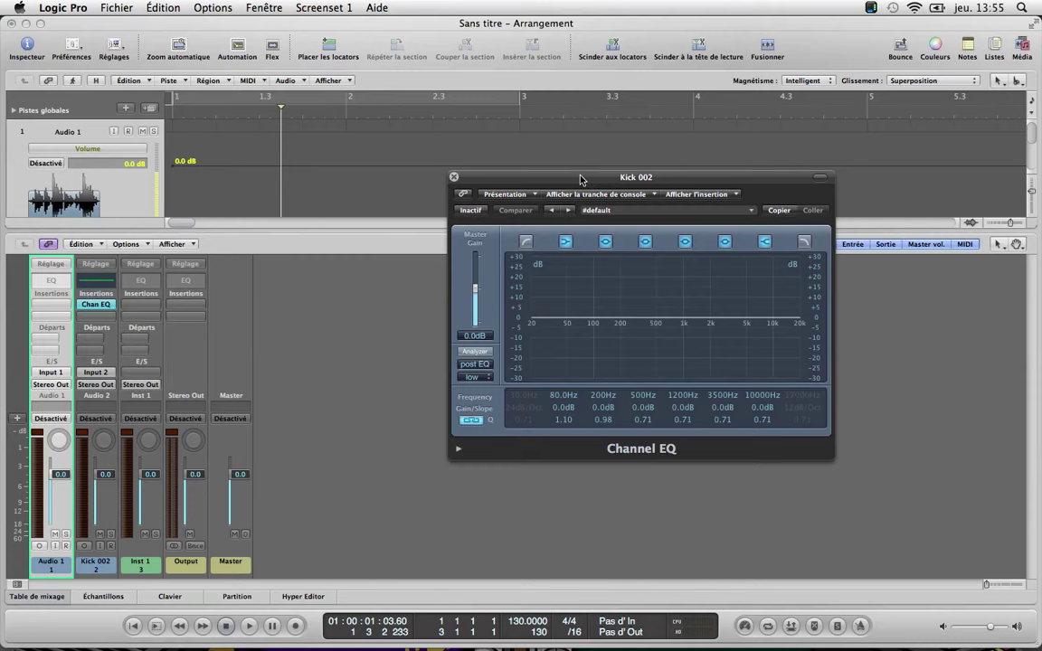
Step: Set Audio 1's volume automation to -7.6 dB with a point just after bar 2, and hide the automation display
click(359, 200)
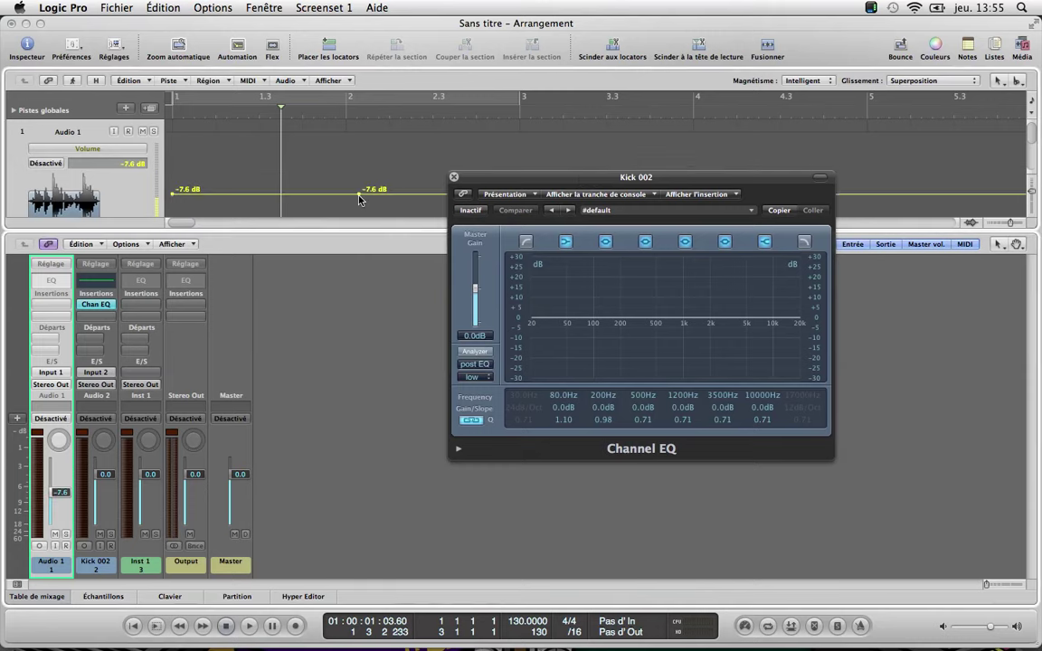
key(a)
Step: Turn on cycle mode over bars 1 to 3 and play the kick with its Channel EQ window open
drag(571, 174, 409, 157)
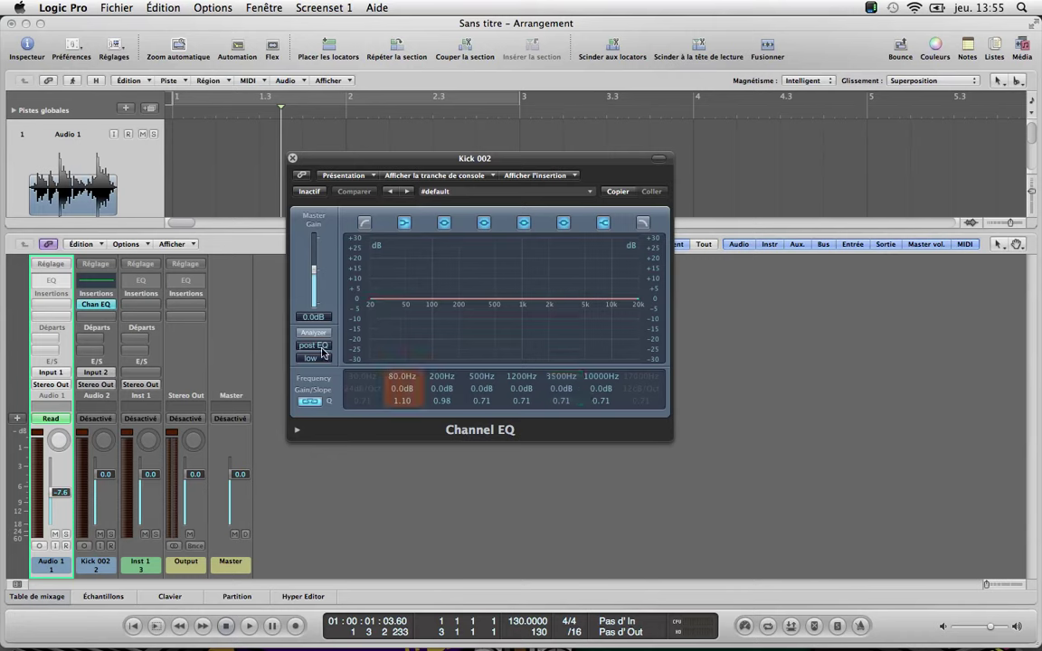
click(313, 333)
key(c)
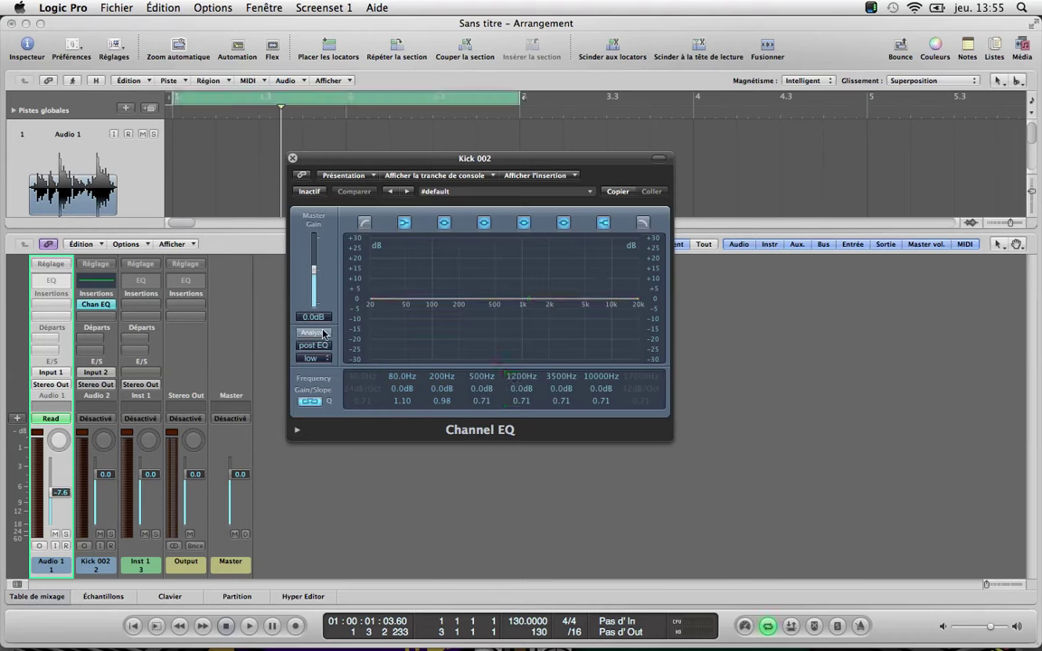
key(space)
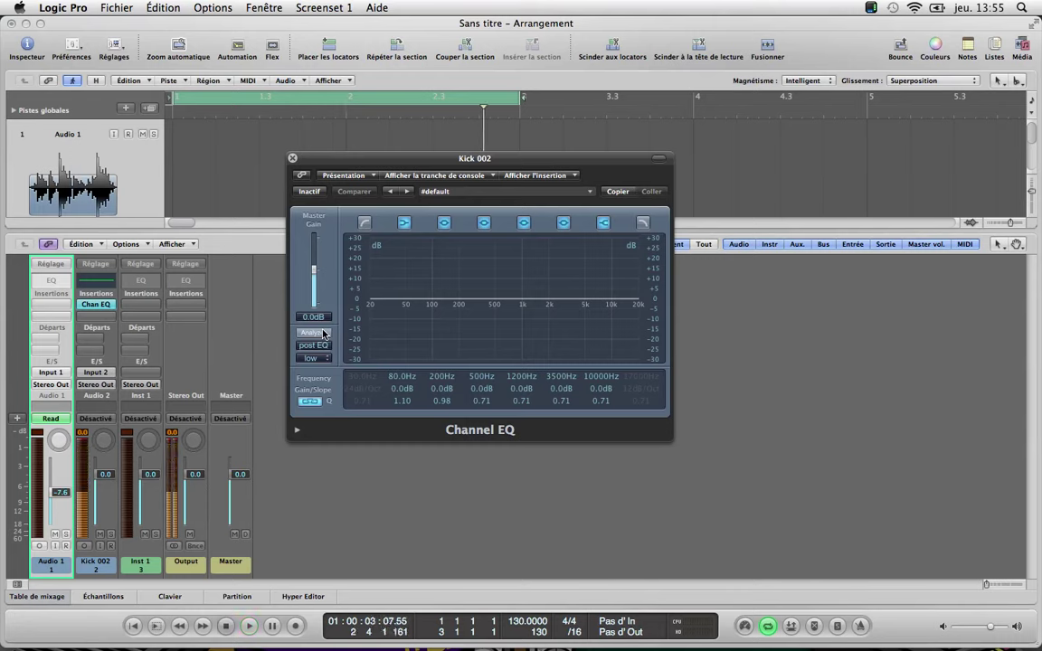
Step: Lower Kick 002's volume to about -16.2 dB, enable the Channel EQ's Analyzer and play the loop
drag(106, 475, 105, 504)
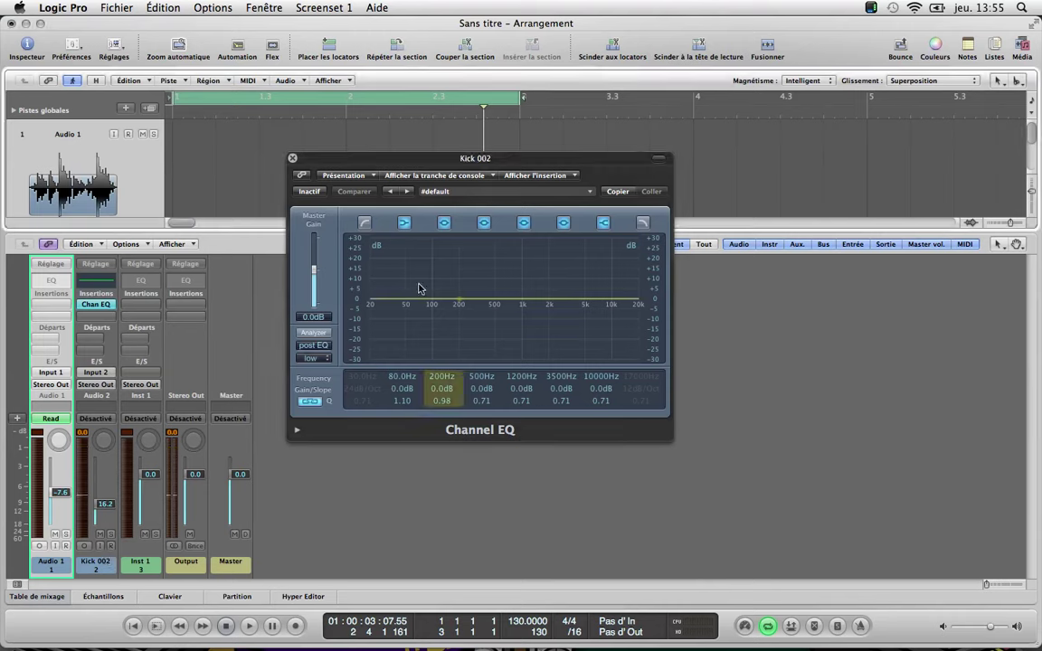
click(312, 334)
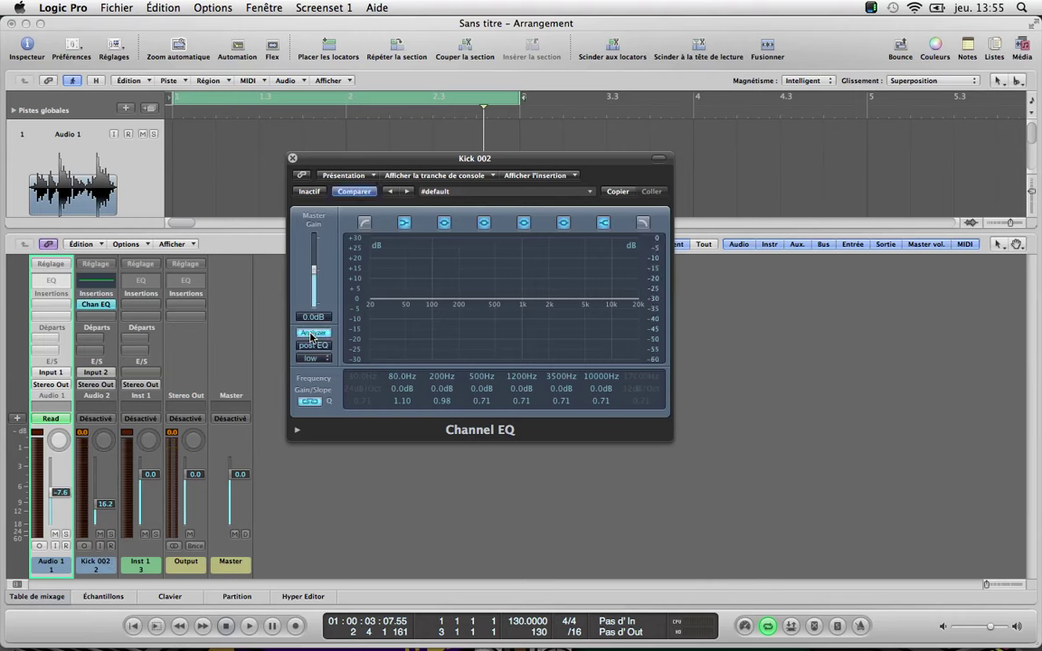
key(space)
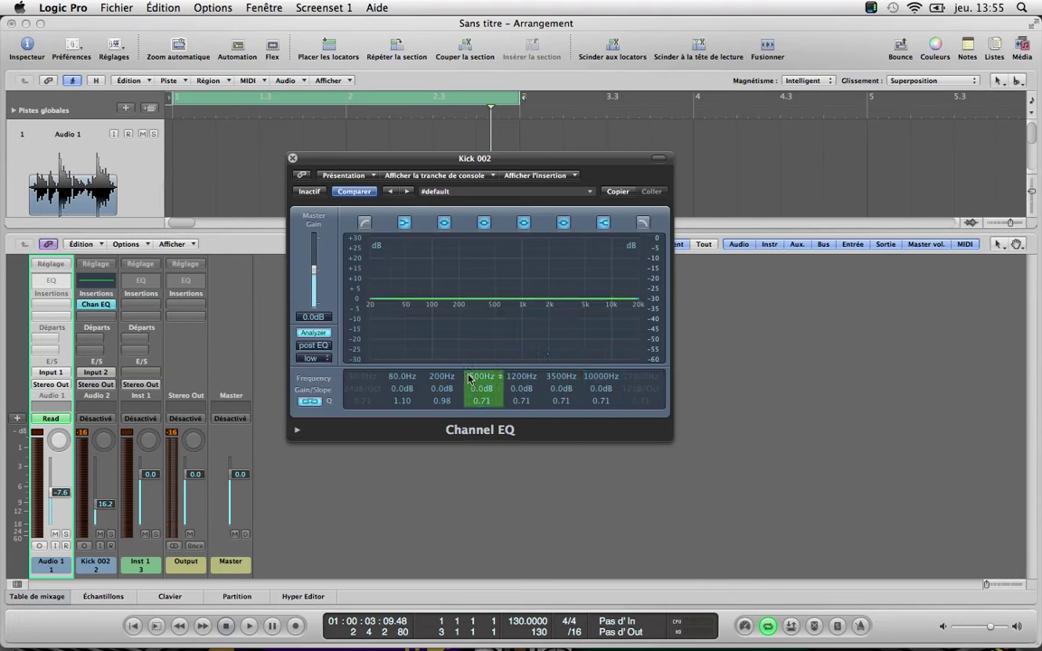
Step: Close and reopen the Channel EQ window on Kick 002, and reposition it over the arrangement
click(292, 159)
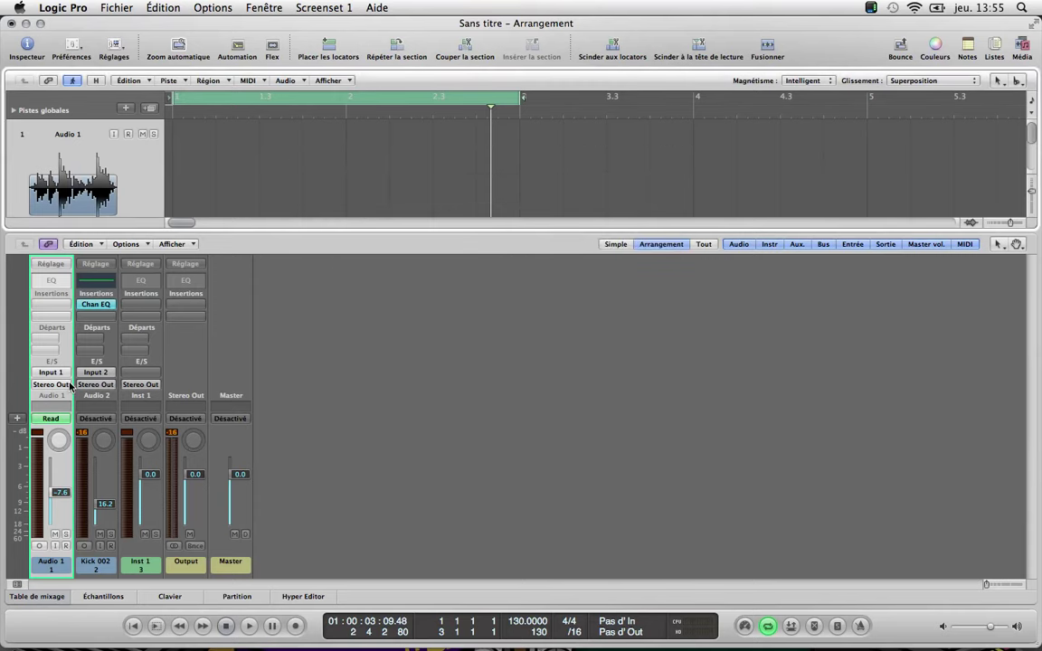
click(94, 307)
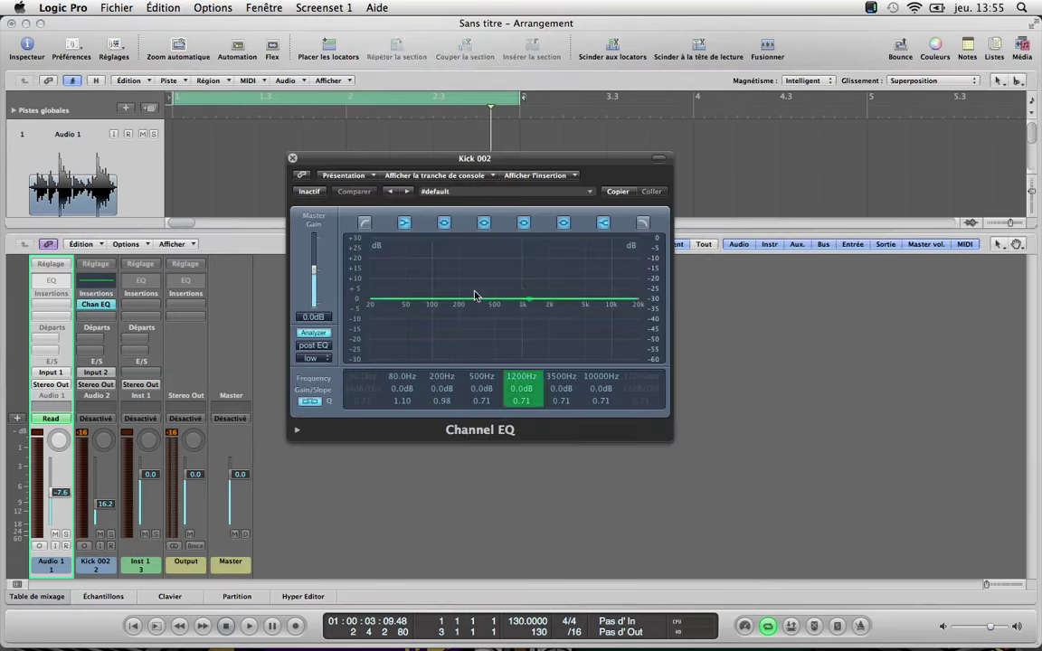
drag(413, 161, 367, 130)
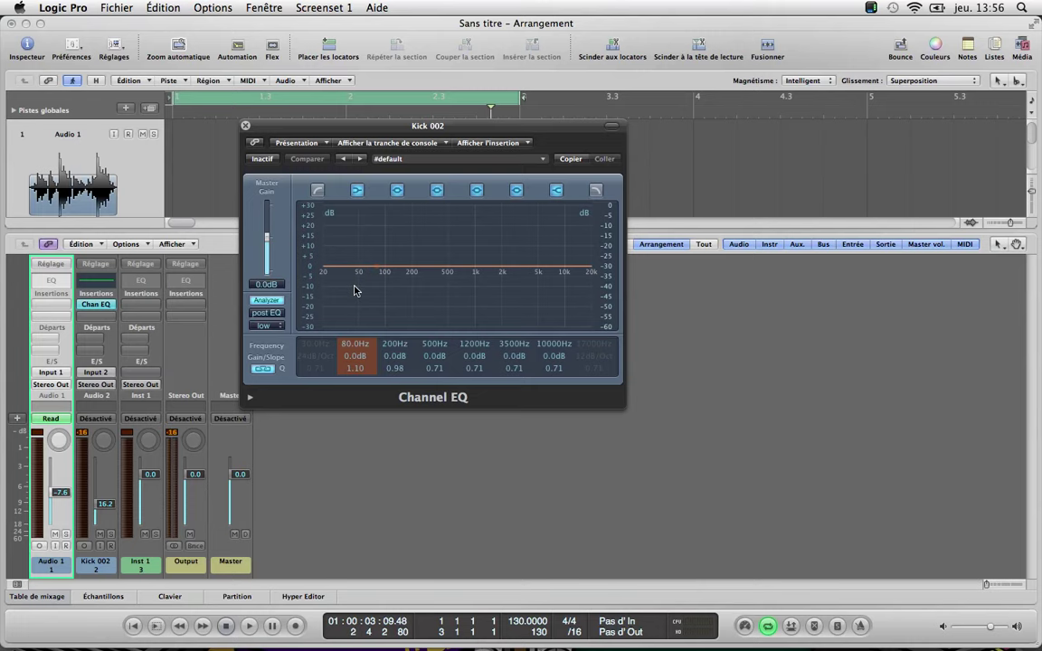
Step: Try the Channel EQ's low-cut filter at 5900 Hz and a -13 dB cut at 1060 Hz, and close the EQ window
click(318, 189)
drag(337, 282, 543, 293)
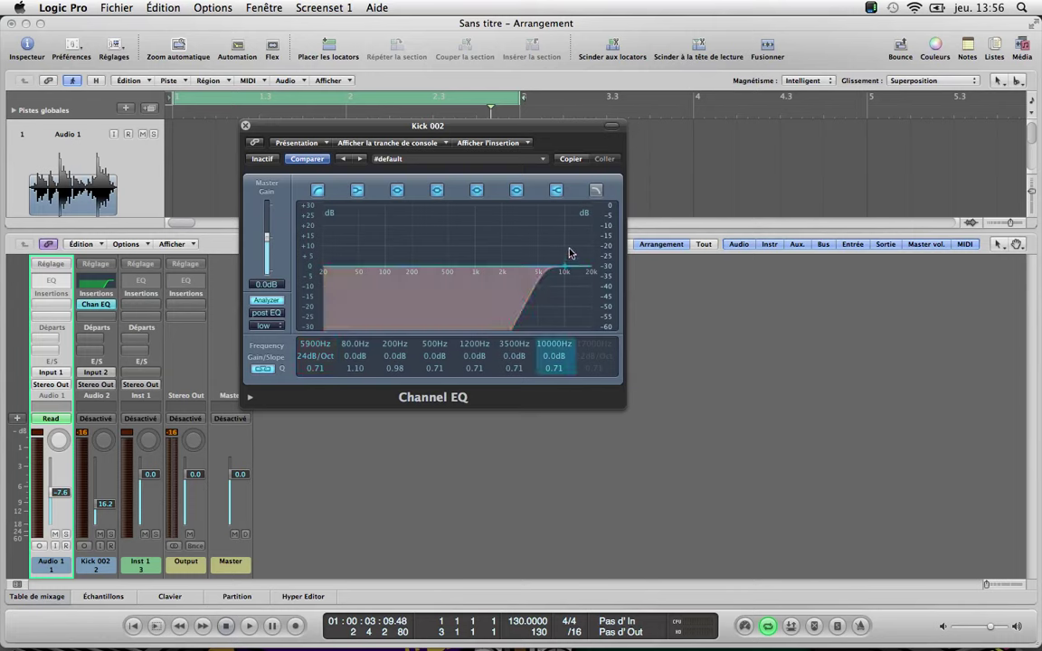
click(317, 190)
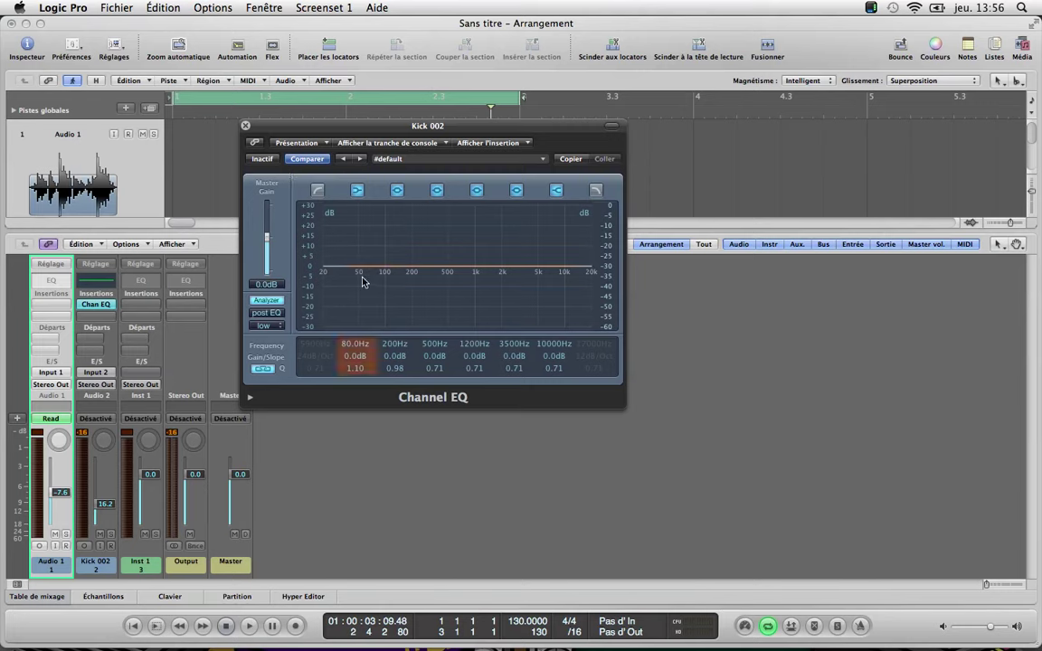
drag(448, 281, 478, 312)
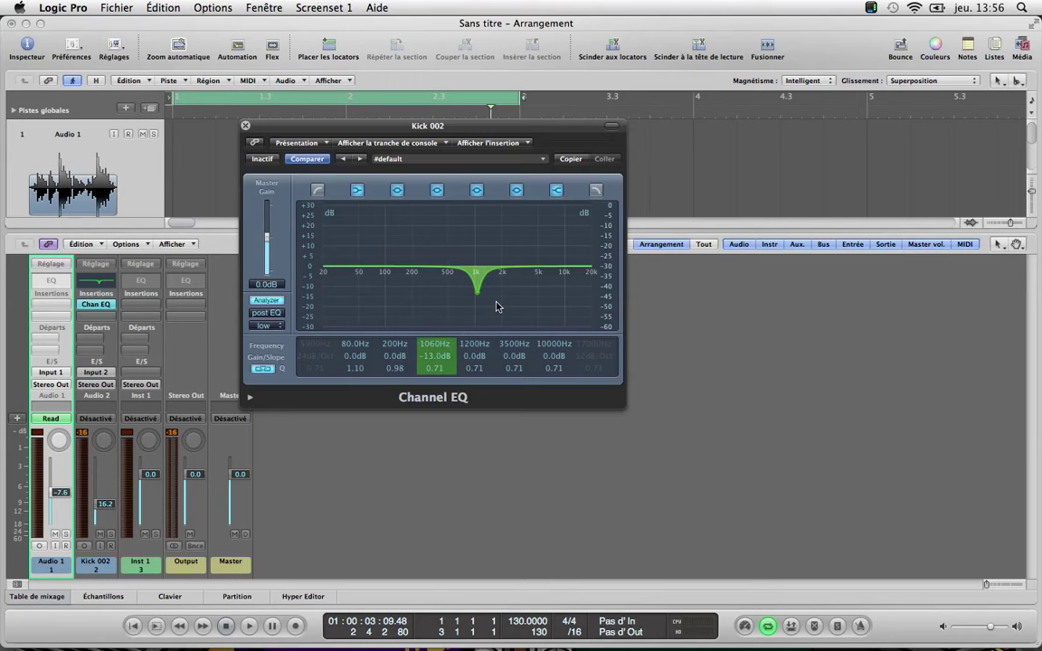
click(245, 128)
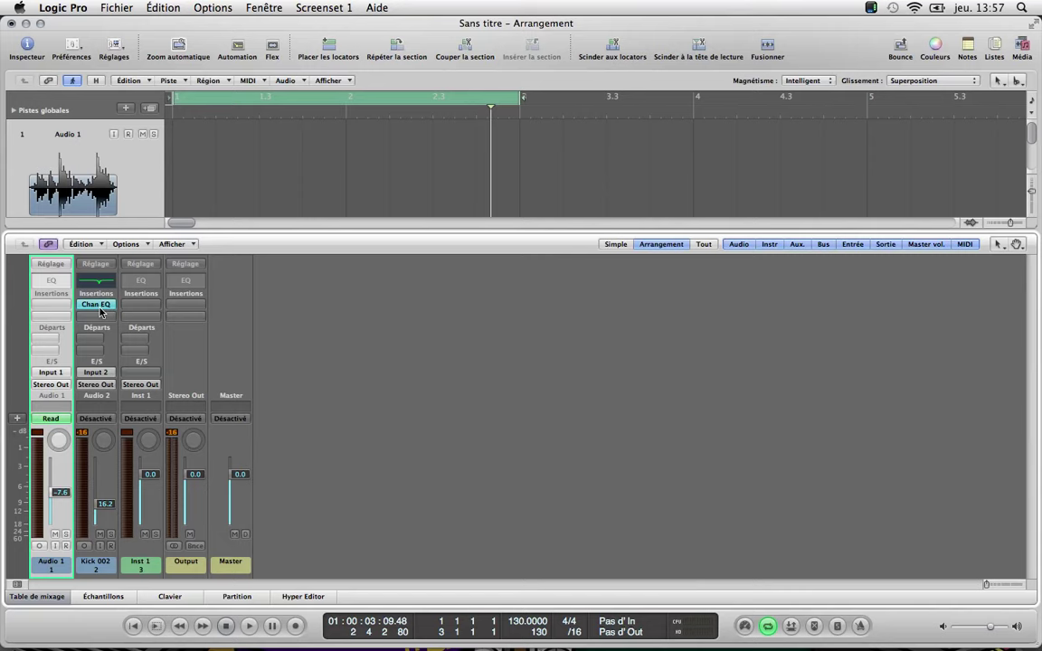
Step: Remove the Channel EQ from Kick 002 and browse the available insert effect categories, including Distortion
click(100, 312)
click(101, 323)
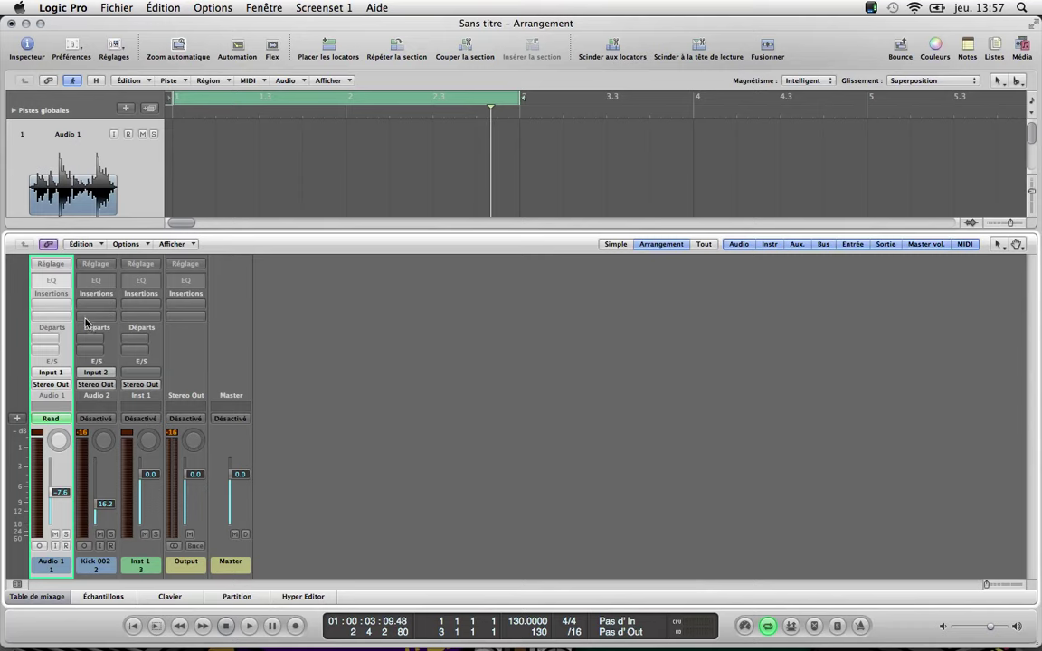
click(100, 317)
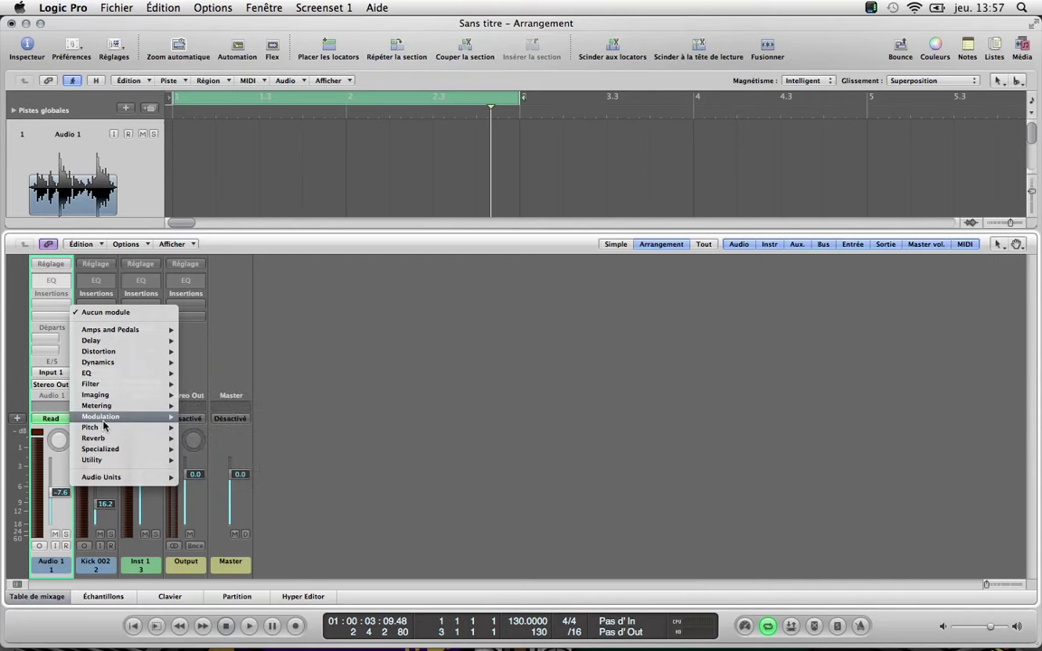
mouse_move(116, 479)
mouse_move(109, 447)
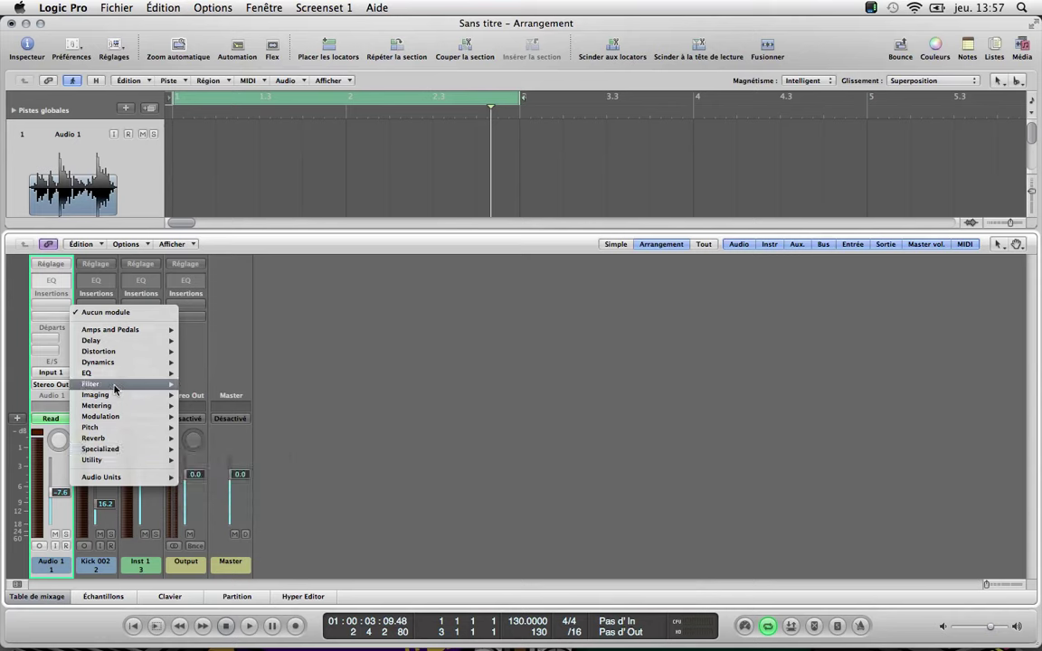
mouse_move(108, 362)
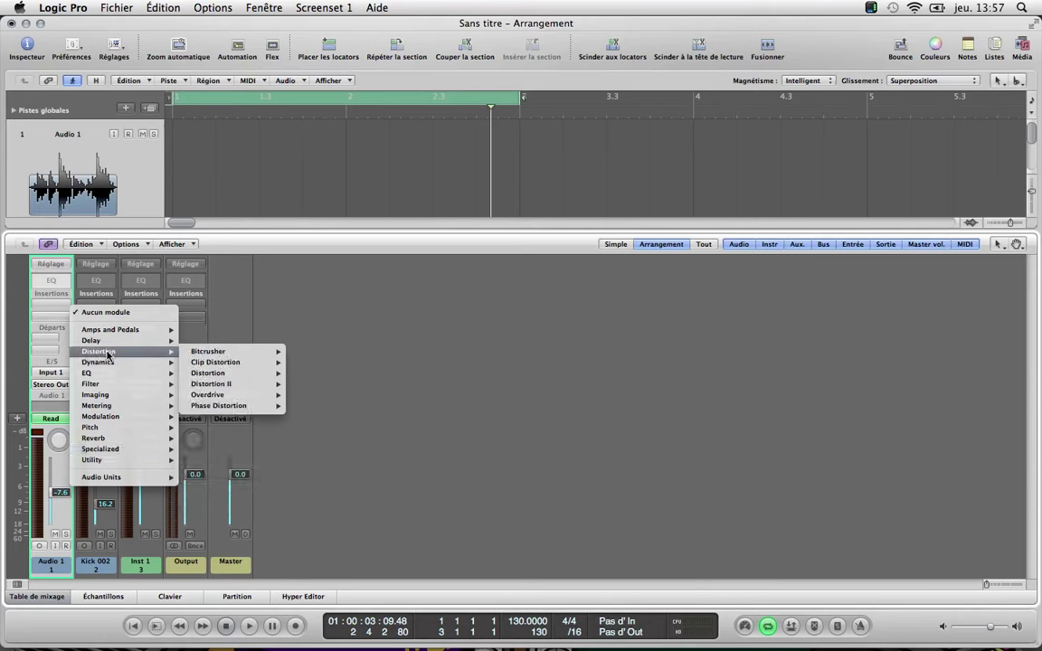
click(290, 304)
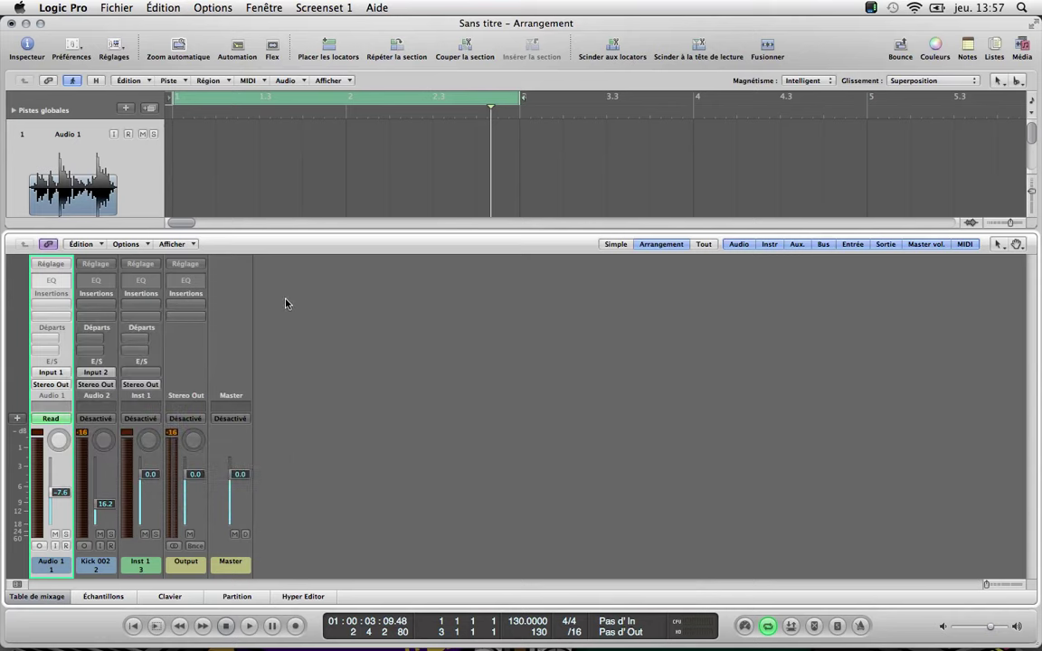
Step: Add a send to Bus 1 in Kick 002's first send slot
click(91, 341)
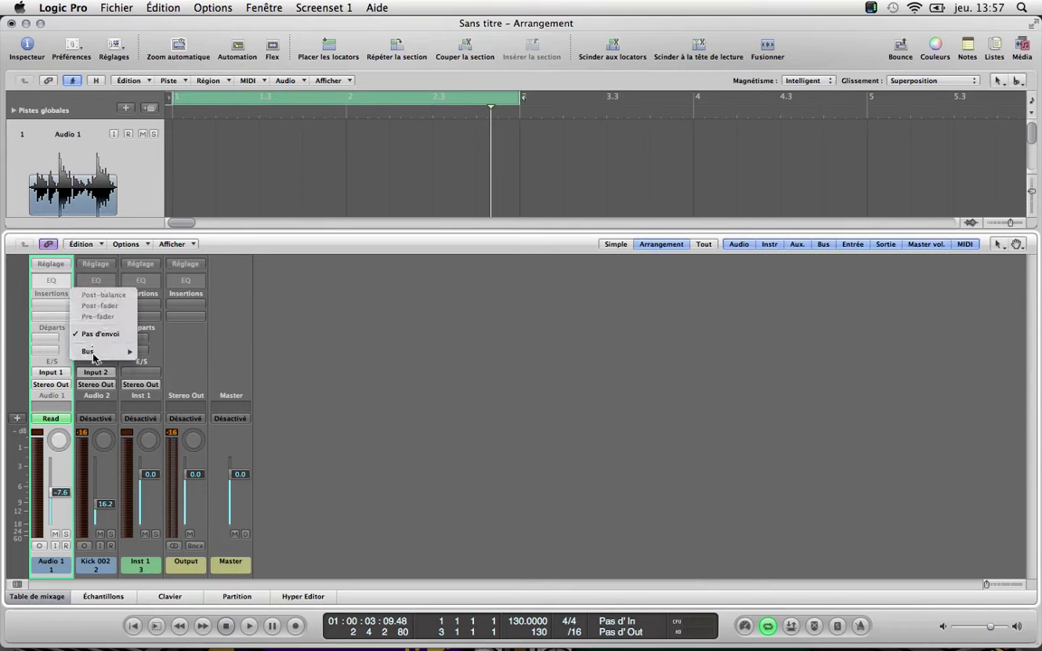
mouse_move(93, 354)
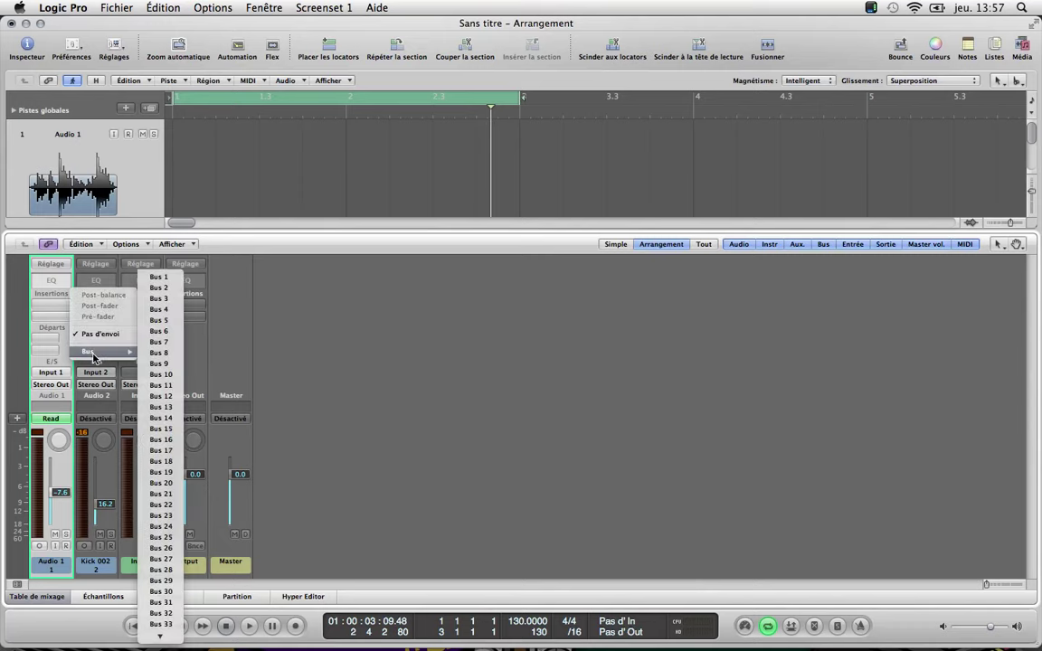
click(159, 277)
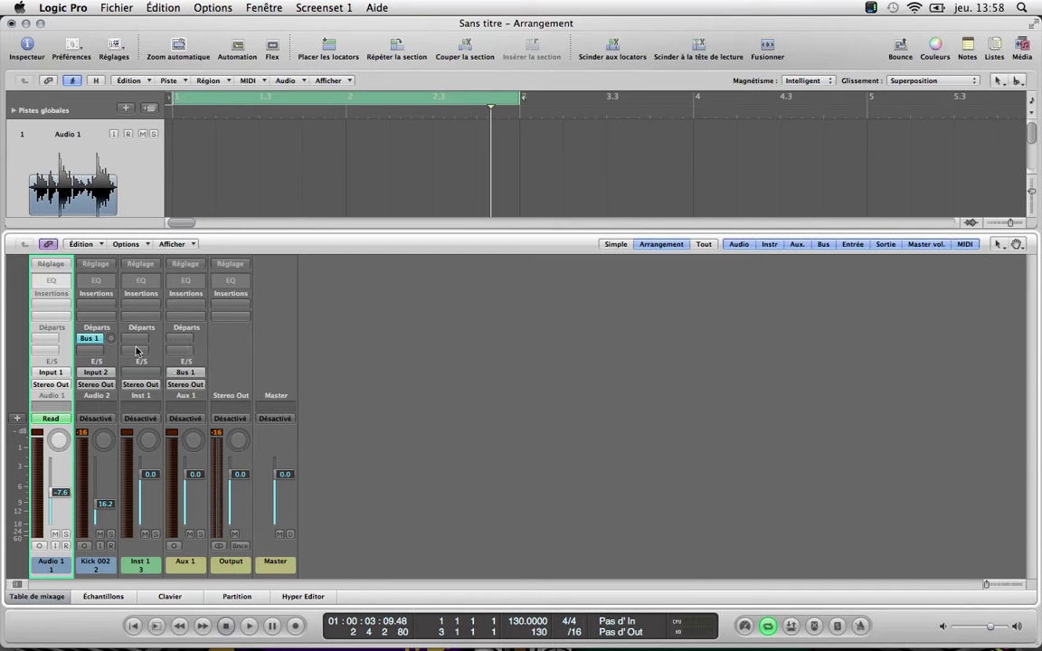
Step: Insert the mono AVerb reverb in an insert slot of Kick 002
click(91, 305)
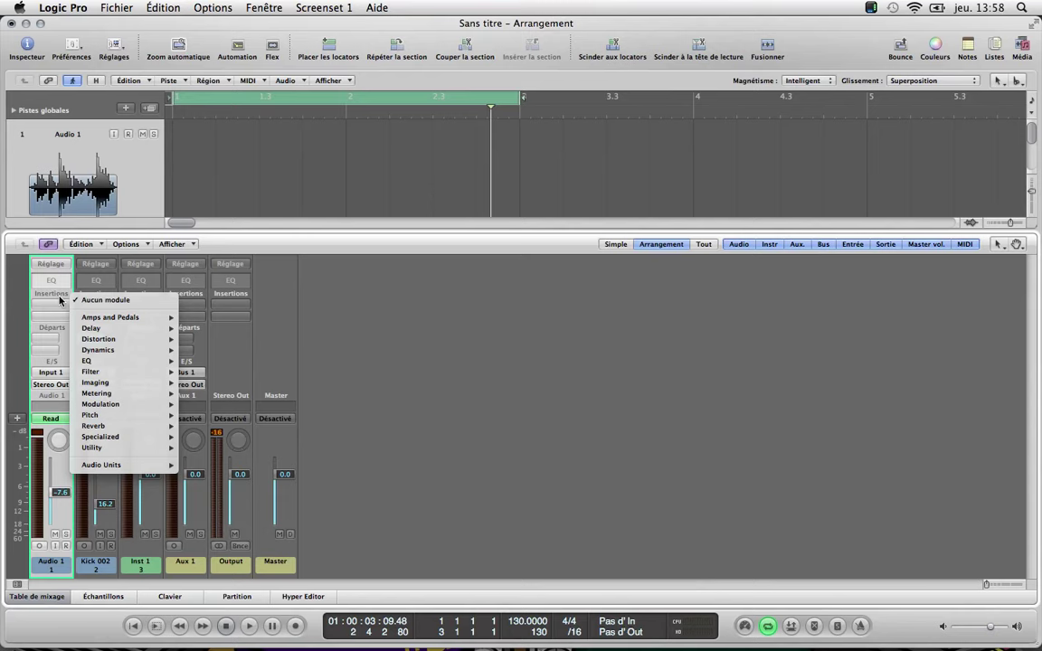
click(60, 301)
click(104, 317)
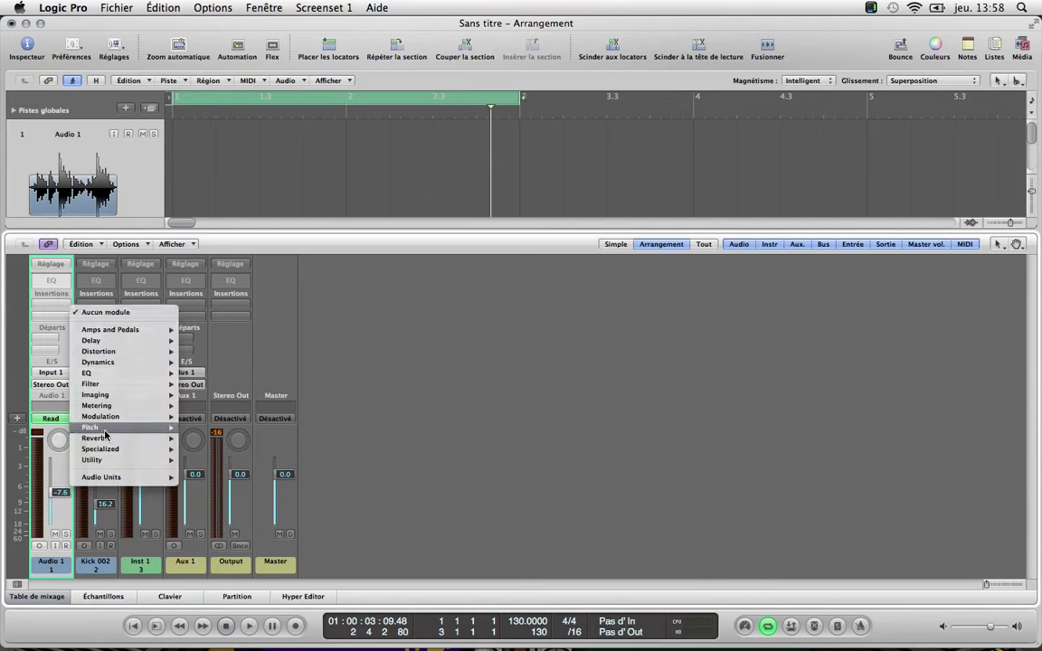
mouse_move(128, 440)
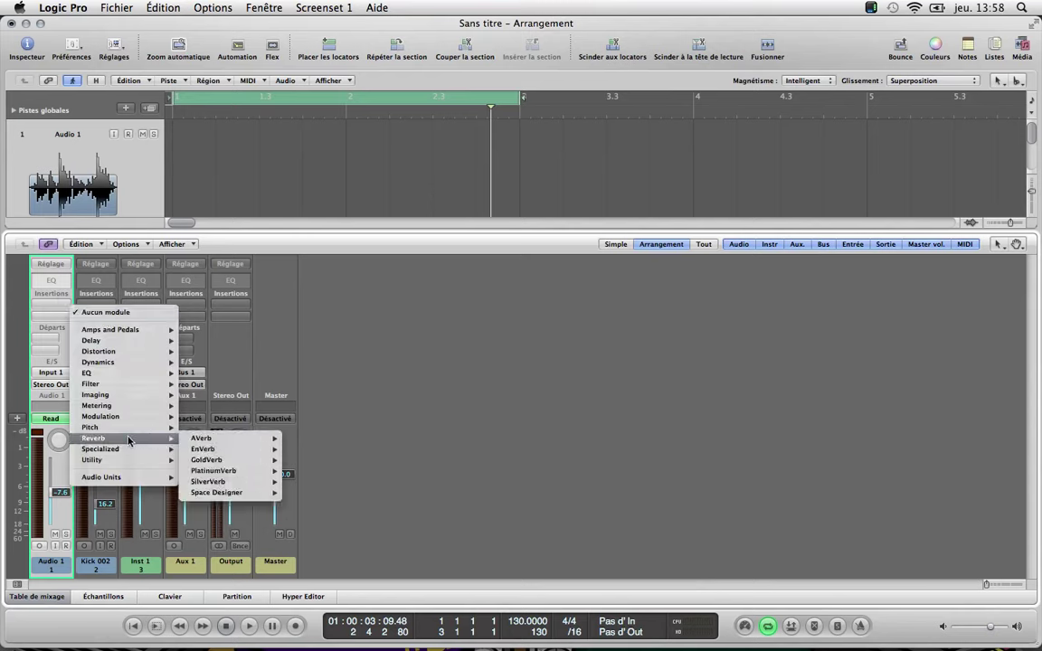
mouse_move(200, 442)
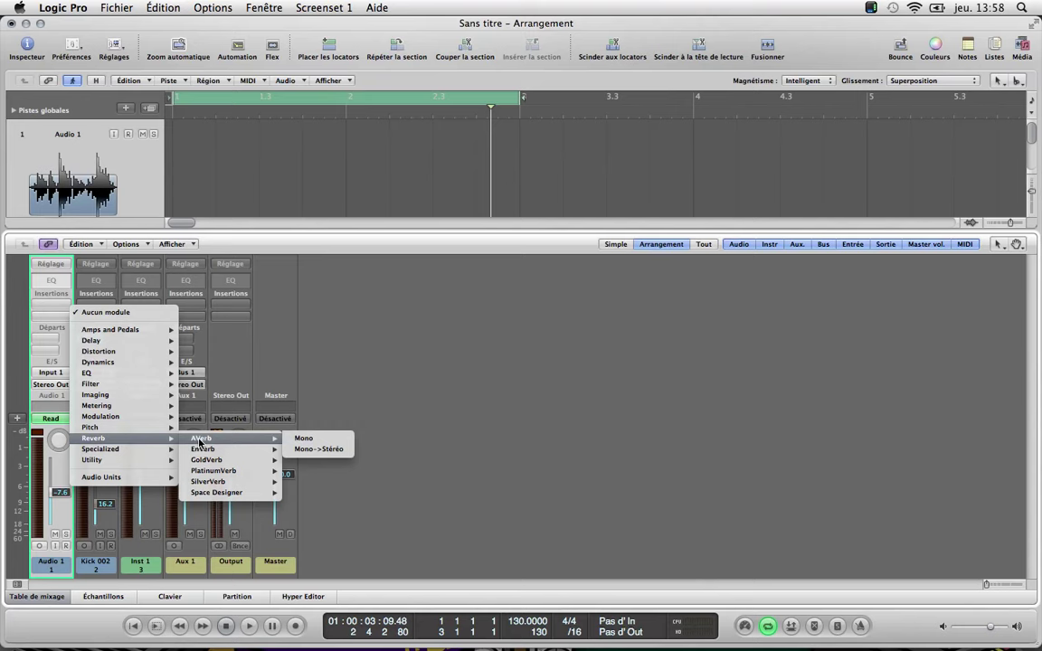
click(301, 438)
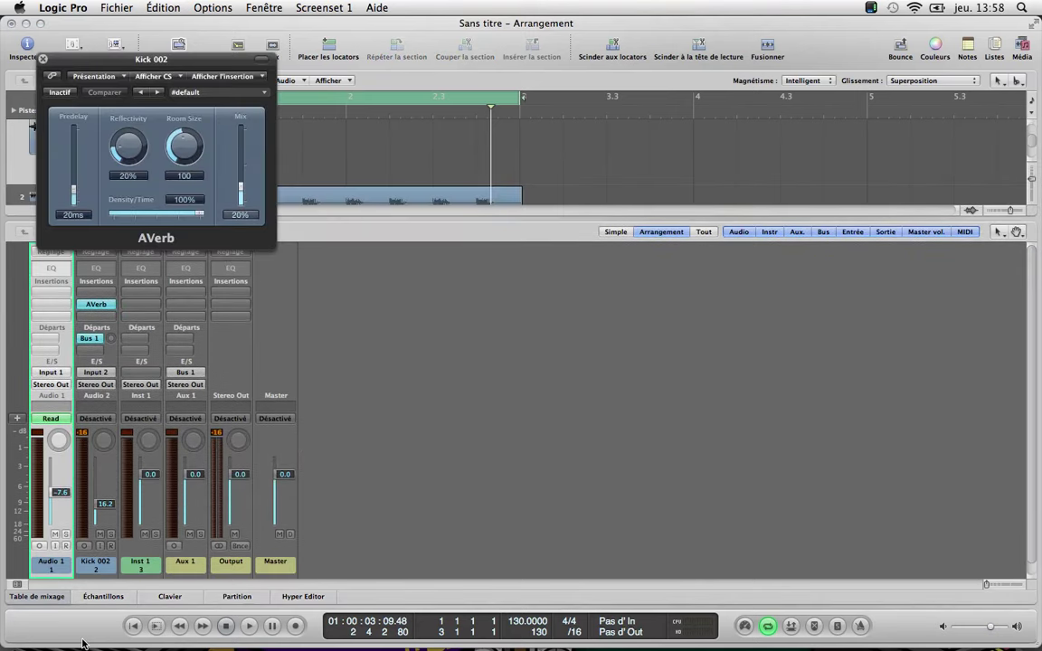
Step: Play the Kick 002 track with AVerb, raise its volume to about -3.7 dB, and close the AVerb window
click(93, 569)
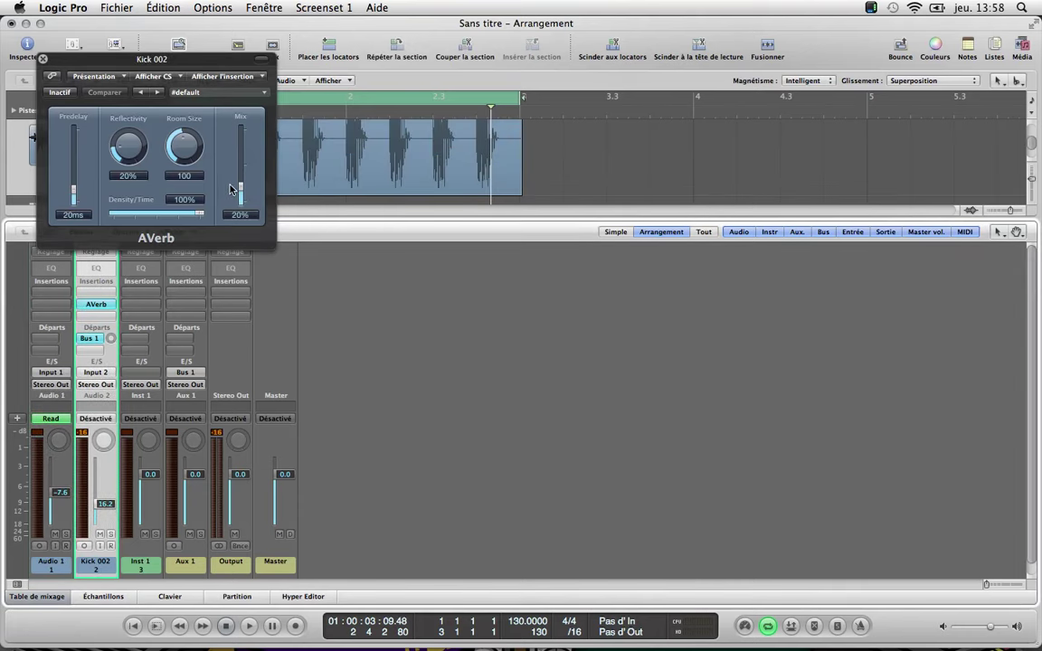
key(space)
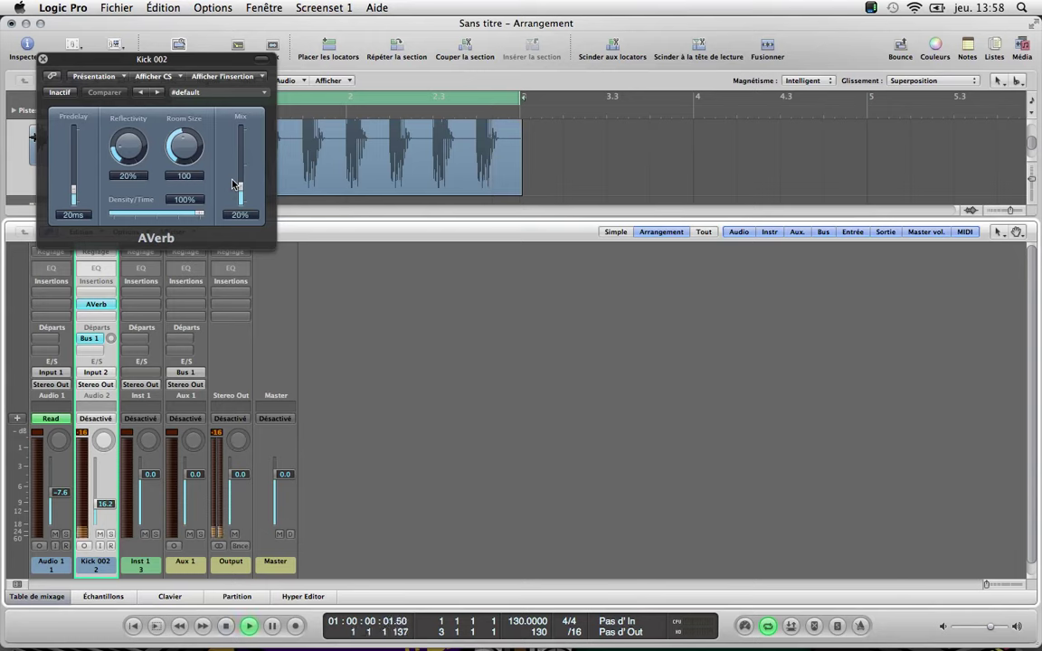
drag(109, 529, 107, 451)
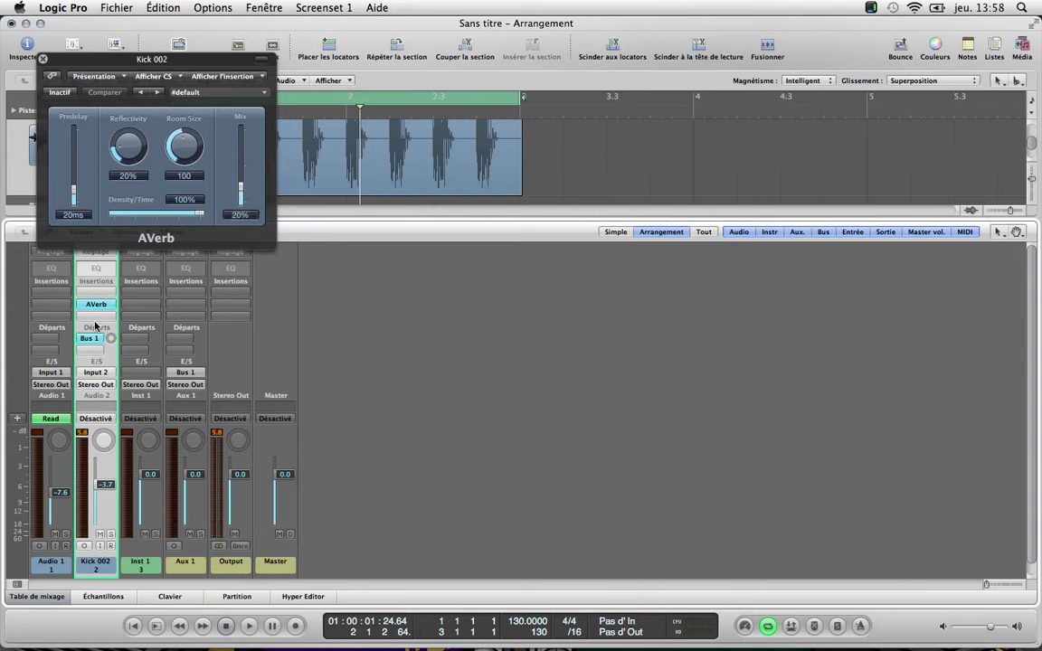
click(43, 59)
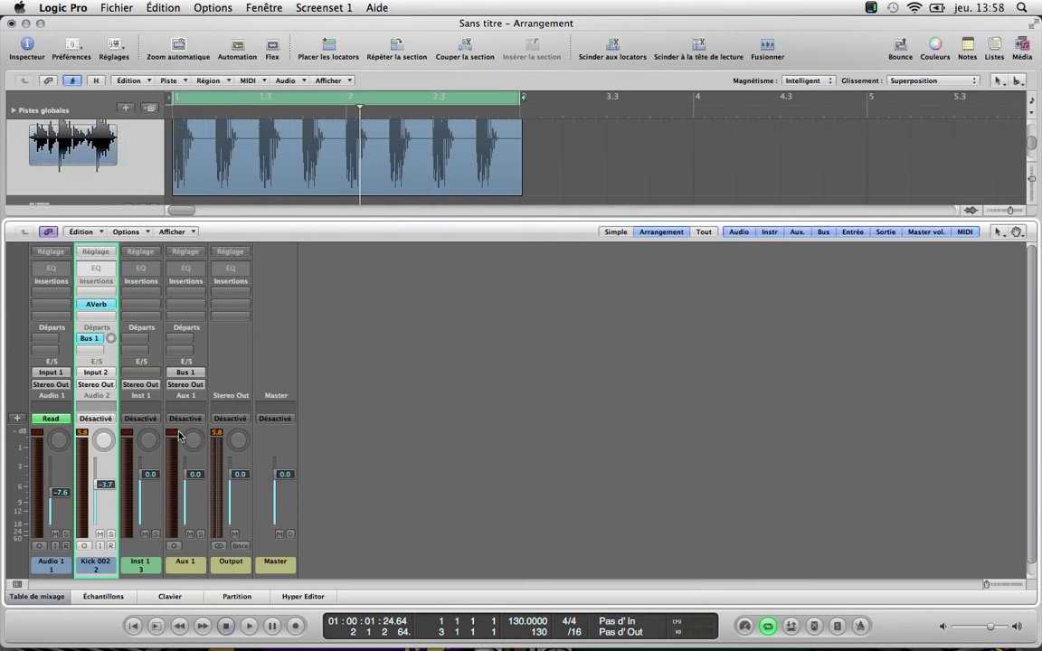
Step: Move the AVerb insert from Kick 002 to the Aux 1 channel strip
click(76, 297)
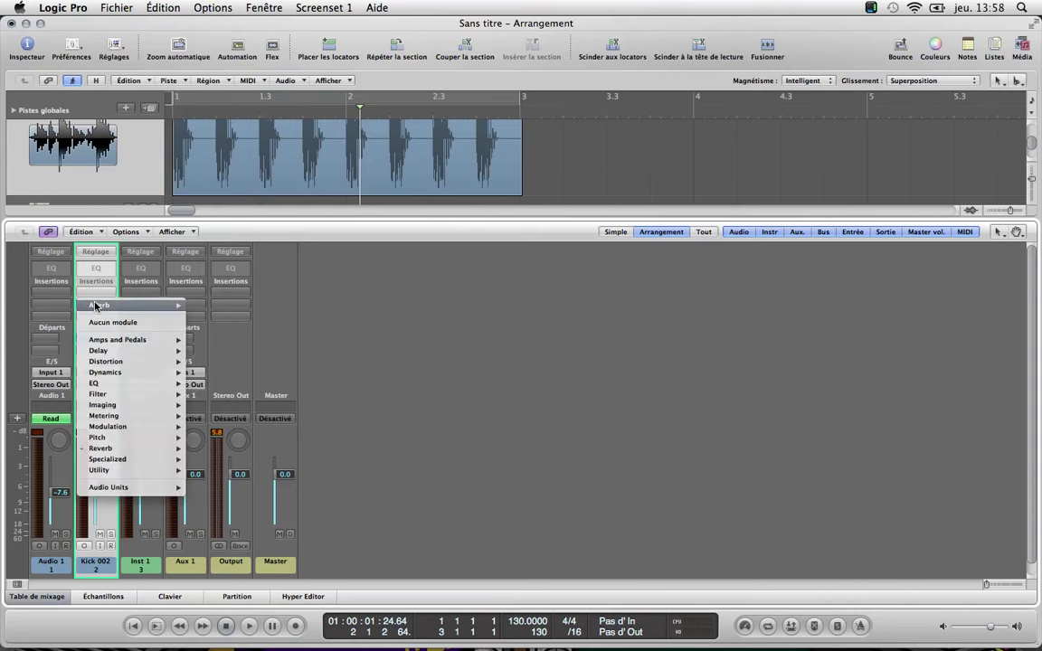
click(73, 294)
drag(90, 303, 184, 304)
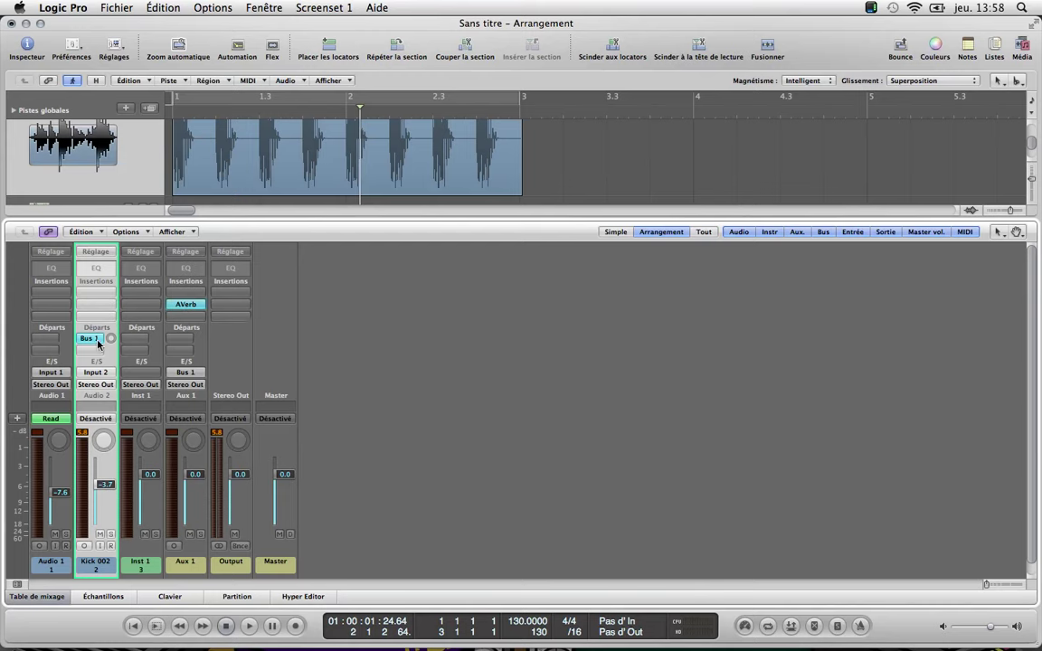
Step: Lower Kick 002's volume to about -18.5 dB and select the Aux 1 channel strip
drag(107, 484, 107, 547)
mouse_move(108, 340)
mouse_down()
mouse_move(77, 217)
mouse_move(110, 343)
mouse_up()
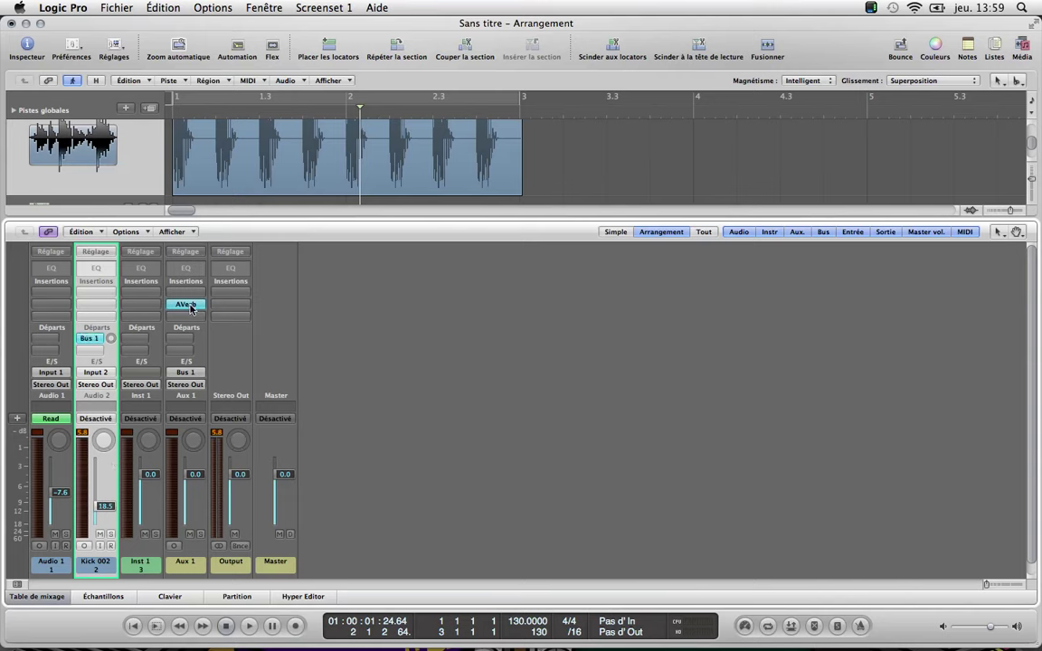
click(181, 511)
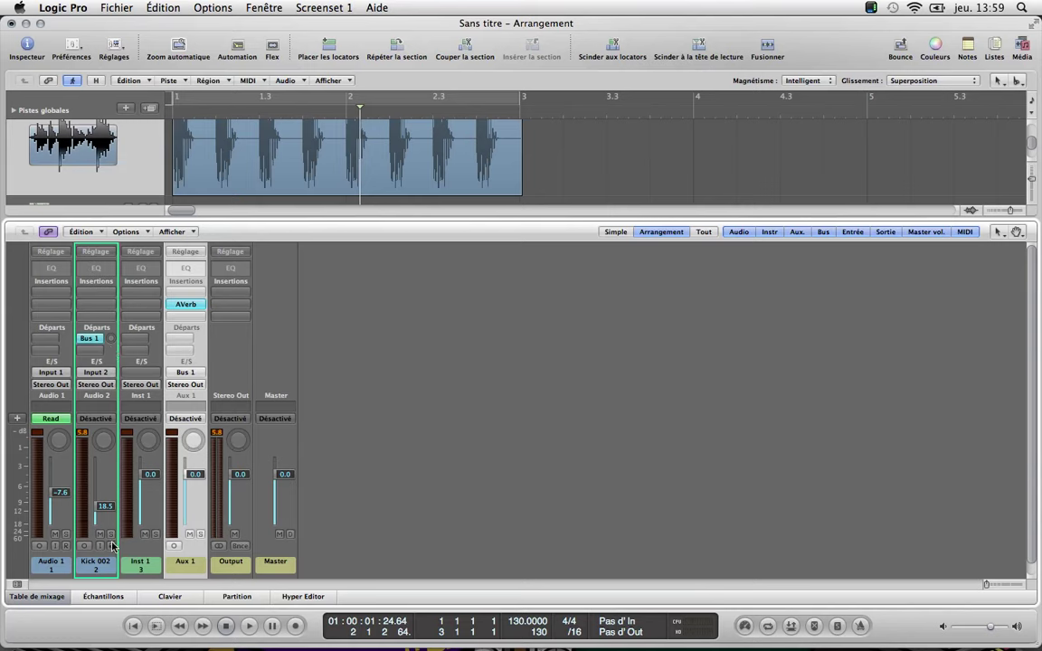
Step: Play the kick with cycle mode on and raise Kick 002's volume to about -8.2 dB
key(space)
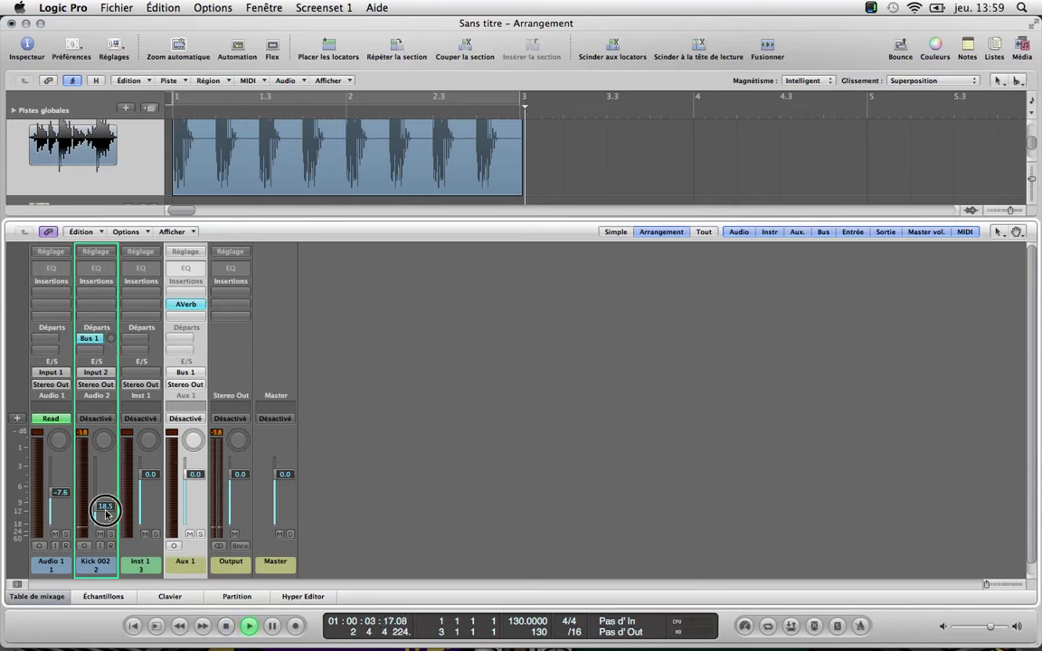
drag(106, 512, 106, 476)
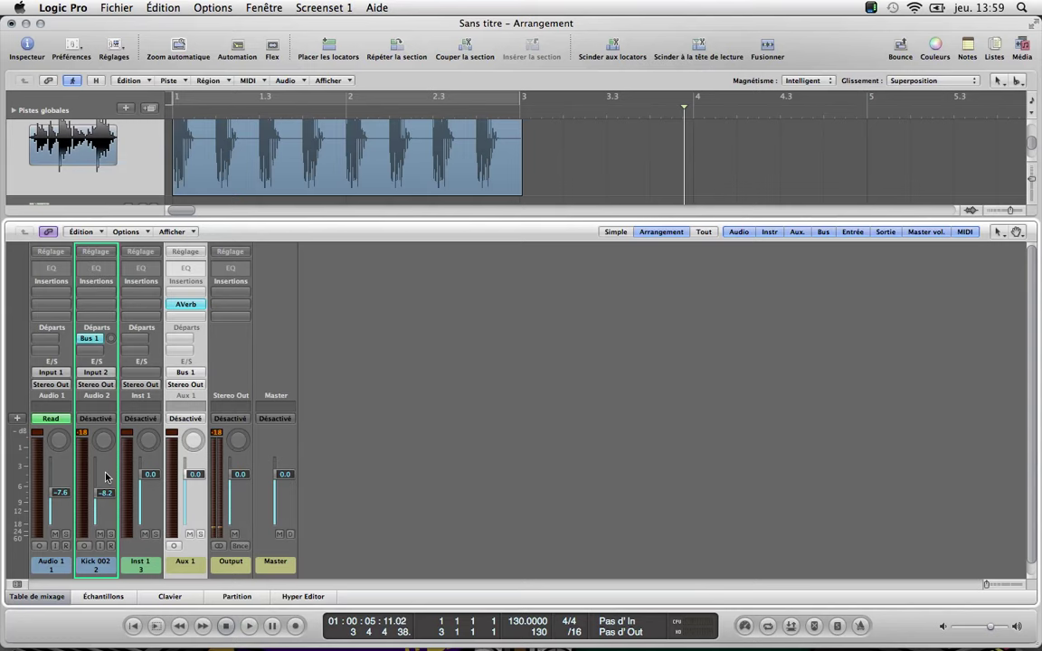
key(c)
Step: Raise Kick 002's Bus 1 send to about +0.2 dB and its volume to about -3.8 dB
click(111, 339)
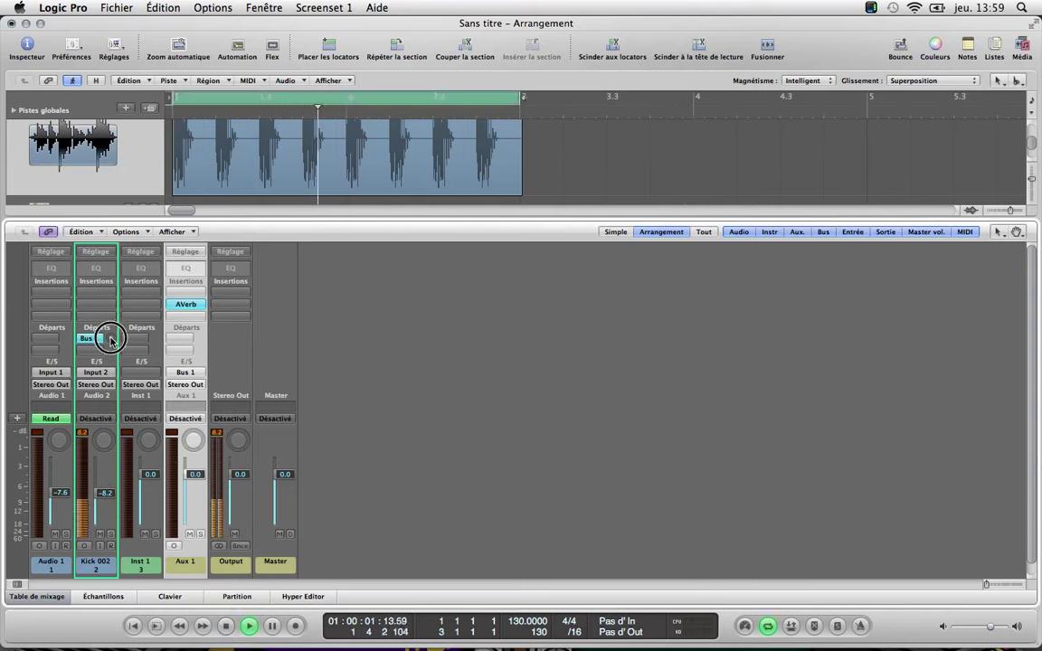
drag(111, 339, 95, 271)
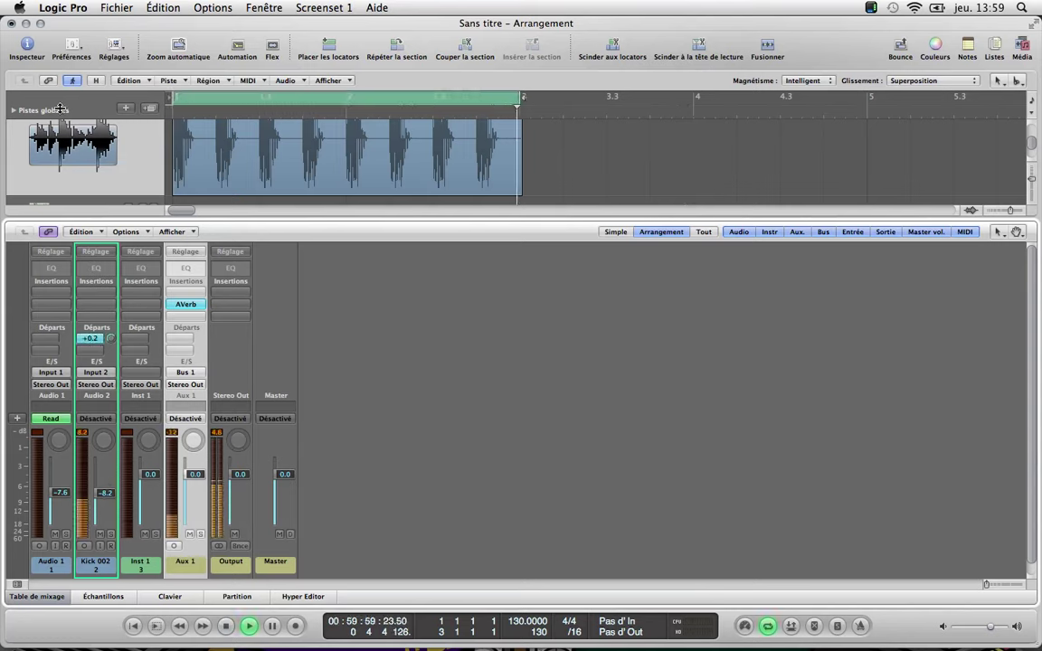
drag(99, 492, 99, 467)
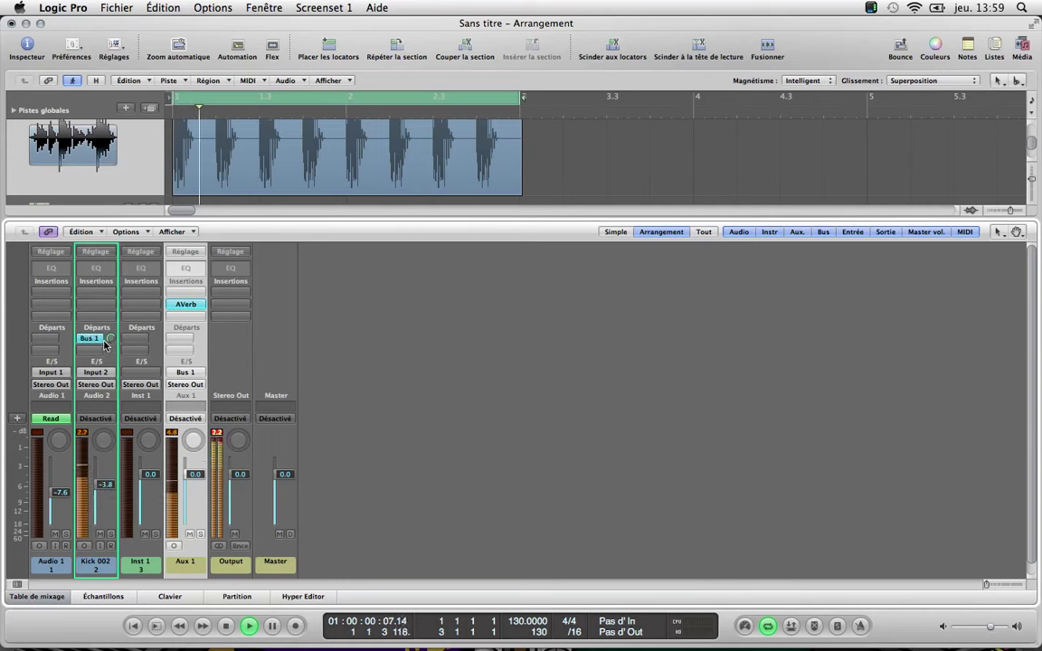
Step: Turn down Kick 002's Bus 1 send level and check the send's pre-fader and post-fader options
drag(102, 342, 152, 505)
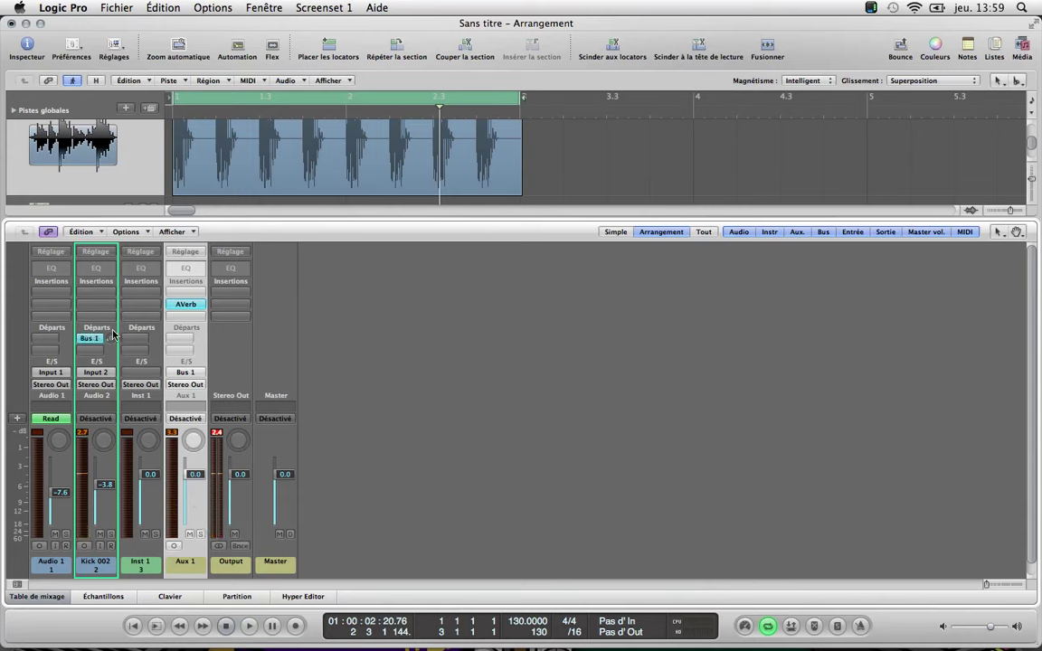
drag(112, 341, 128, 387)
click(90, 339)
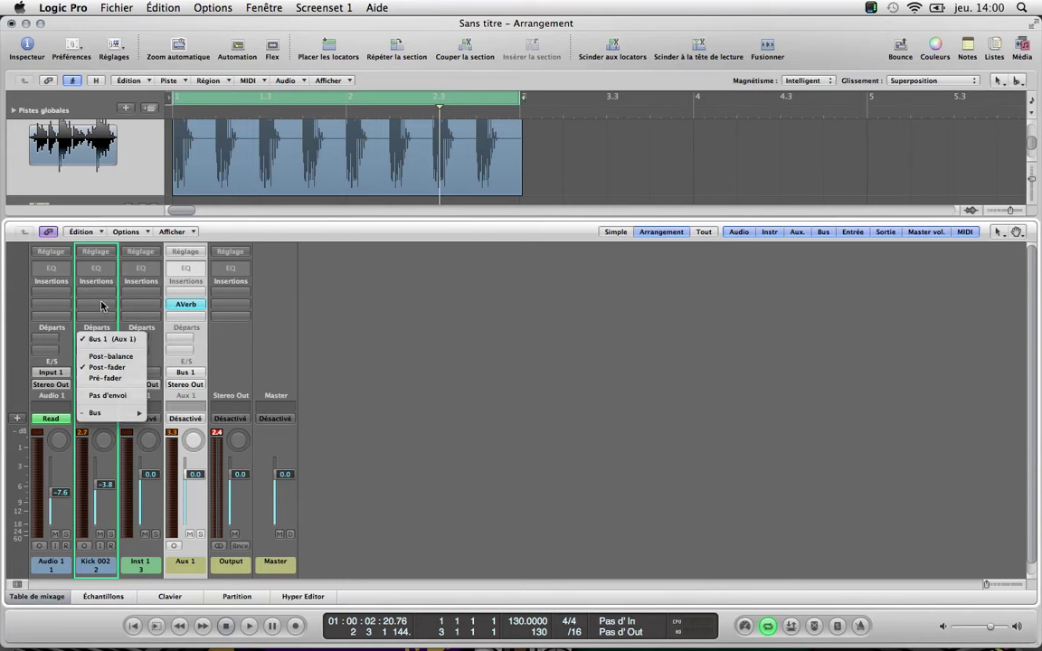
click(106, 333)
Step: Raise Kick 002's volume to about +0.2 dB and its Bus 1 send level, and play the loop while lowering the volume to about -3.0 dB
drag(103, 488, 92, 462)
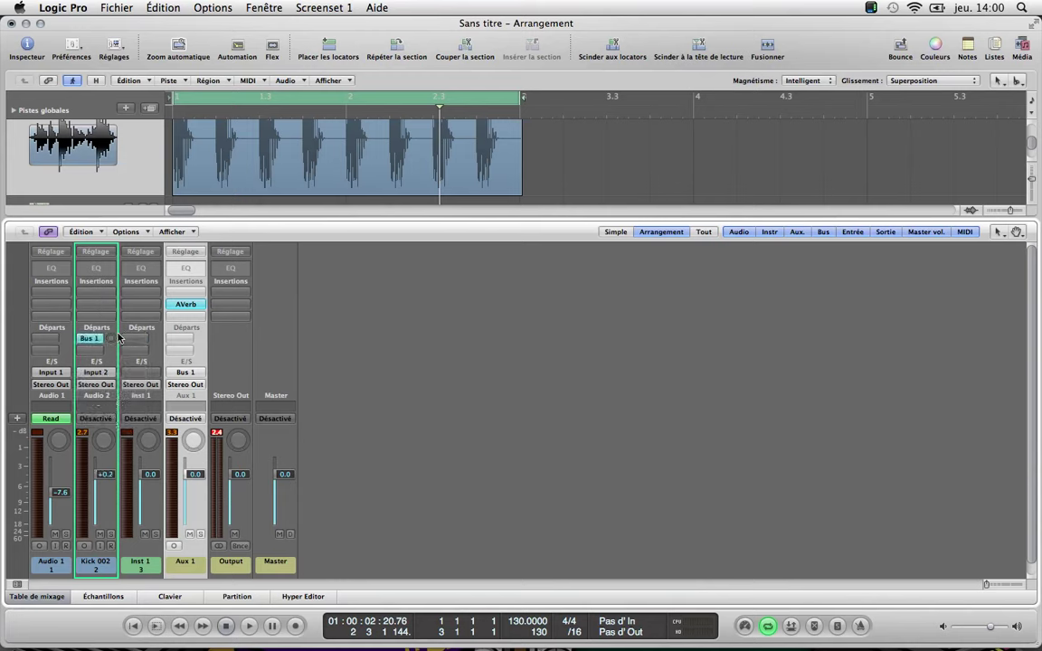
drag(112, 339, 167, 95)
key(space)
drag(105, 452, 103, 499)
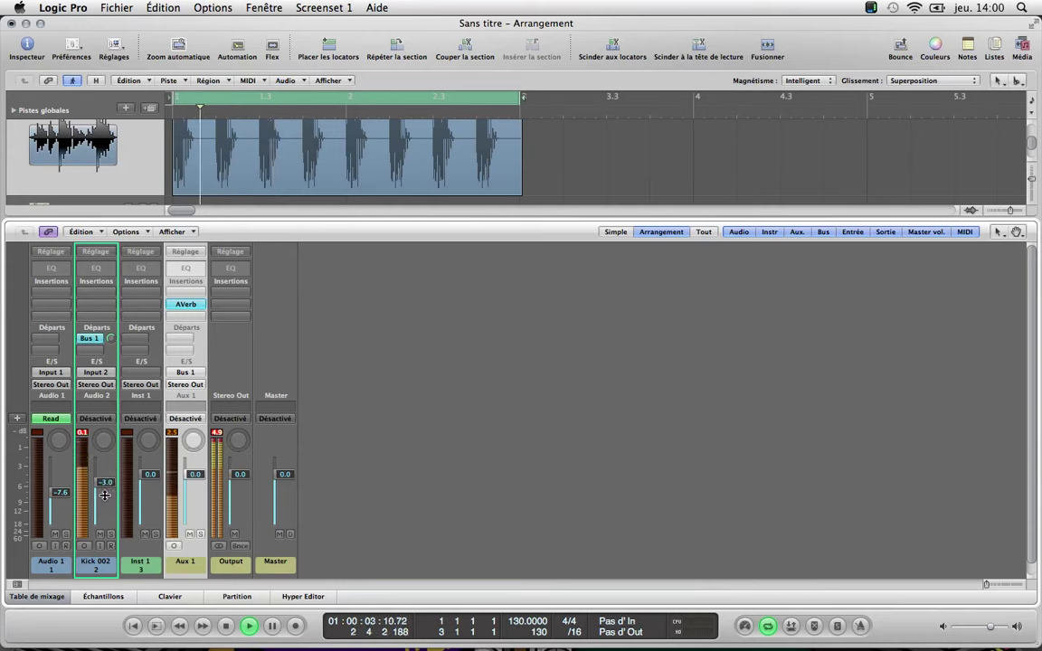
Step: Switch Kick 002's Bus 1 send to pre-fader and raise the track's volume to about +0.4 dB while the loop plays
click(94, 339)
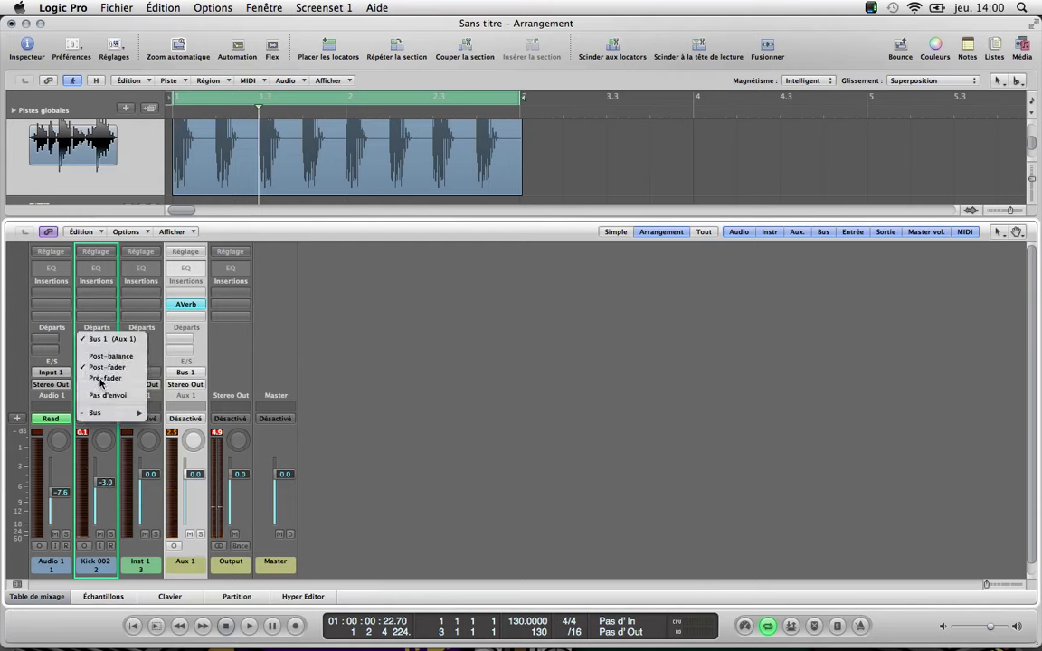
click(101, 380)
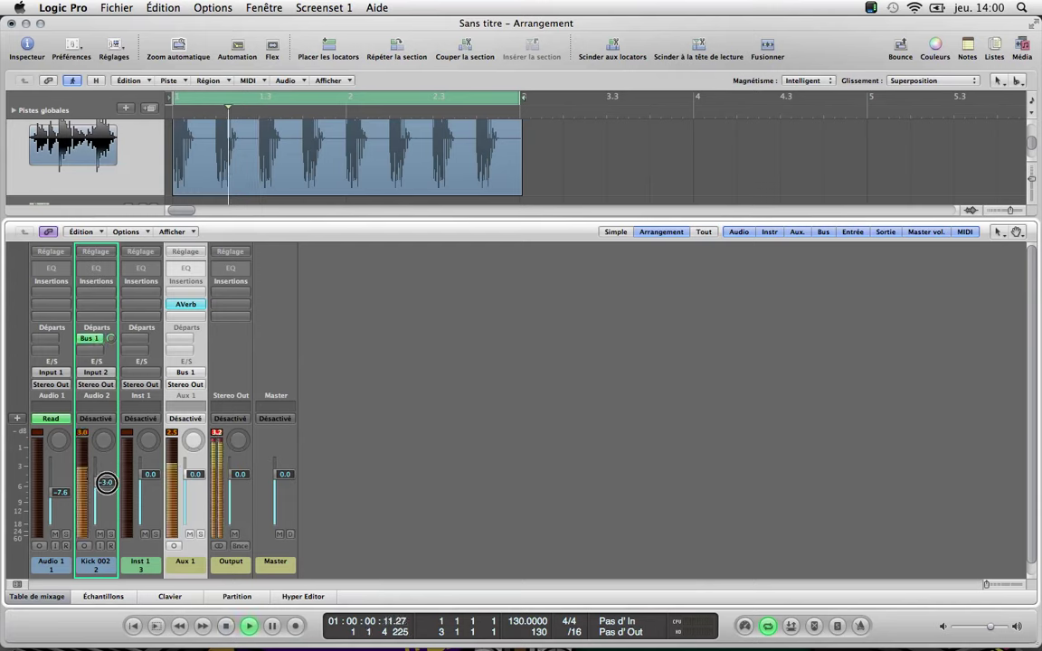
mouse_move(102, 482)
mouse_down()
mouse_move(103, 592)
mouse_move(109, 469)
mouse_up()
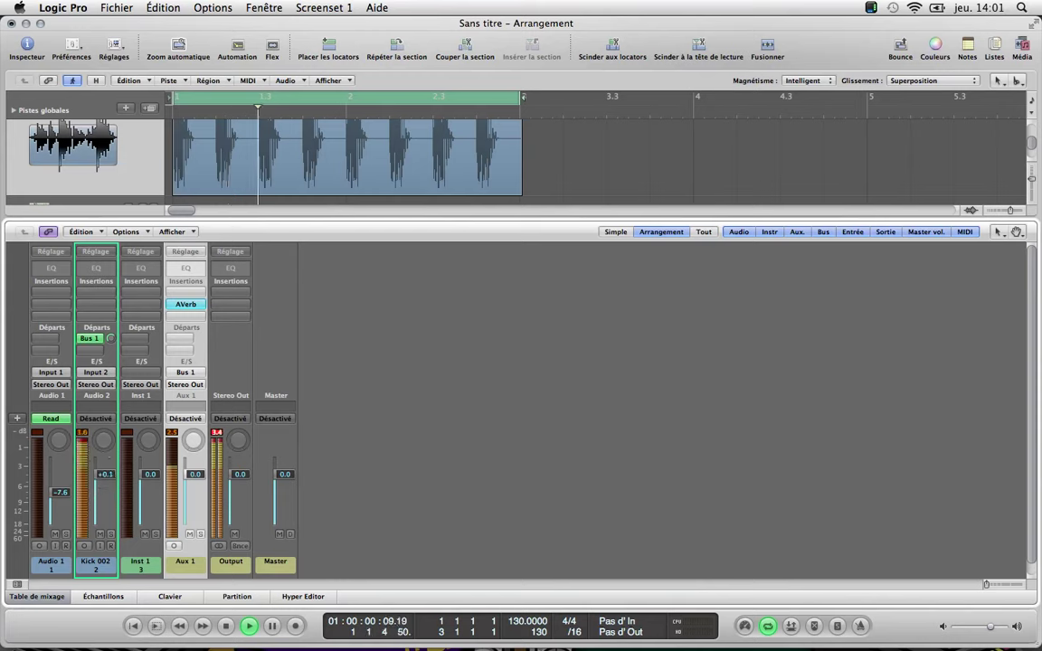
key(space)
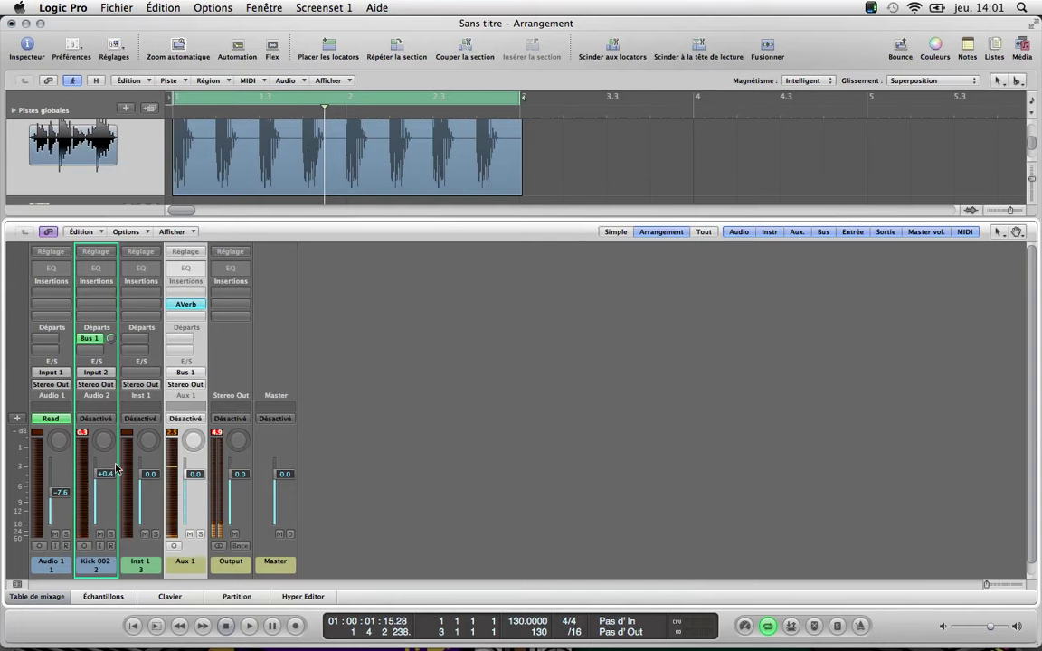
Step: Raise Kick 002's volume to about +2.1 dB, resetting its peak indicator, and remove its Bus 1 send
mouse_move(102, 471)
mouse_down()
mouse_move(97, 556)
mouse_move(69, 609)
mouse_move(91, 462)
mouse_up()
click(82, 434)
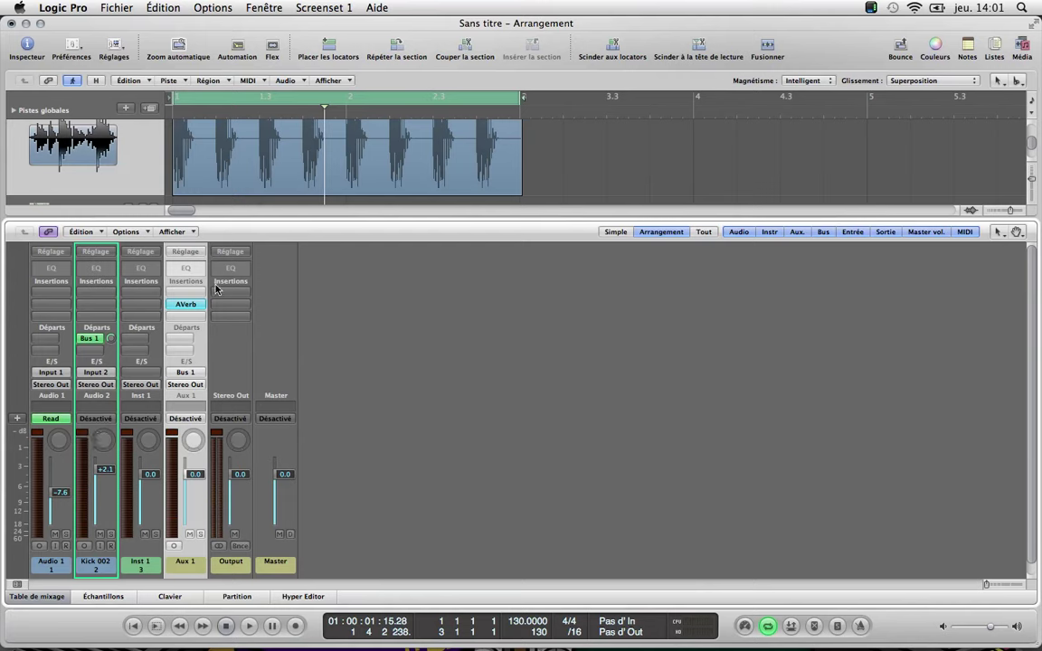
click(90, 338)
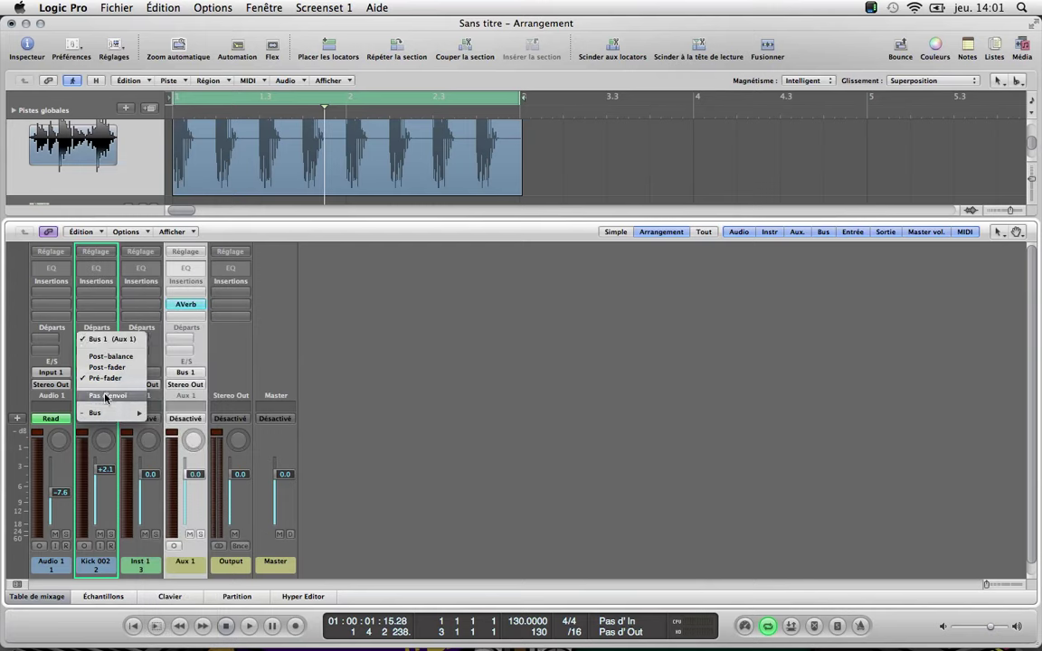
click(105, 397)
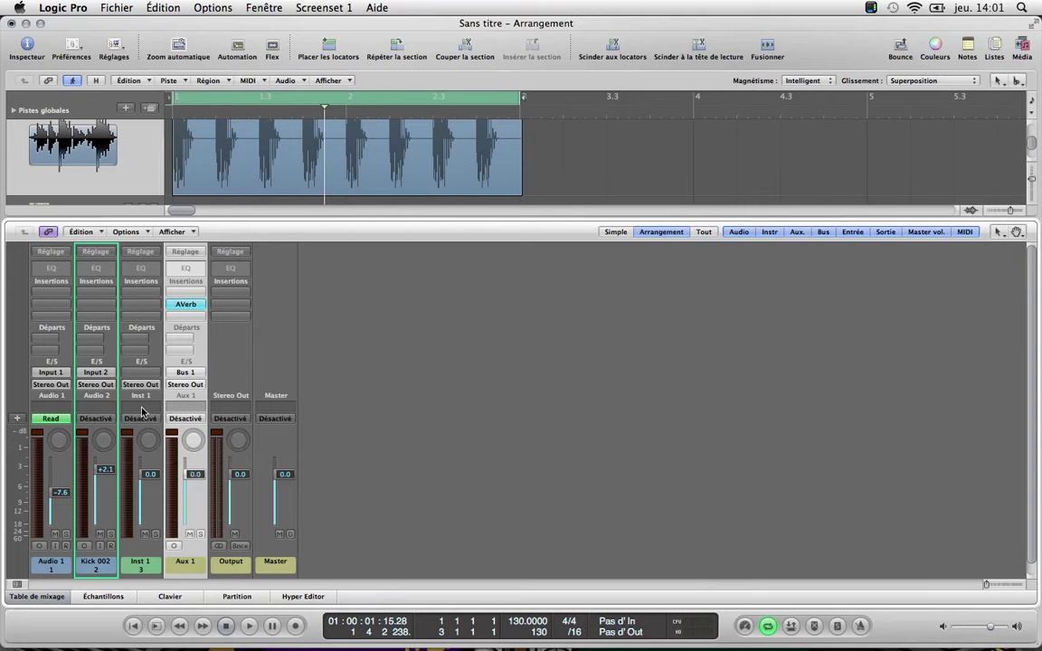
Step: Select the Inst 1 channel strip and view the input source options of Kick 002 for comparison
click(142, 560)
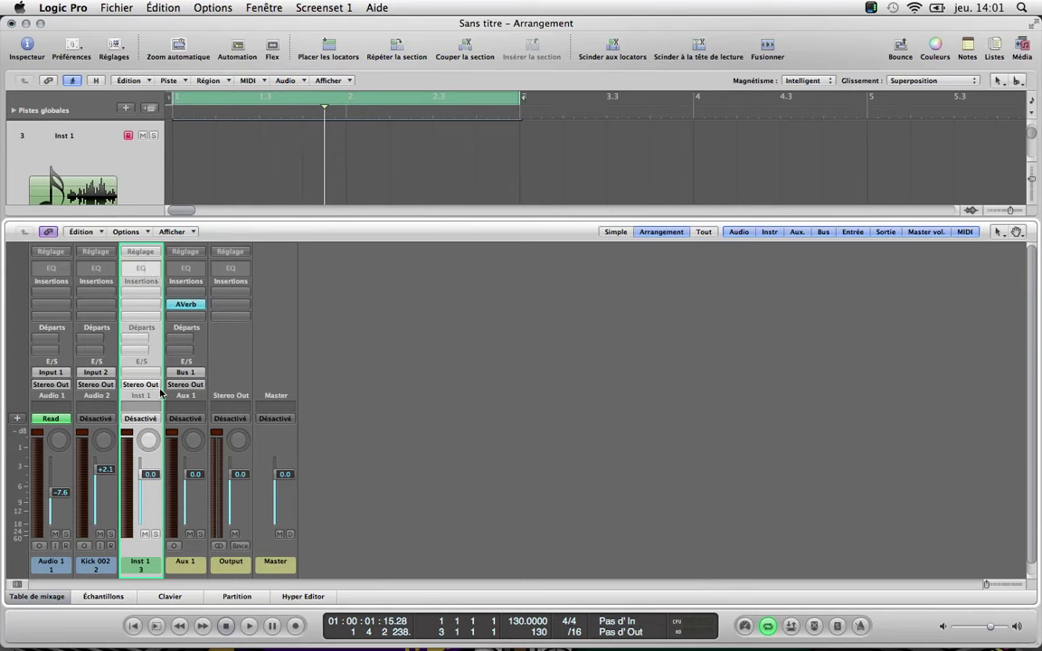
click(102, 372)
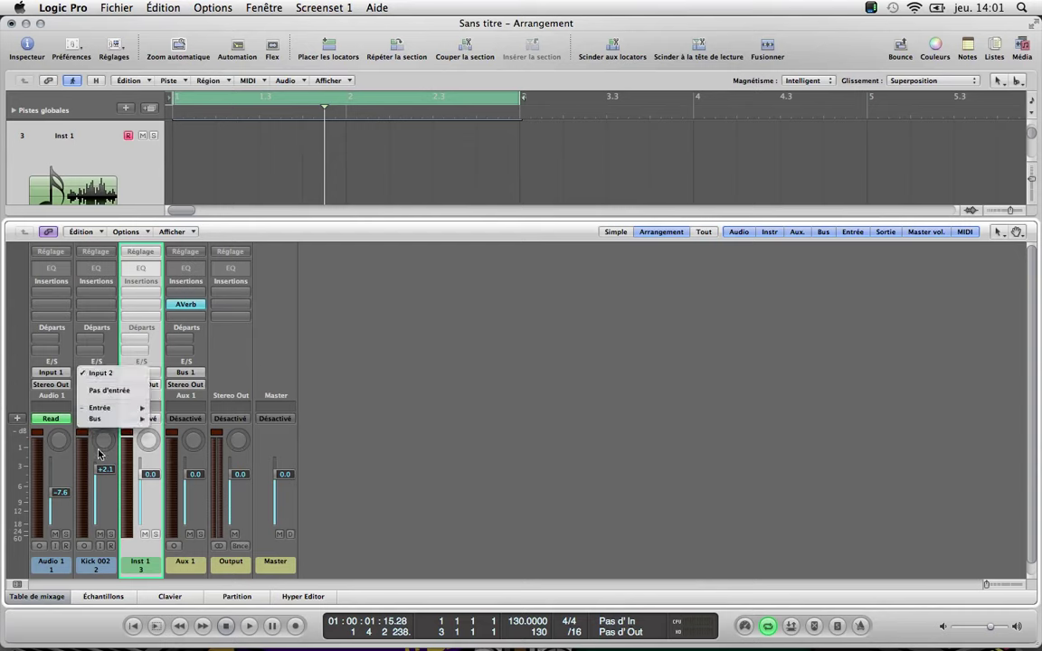
click(141, 373)
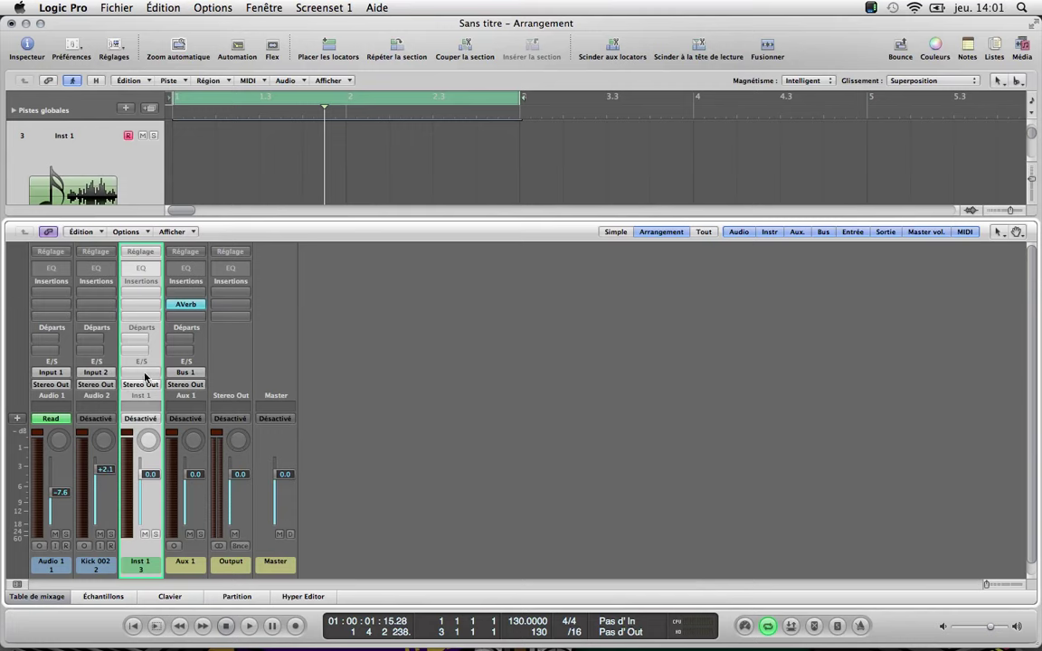
Step: Look through the instruments available for Inst 1 and insert the mono External Instrument
click(141, 373)
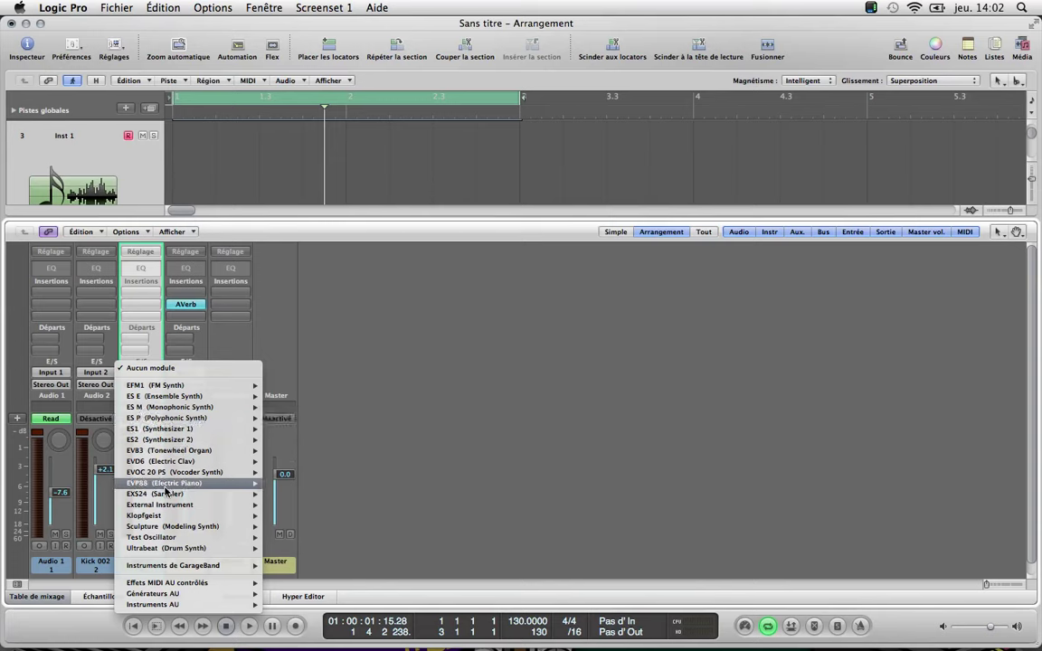
mouse_move(168, 517)
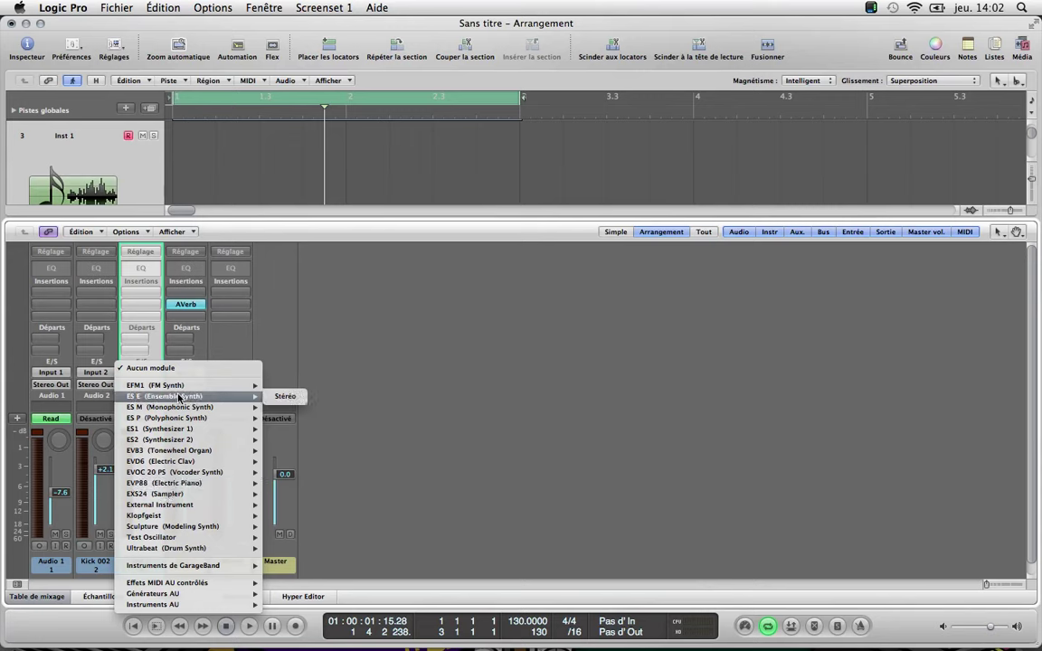
mouse_move(178, 423)
mouse_move(179, 448)
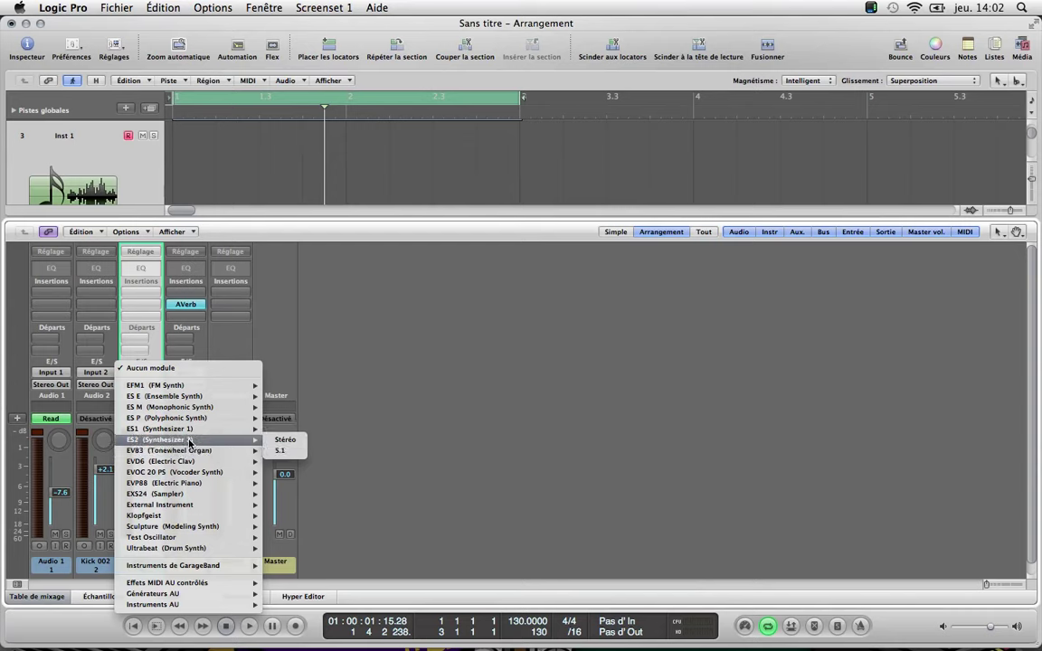
mouse_move(190, 462)
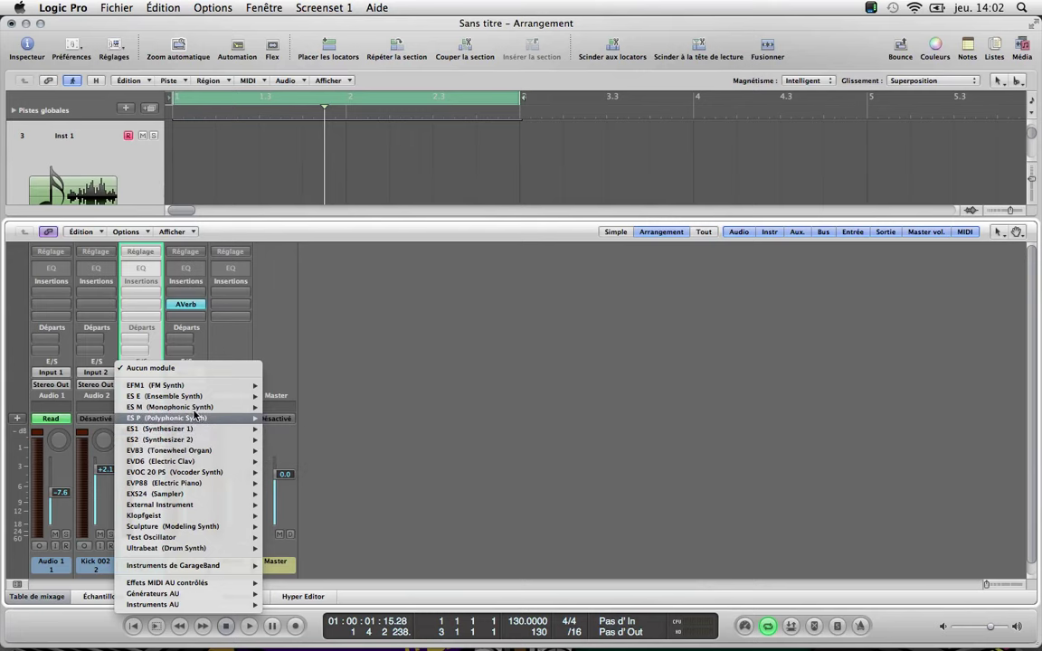
mouse_move(192, 408)
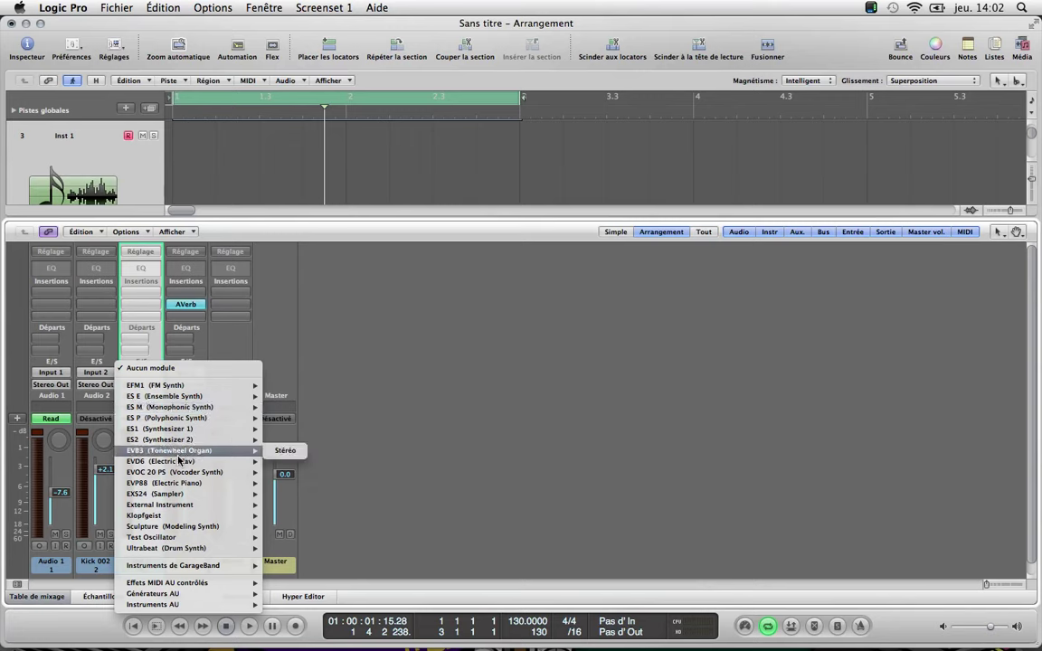
mouse_move(152, 500)
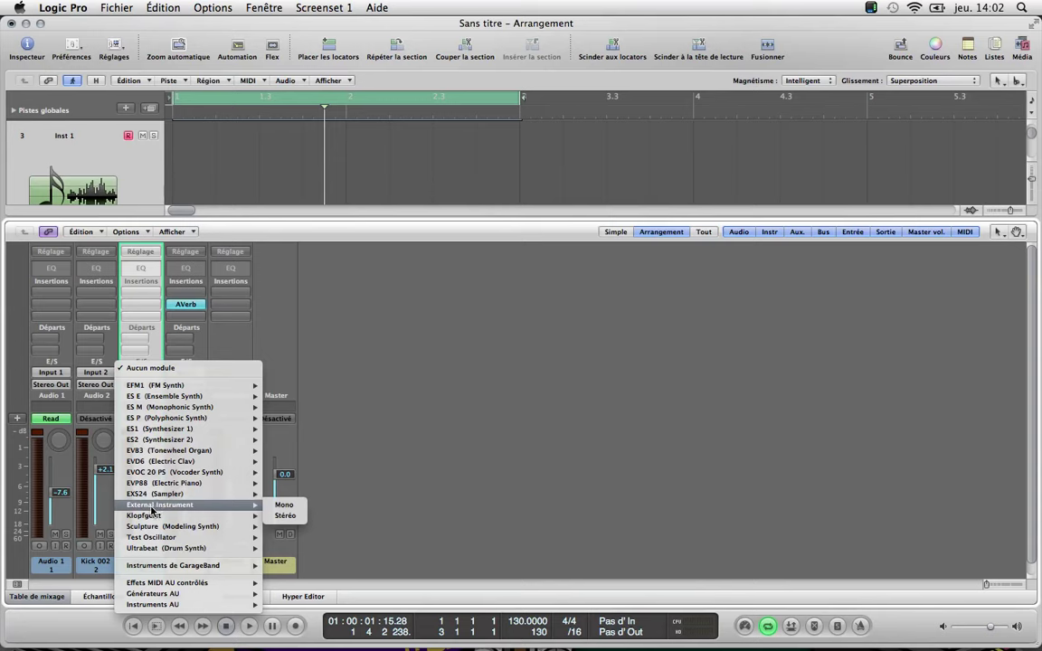
click(282, 504)
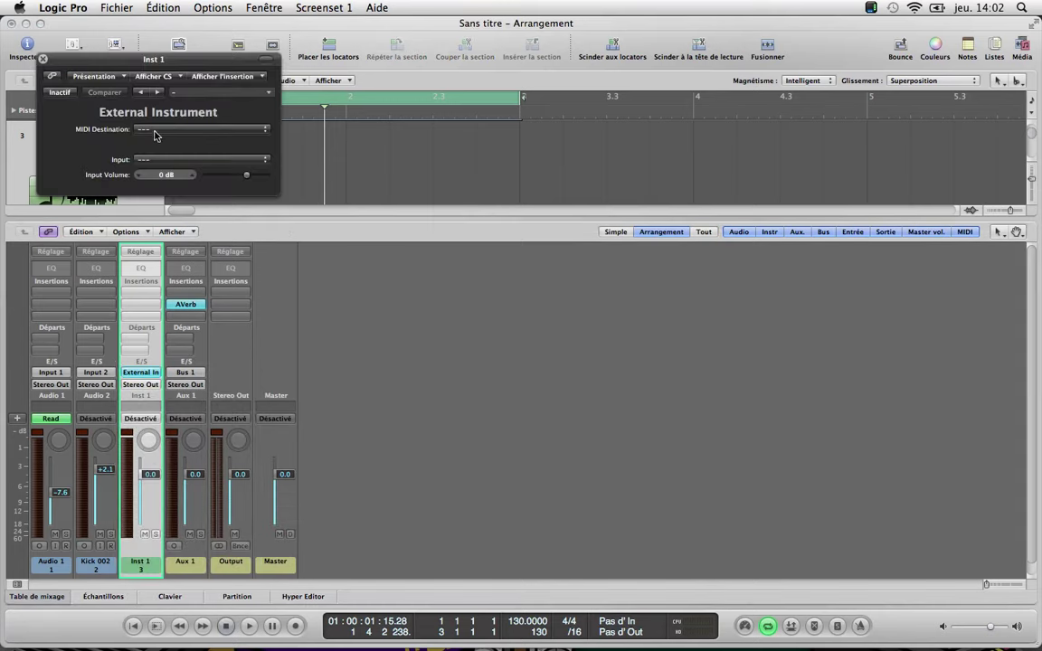
Step: Check the External Instrument's MIDI destination and input options and close its window
click(155, 131)
click(152, 160)
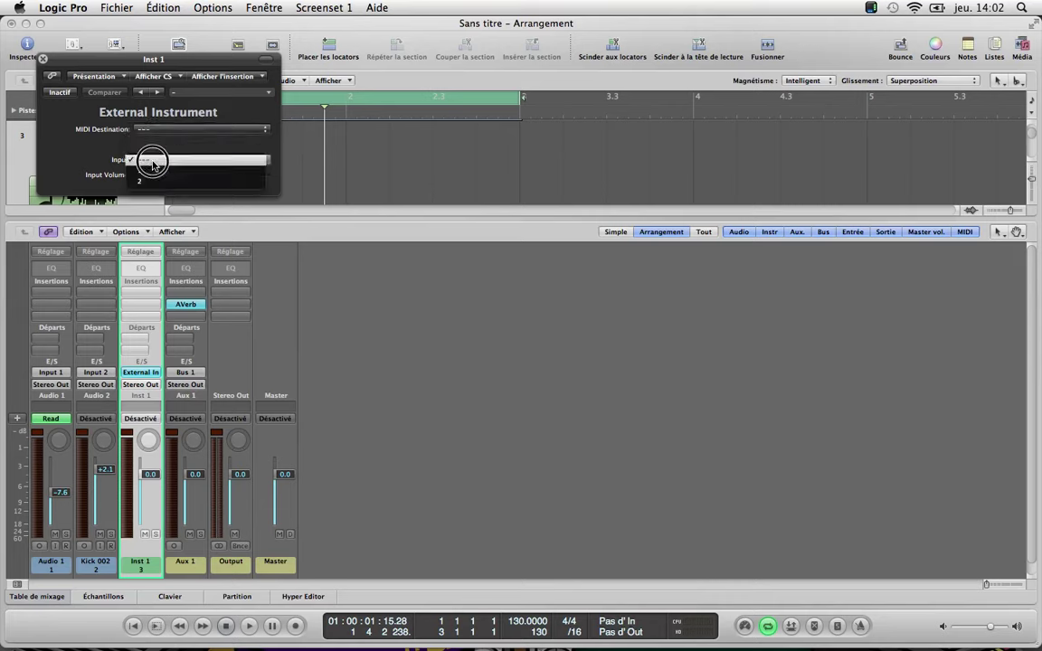
click(153, 161)
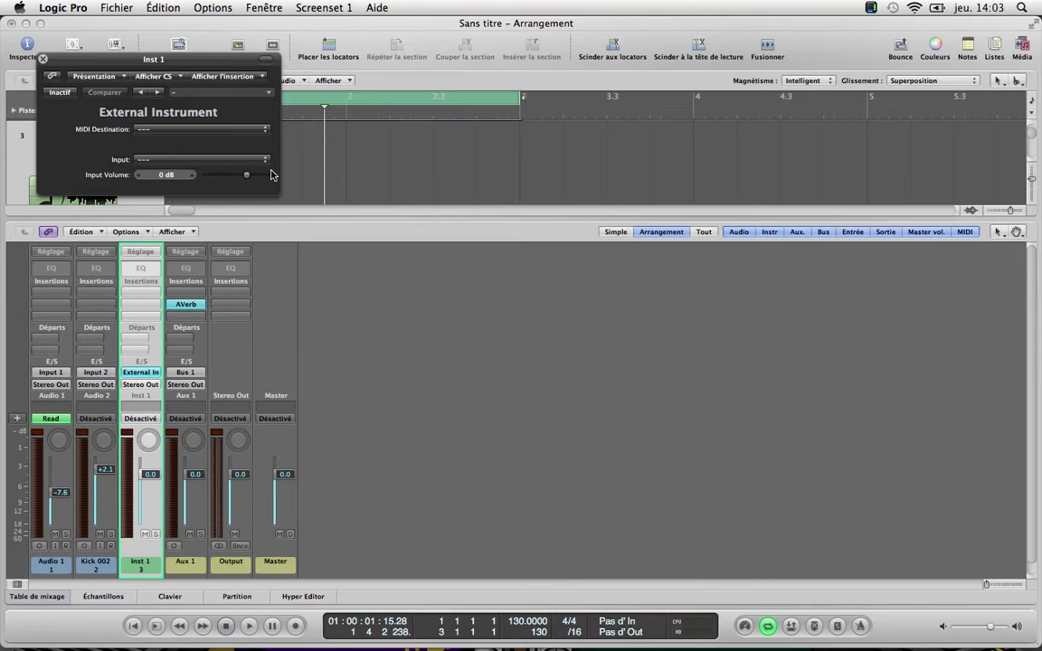
click(42, 61)
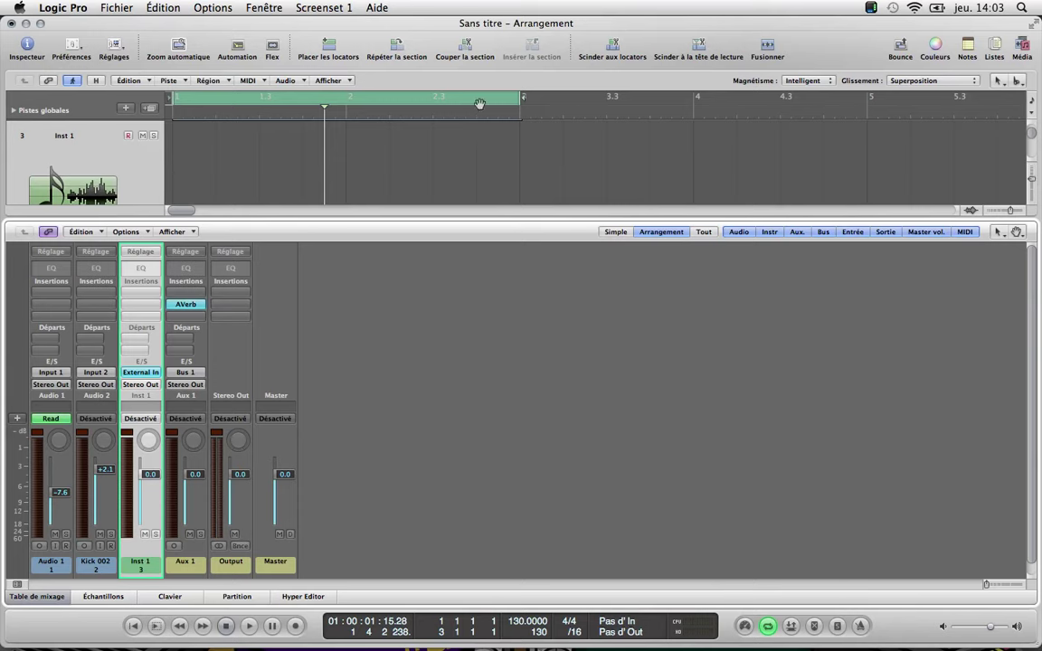
click(378, 8)
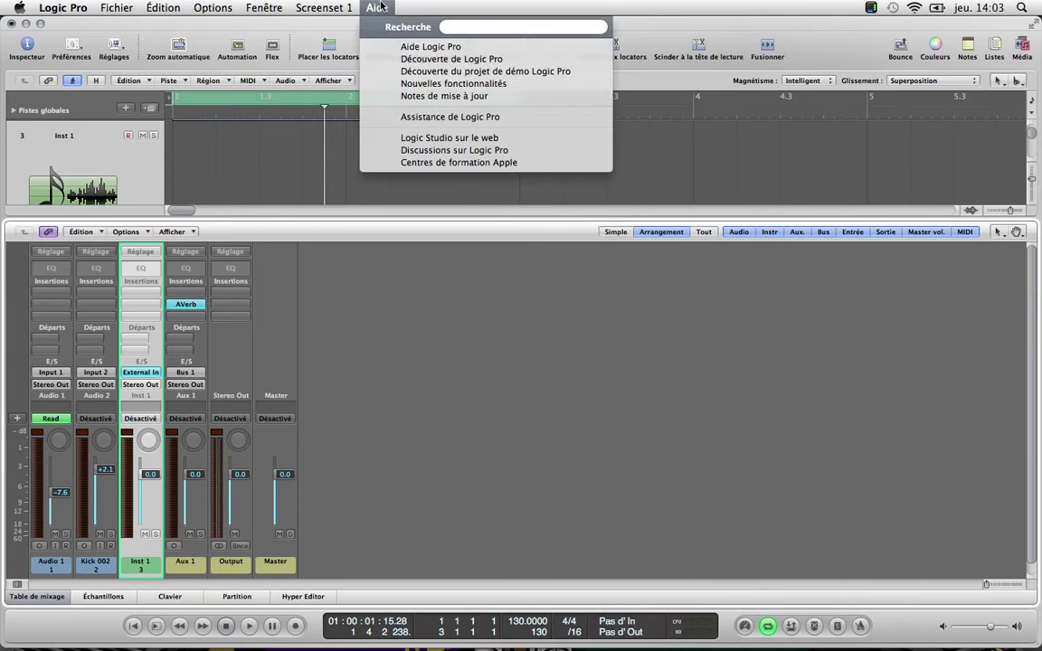
click(462, 23)
click(378, 8)
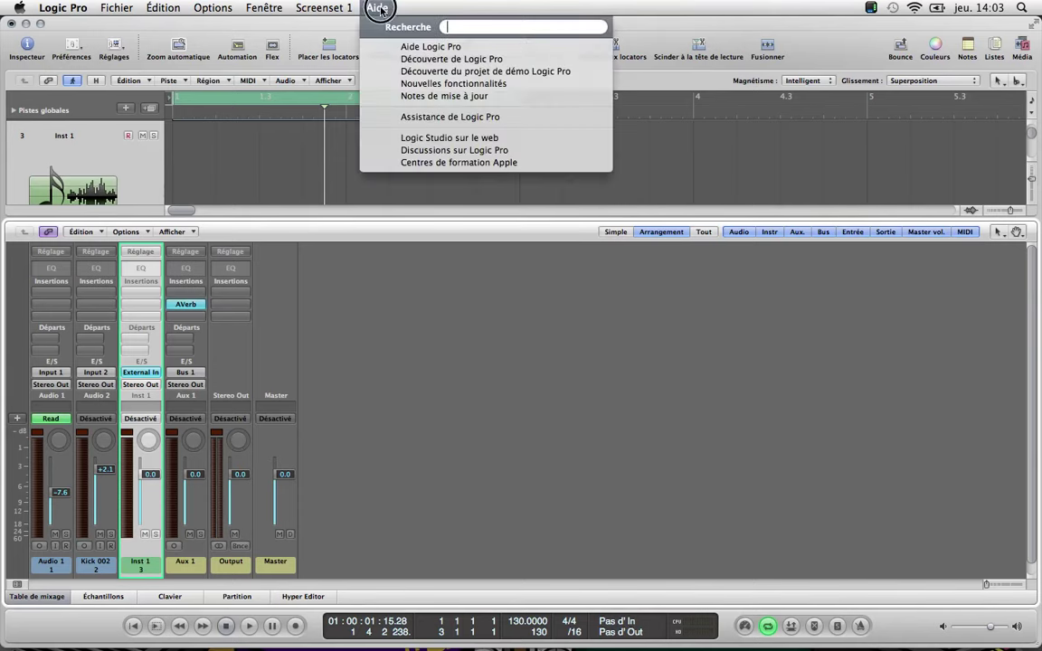
click(378, 7)
click(378, 8)
click(137, 387)
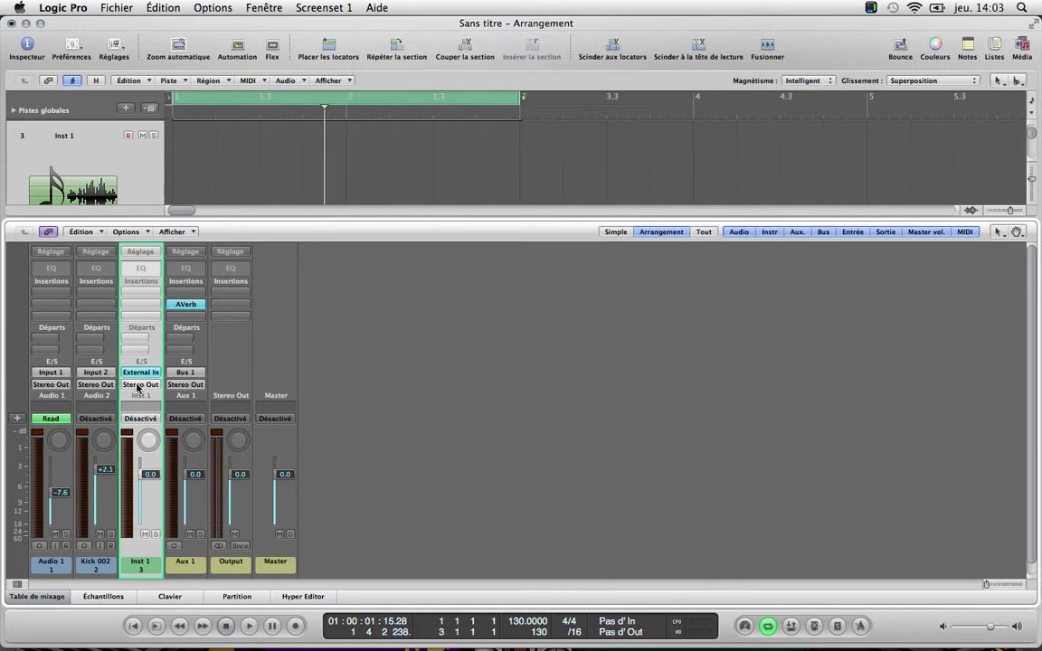
Step: Replace Inst 1's External Instrument with the stereo LennarDigital Sylenth1 AU instrument and move its window clear of the channel strips
click(140, 374)
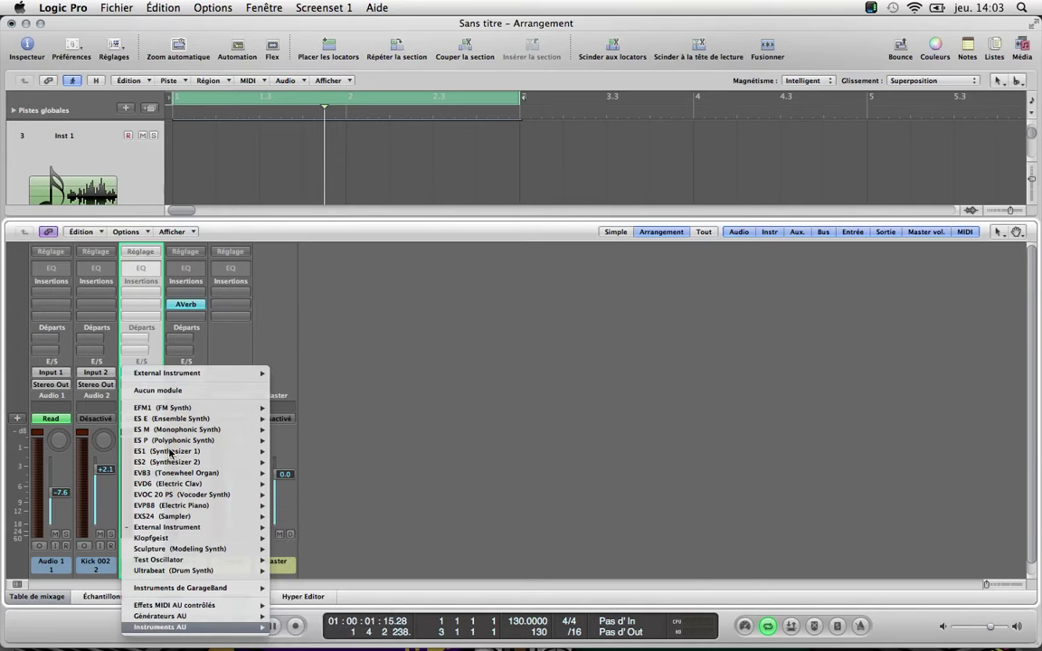
mouse_move(166, 477)
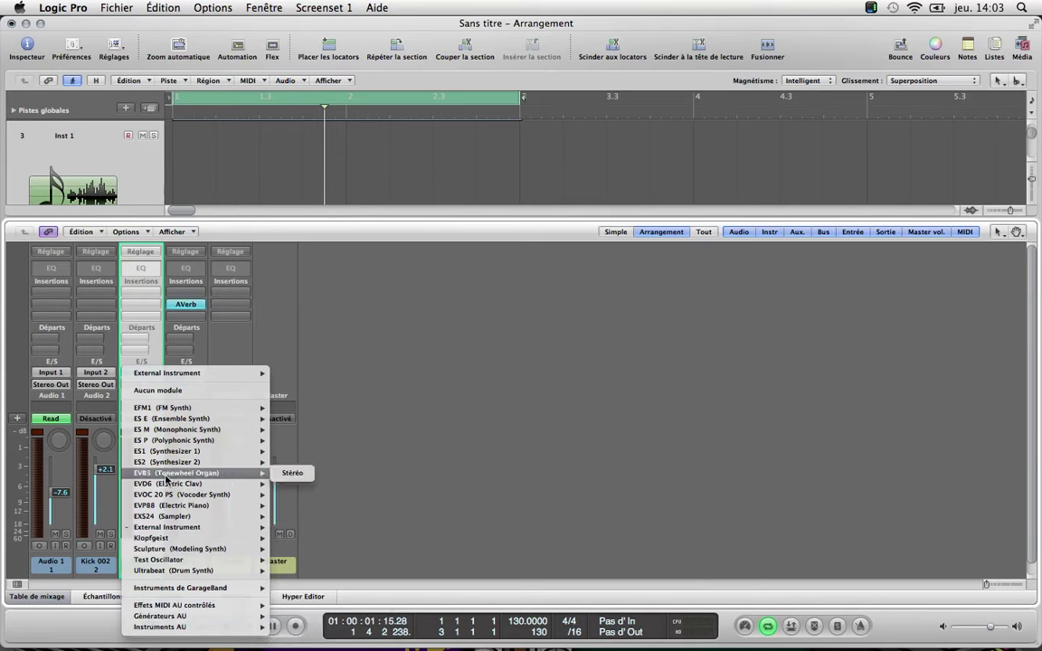
mouse_move(178, 434)
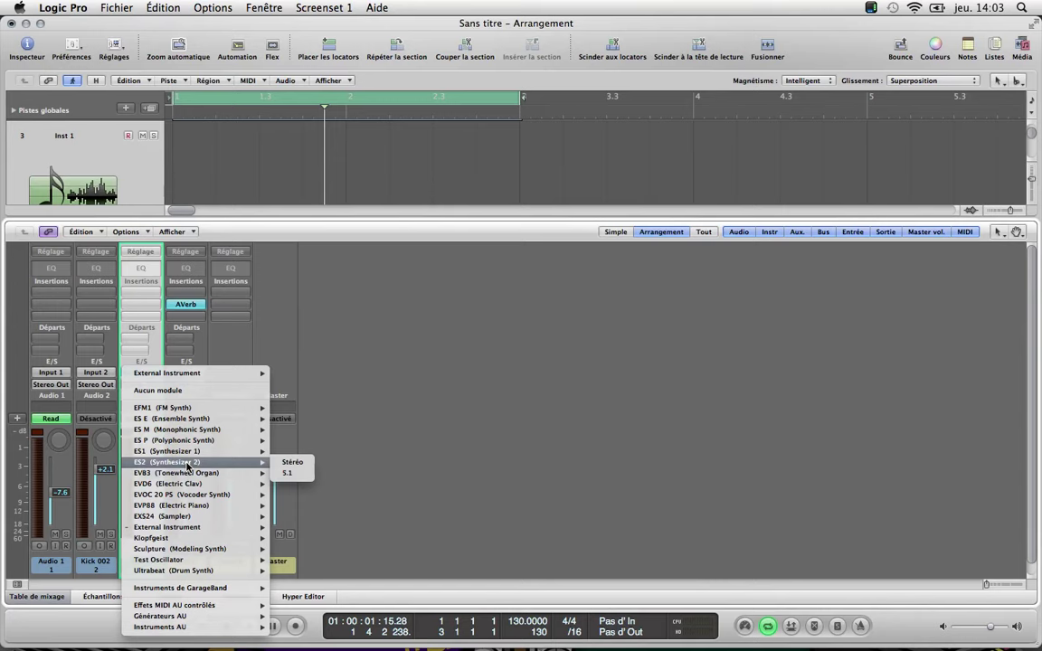
mouse_move(167, 594)
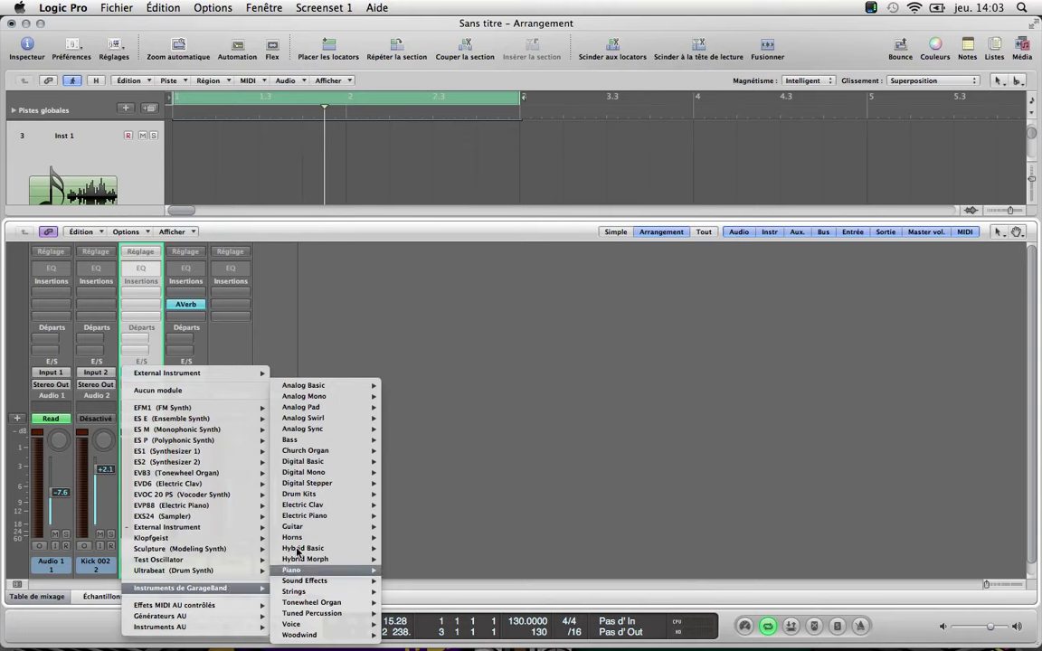
mouse_move(304, 589)
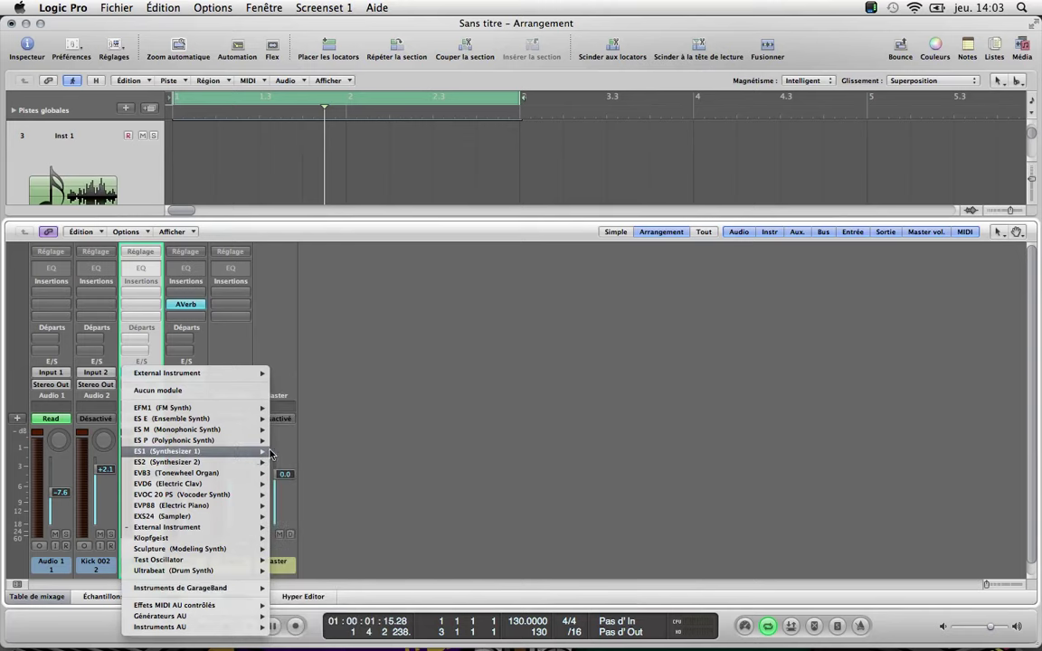
mouse_move(181, 563)
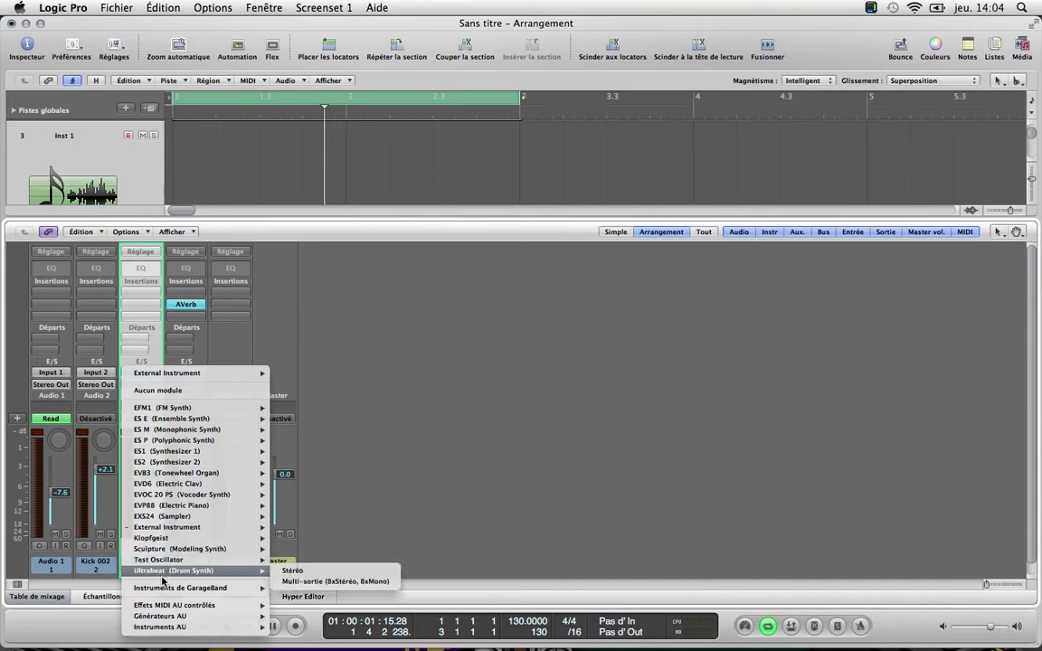
mouse_move(209, 574)
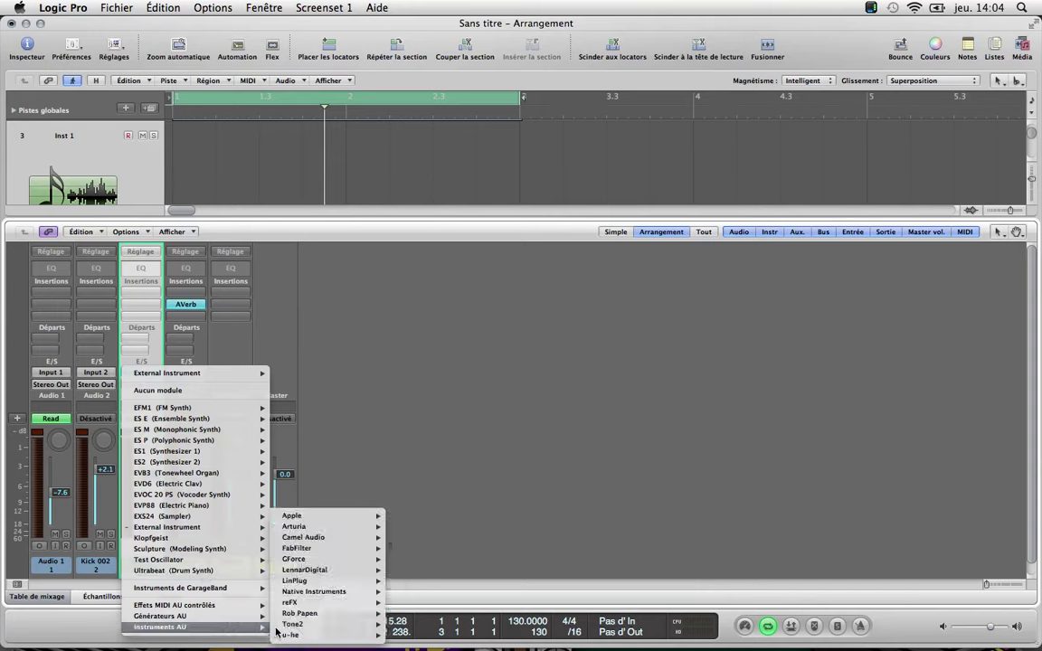
mouse_move(299, 522)
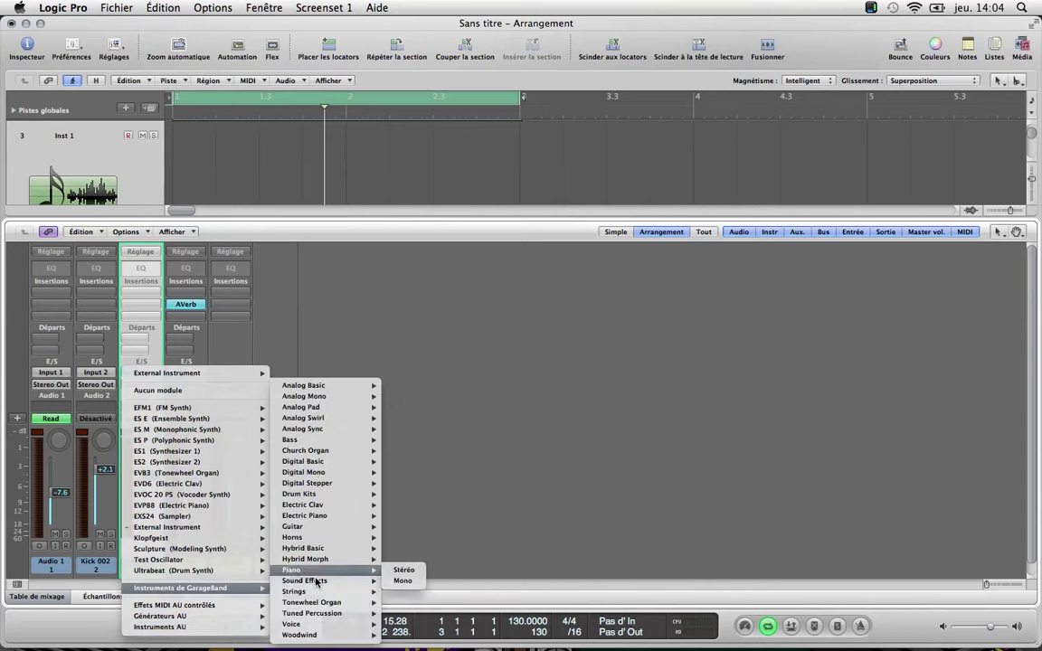
mouse_move(254, 627)
mouse_move(335, 569)
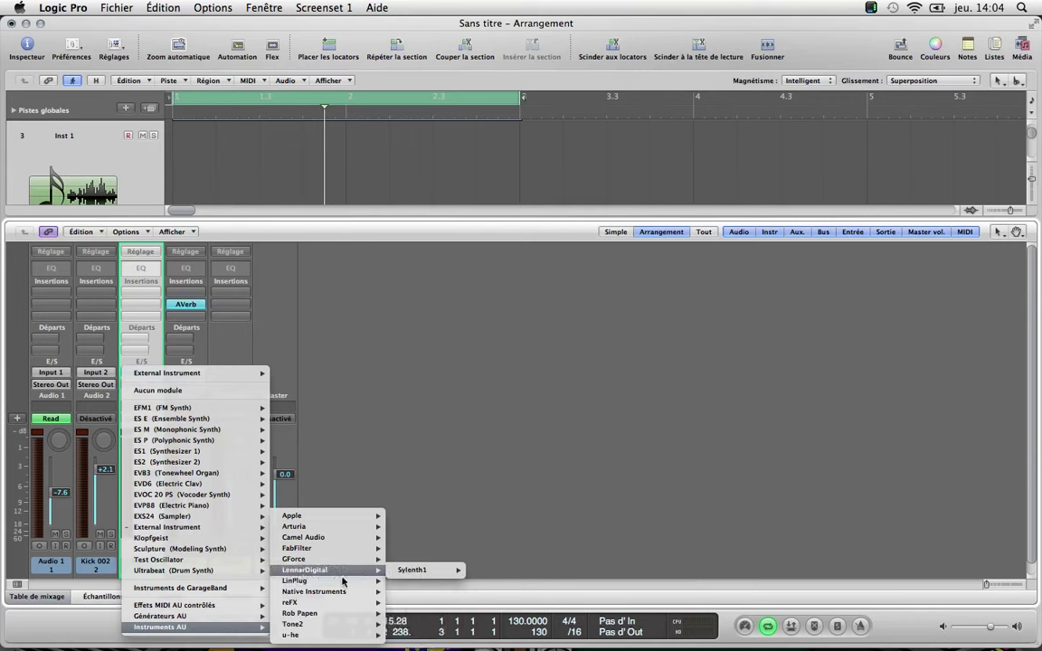
mouse_move(430, 573)
click(488, 571)
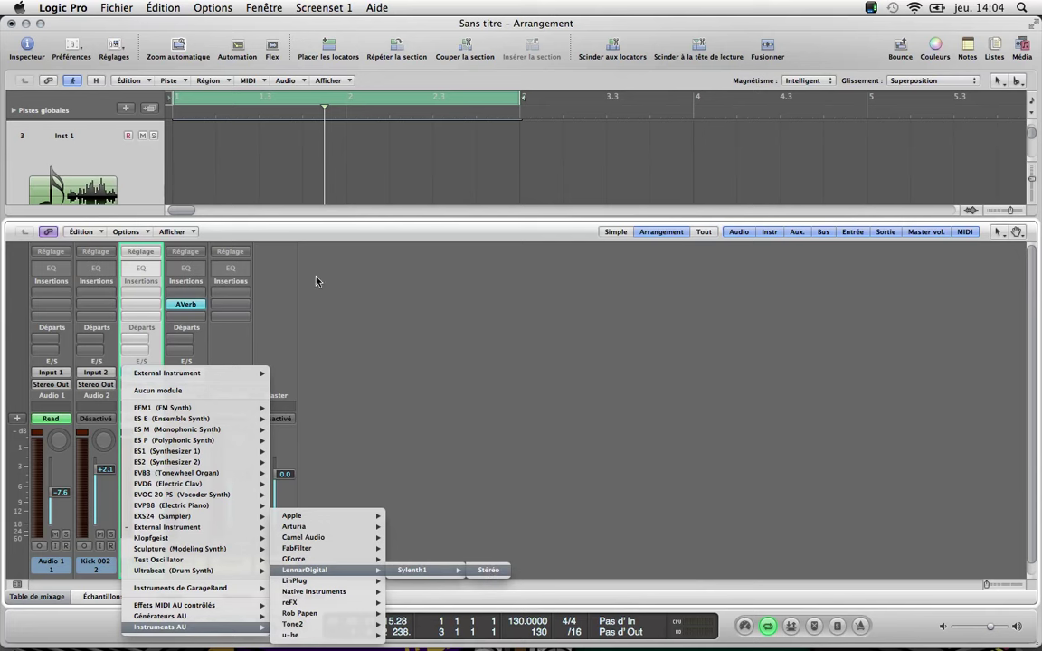
double_click(145, 376)
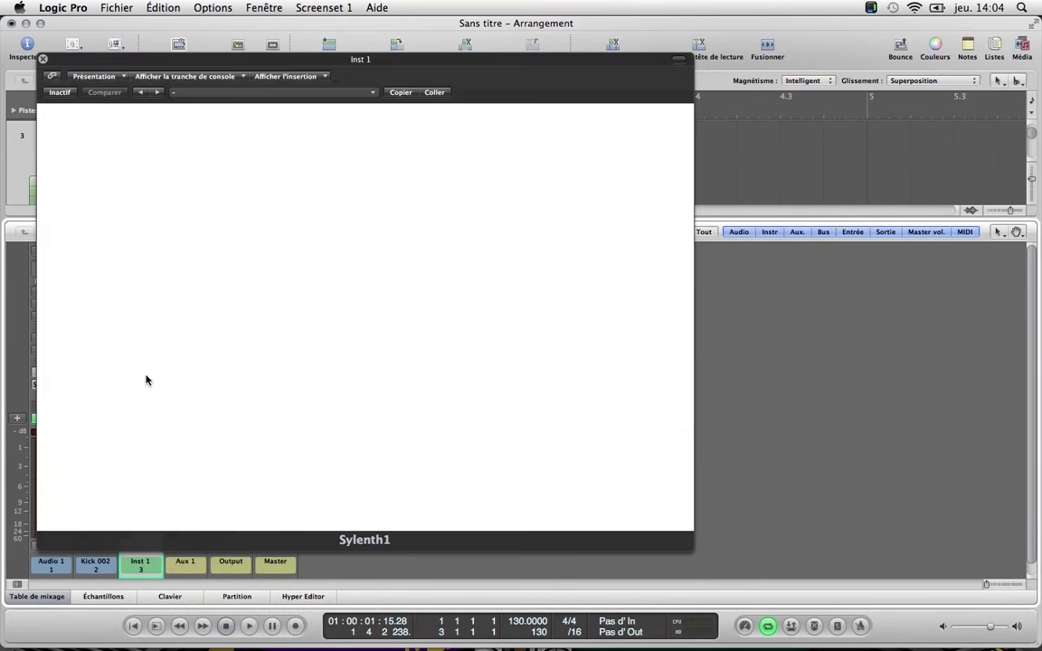
drag(131, 63, 402, 58)
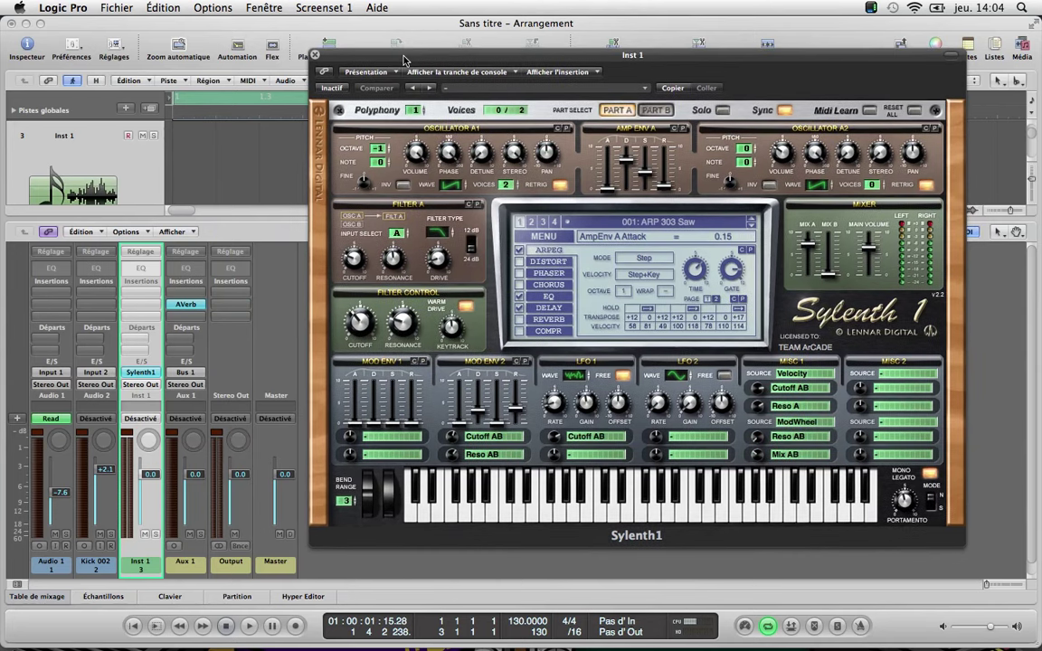
Step: Close and reopen the Sylenth1 window from Inst 1's instrument slot, twice in a row
click(137, 371)
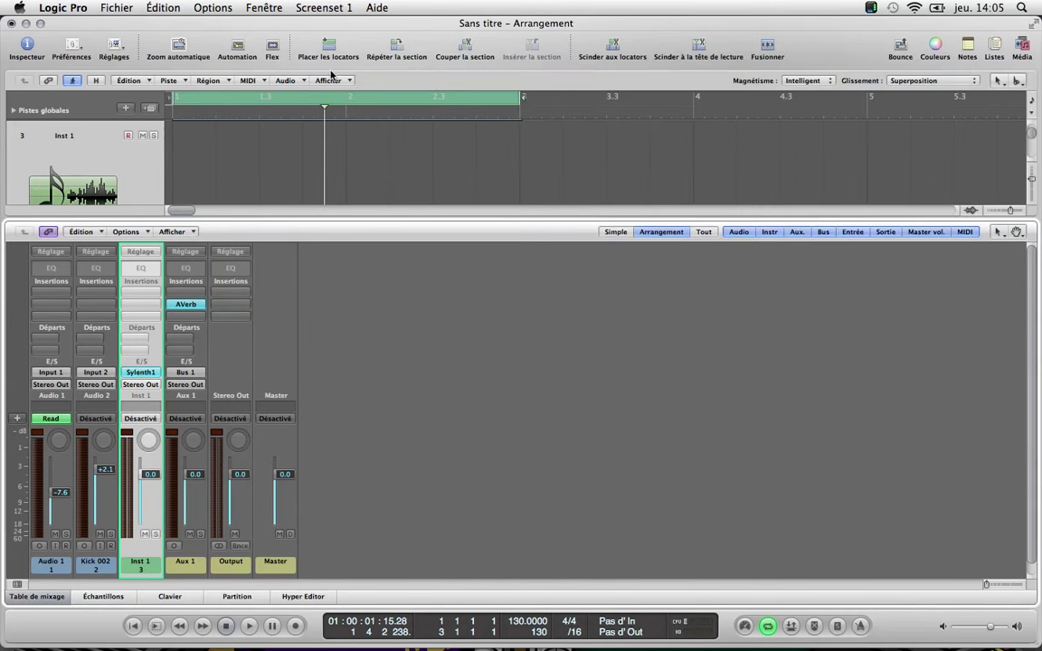
click(144, 374)
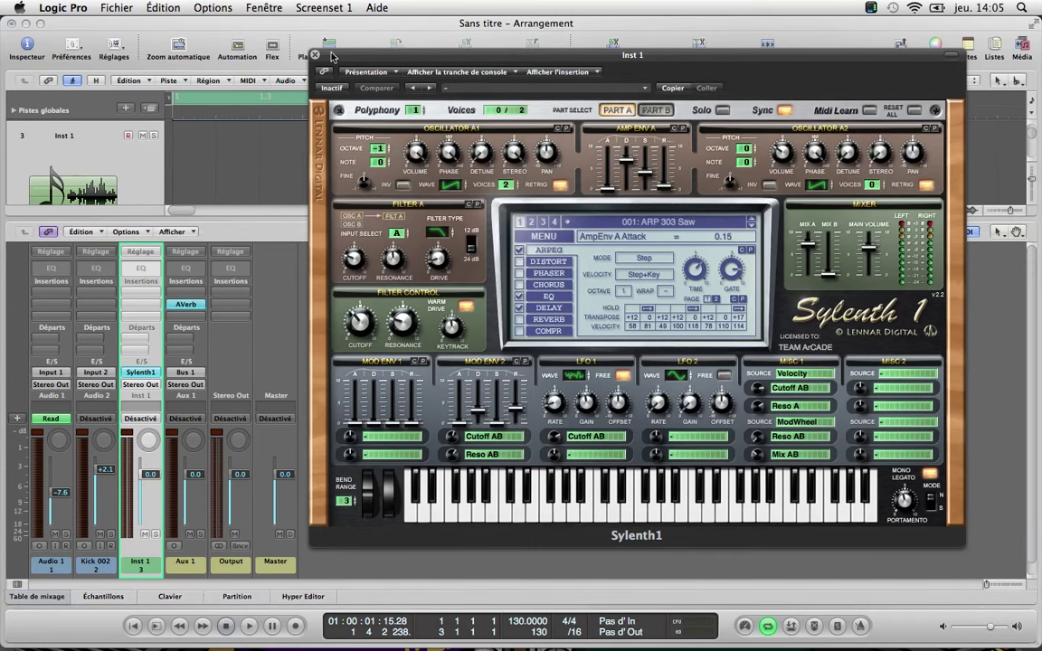
click(316, 58)
click(139, 372)
Step: Look through Sylenth1's parameters in the Controls view, restore the LennarDigital Sylenth1 view and close its window
click(353, 71)
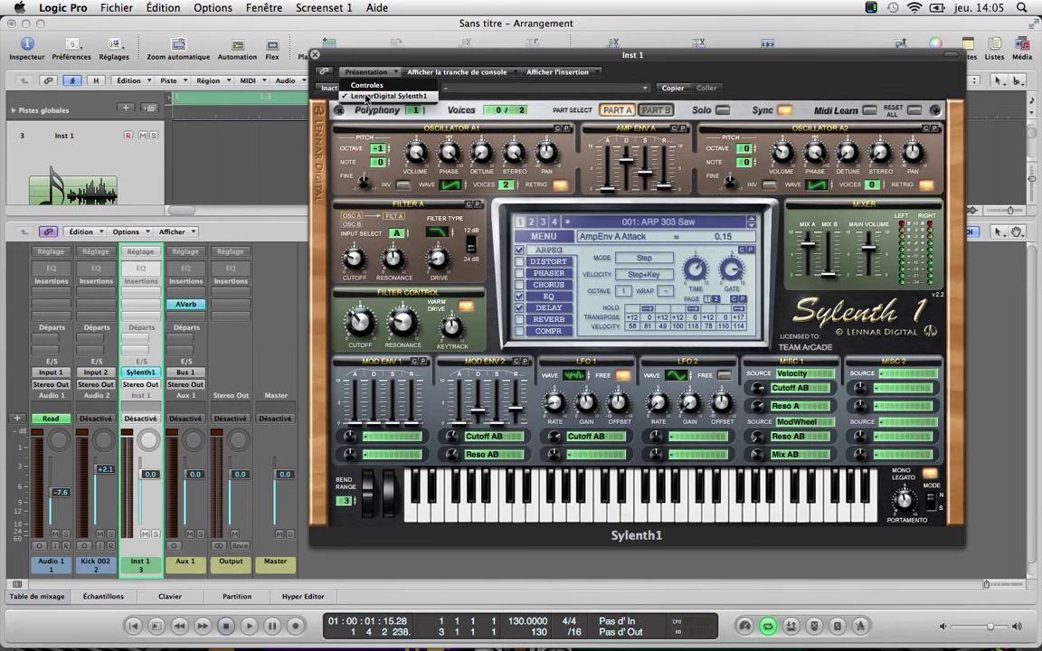
click(370, 95)
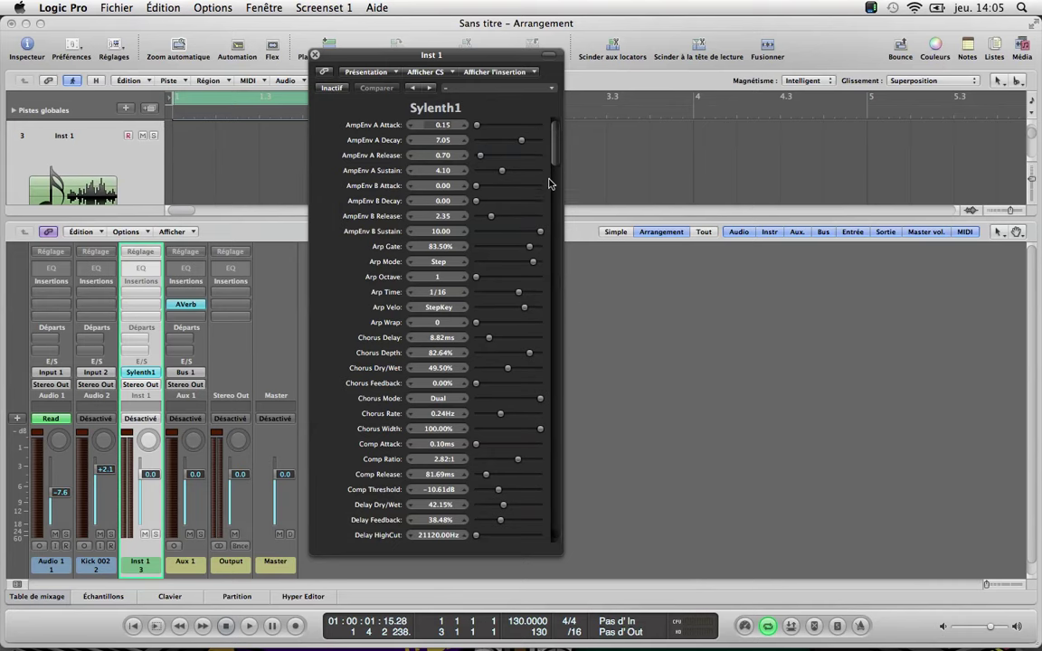
scroll(438, 109, down, 20)
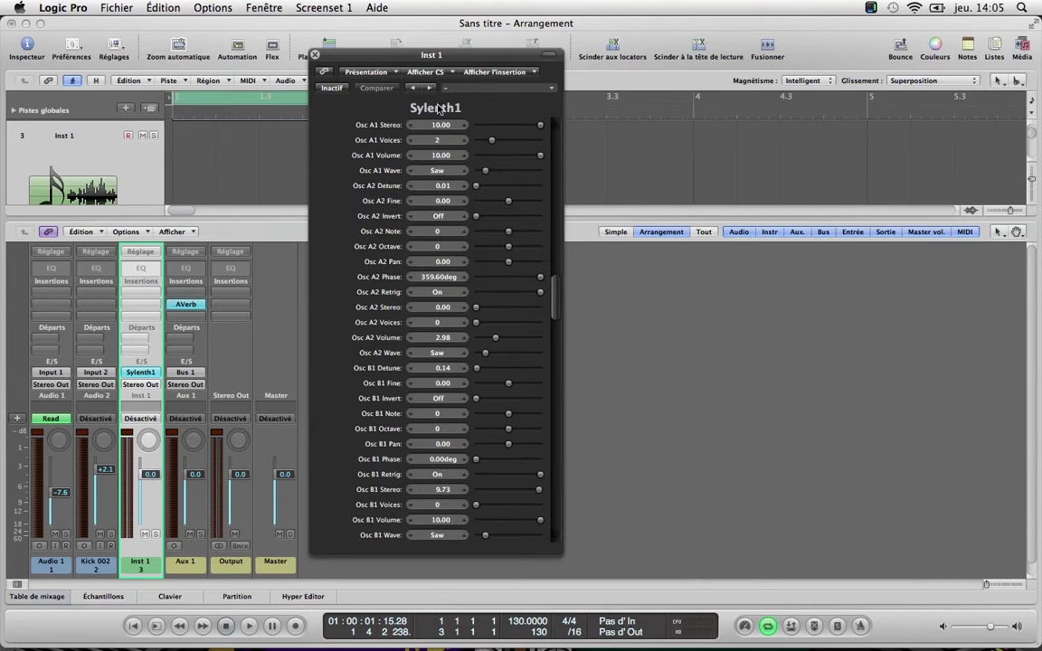
click(353, 73)
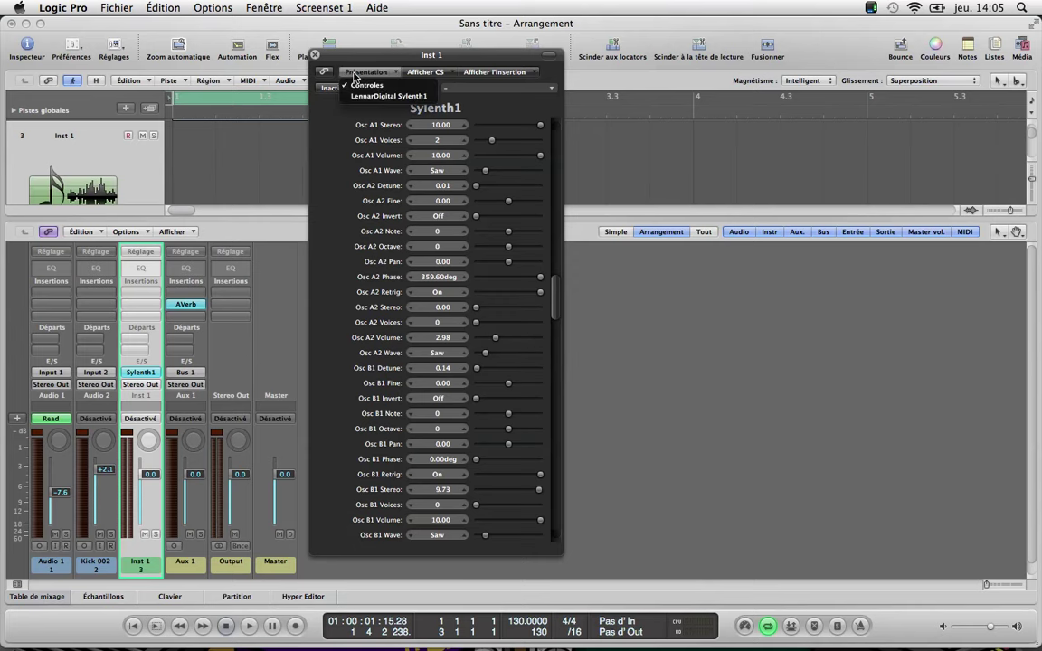
click(367, 96)
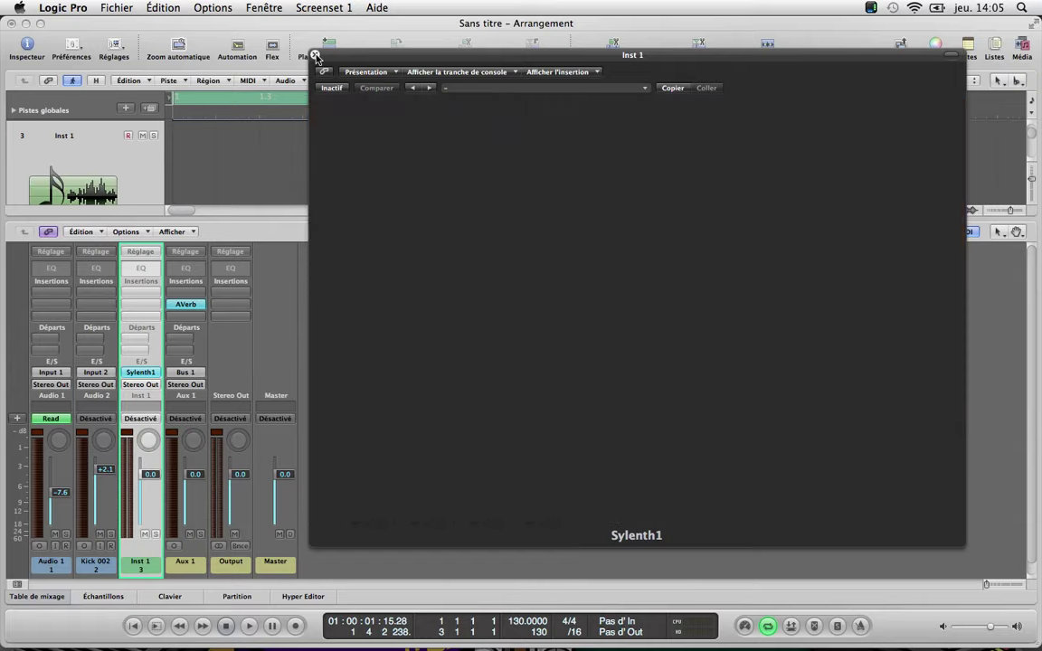
click(315, 56)
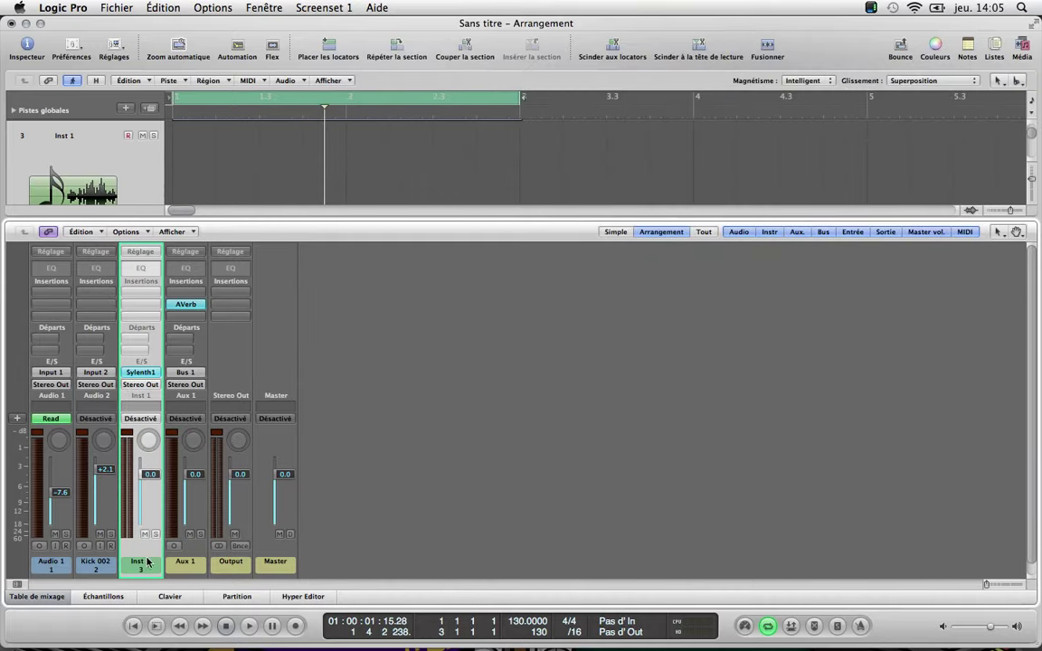
Step: Select the Kick 002 channel strip, view its waveform in the sample editor and return to the mixer
click(101, 566)
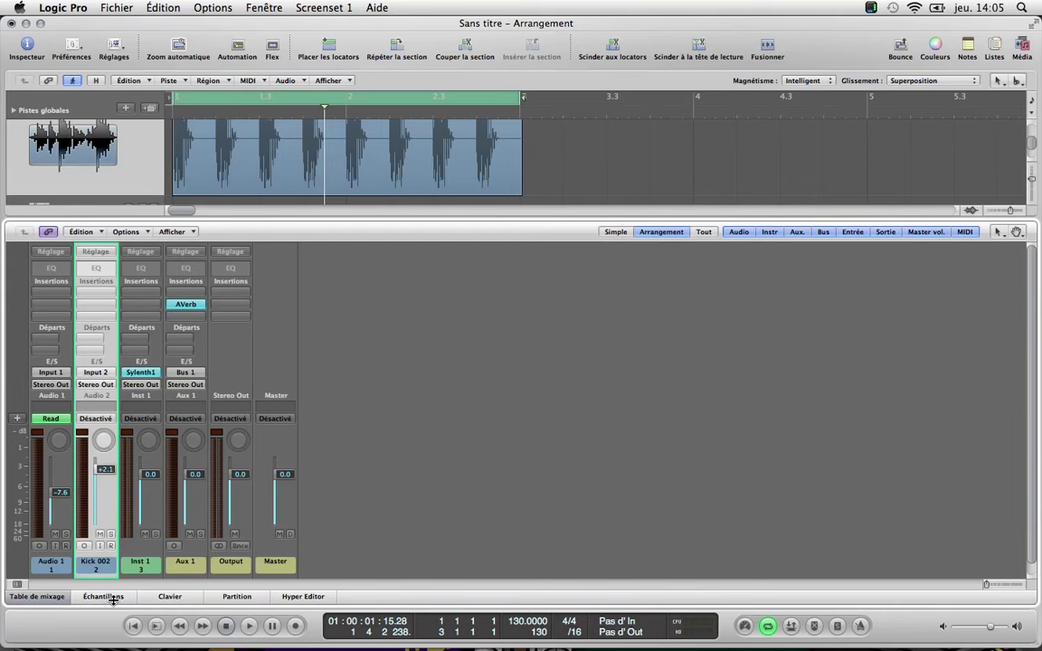
click(103, 597)
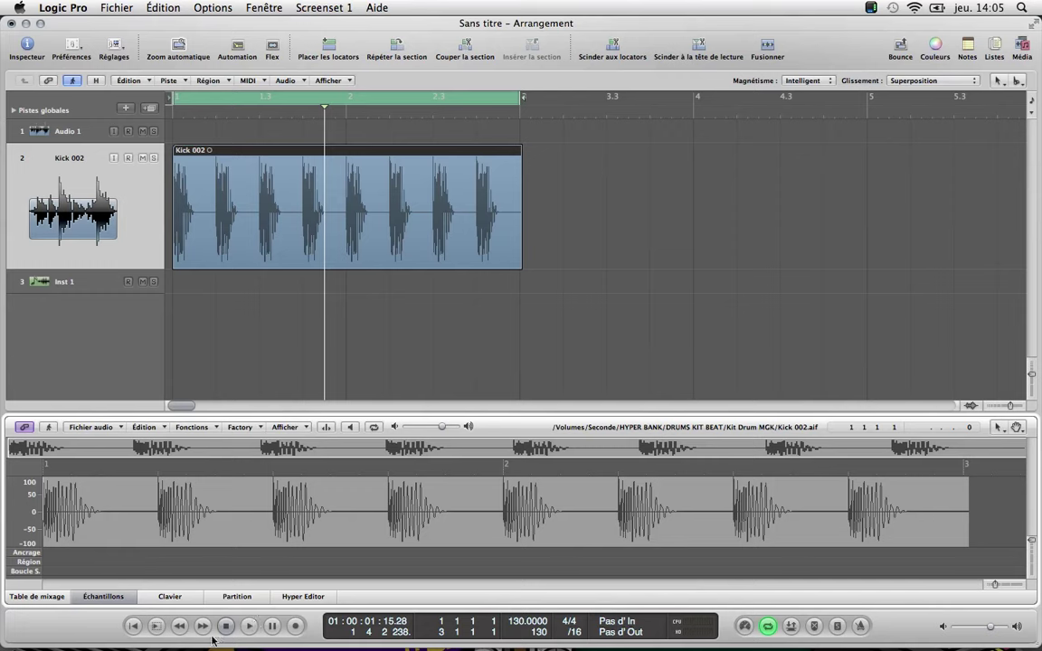
click(28, 595)
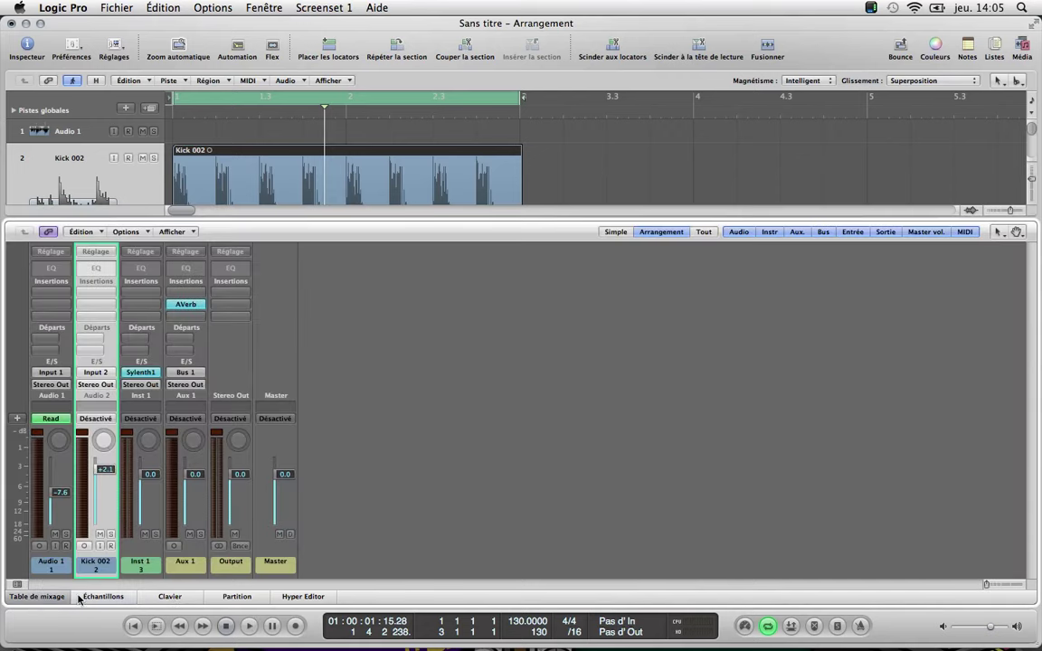
Step: Select Inst 1, check its piano roll, score and Hyper Editor views, and return to the mixer
click(129, 517)
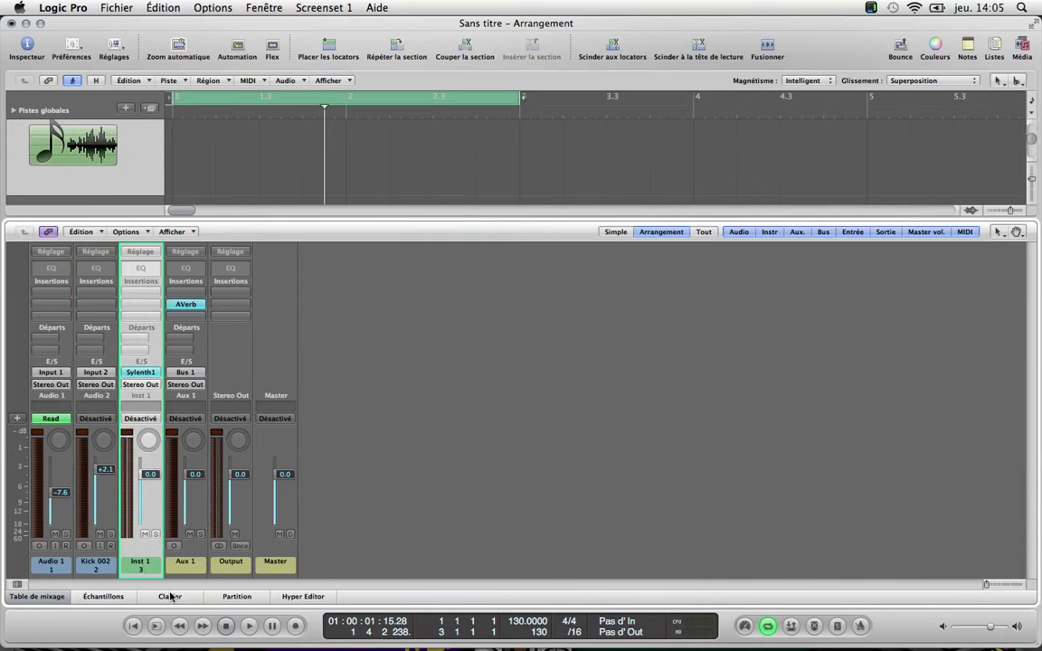
click(170, 596)
click(235, 595)
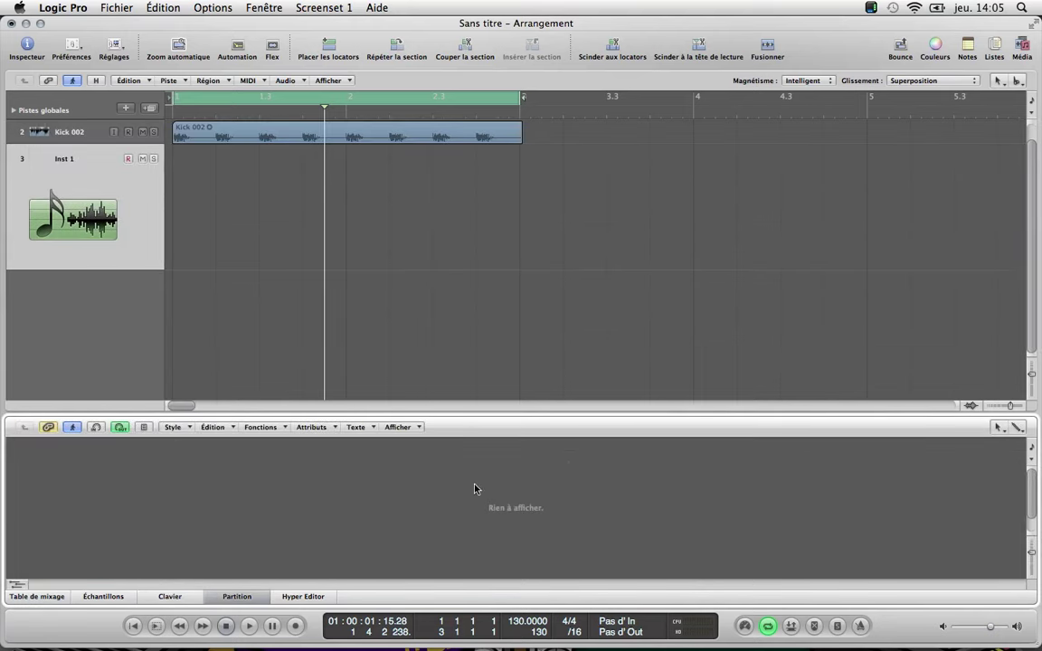
click(303, 597)
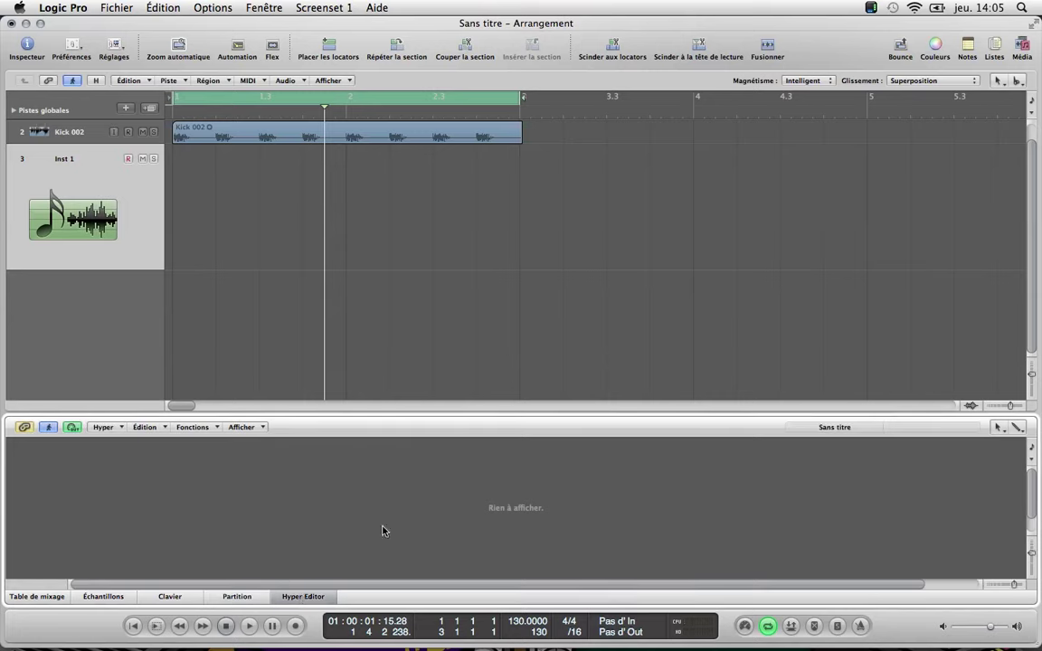
click(39, 599)
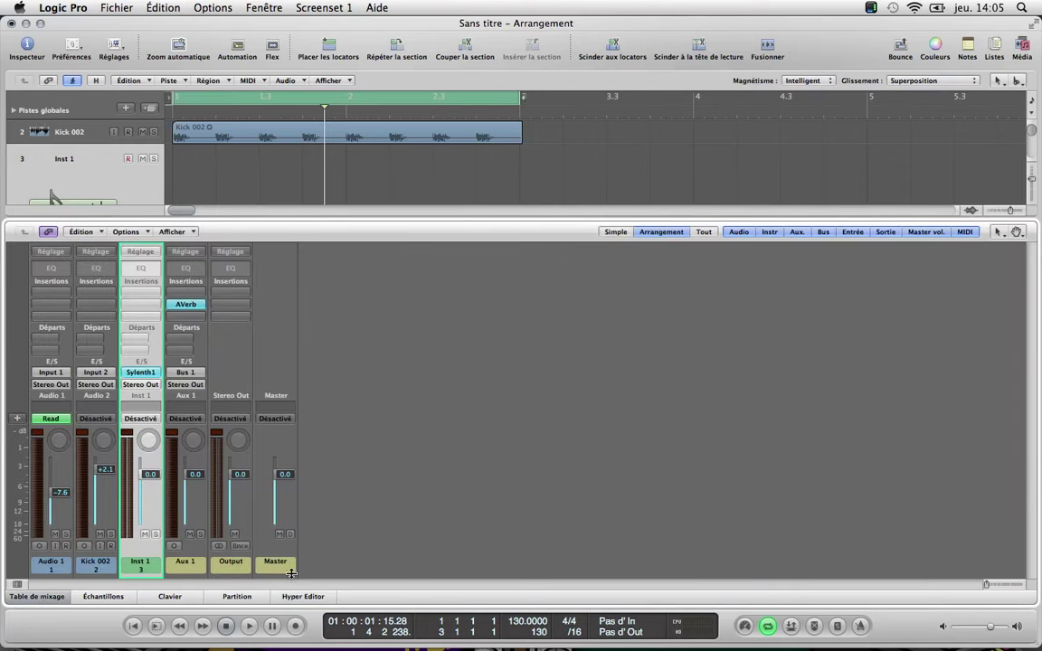
Step: Select Aux 1, add a Bus 1 (Aux 1) send to Audio 1 and a Bus 2 send to Kick 002
click(186, 571)
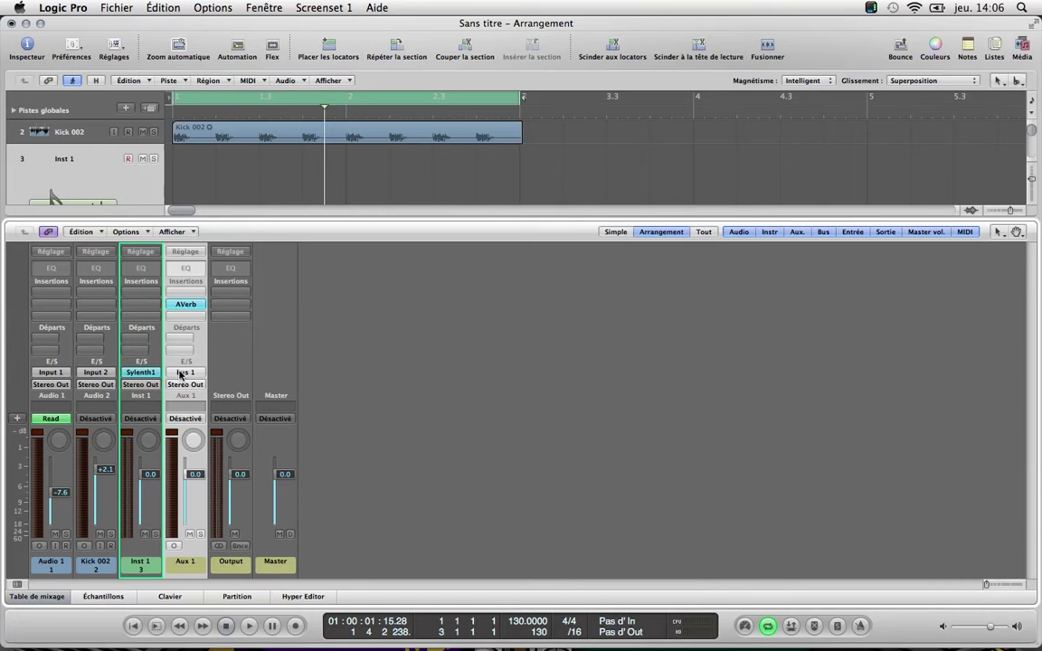
click(48, 341)
mouse_move(49, 350)
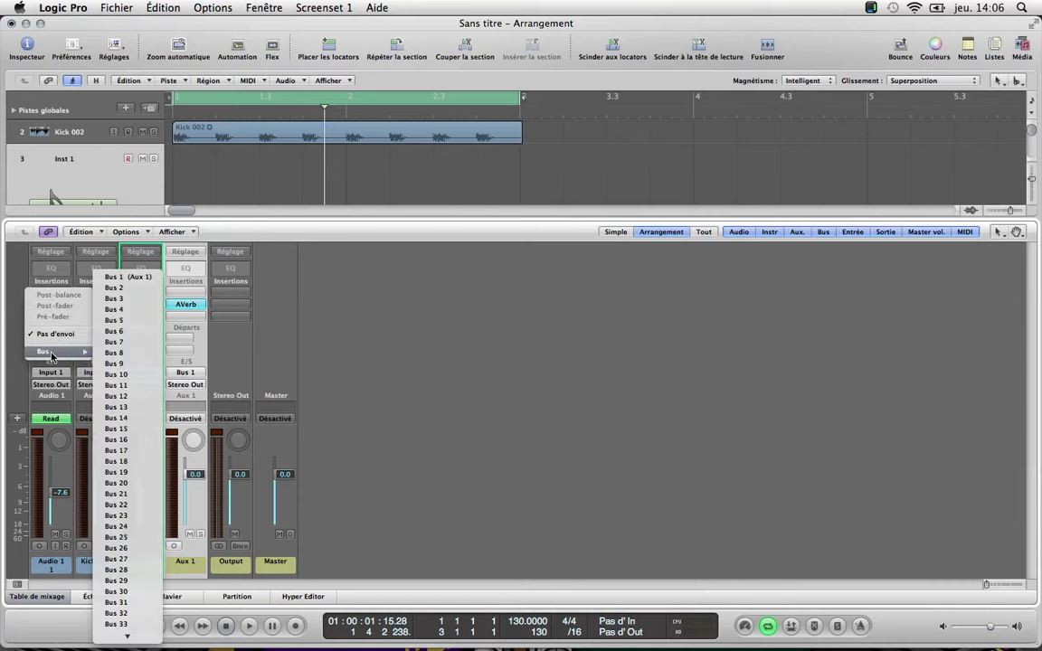
click(123, 279)
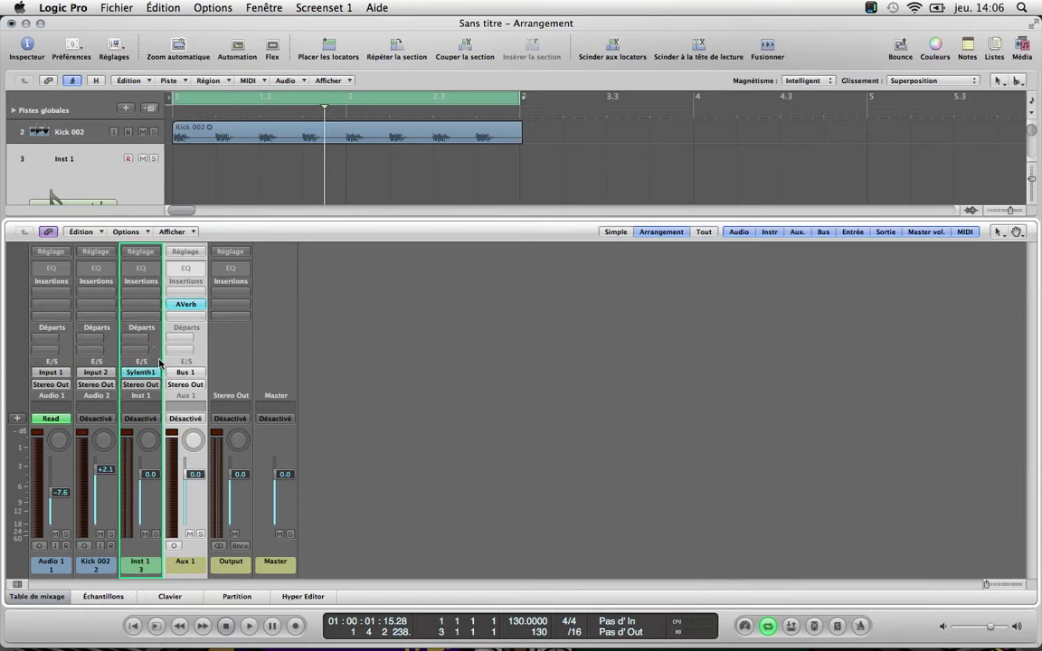
click(84, 338)
mouse_move(90, 350)
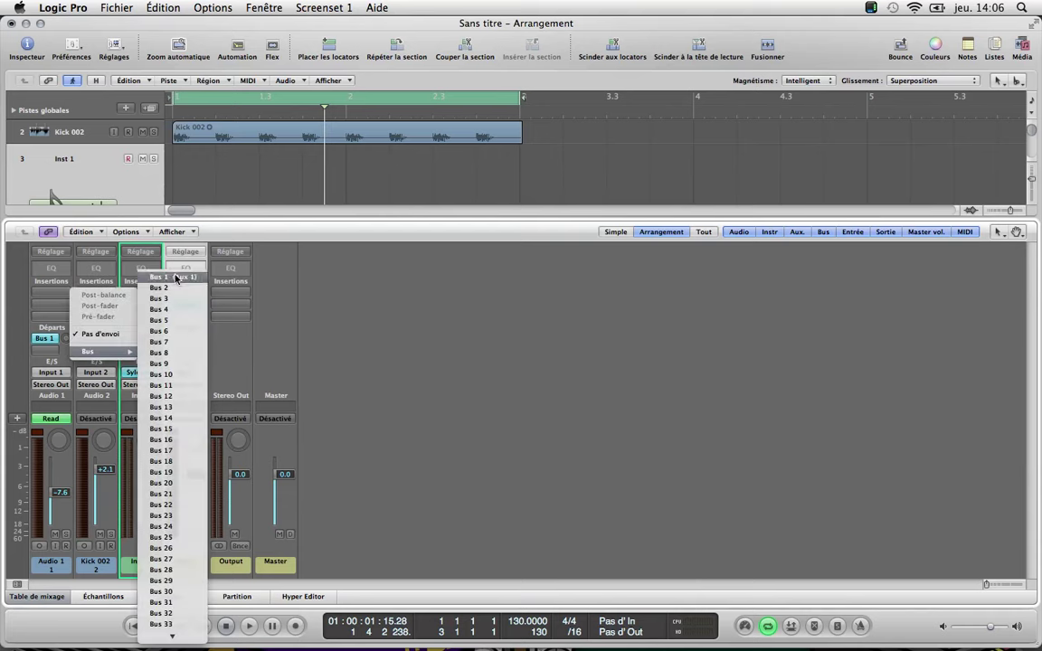
click(171, 287)
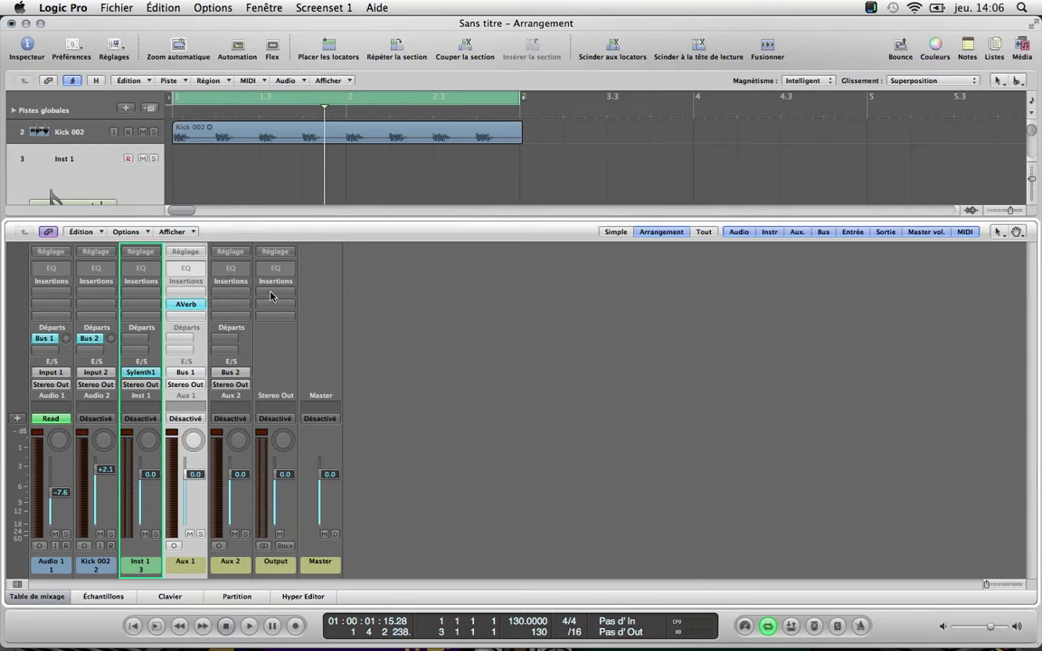
Step: Look through the Output strip's channel strip settings and the 02 Mastering presets without applying one
click(275, 252)
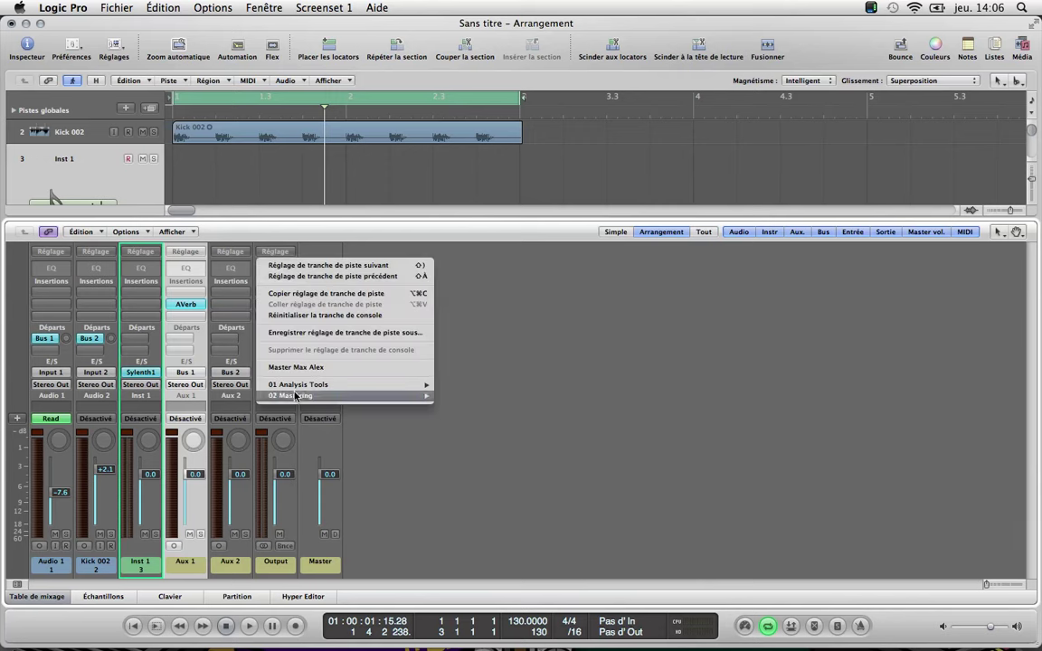
mouse_move(359, 398)
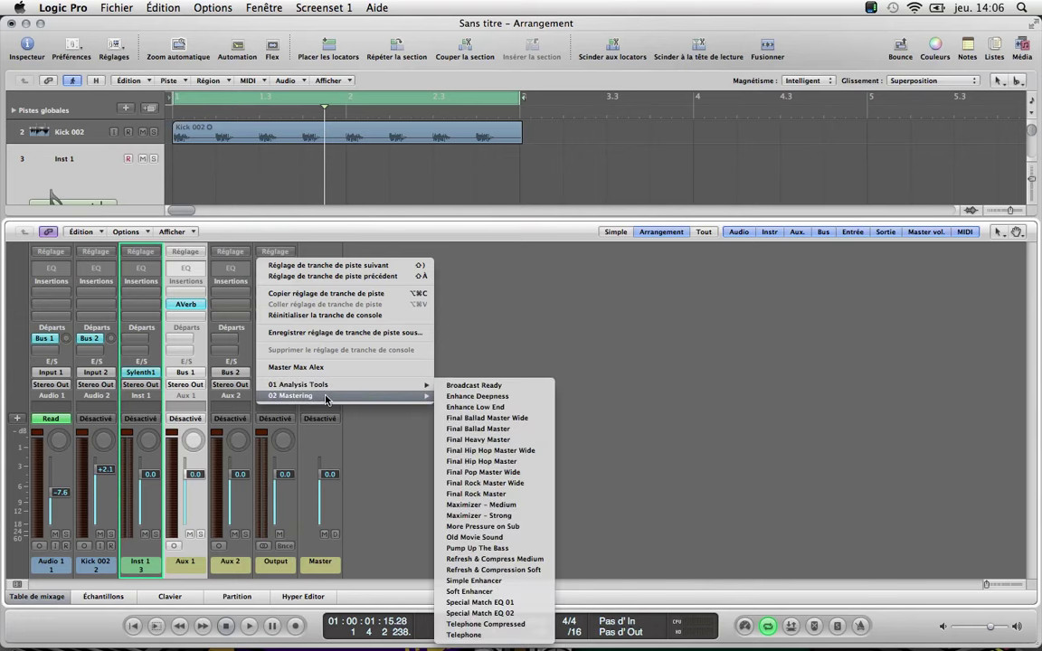
click(357, 423)
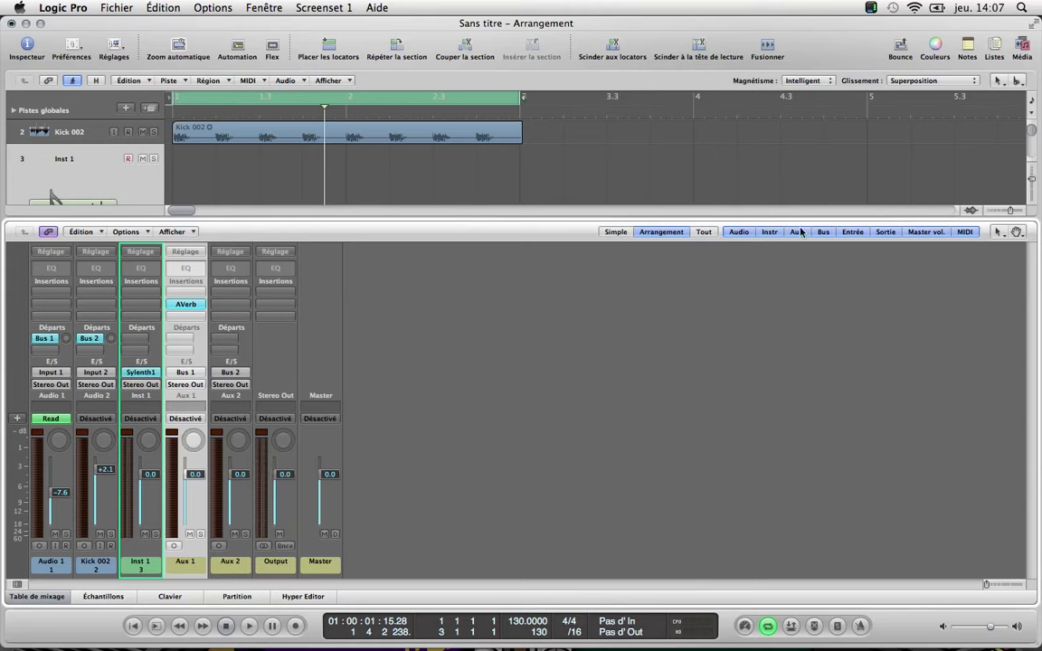
Step: Hide all strip types except Audio in the mixer's Arrangement view and compare it with the view of all strips
key(x)
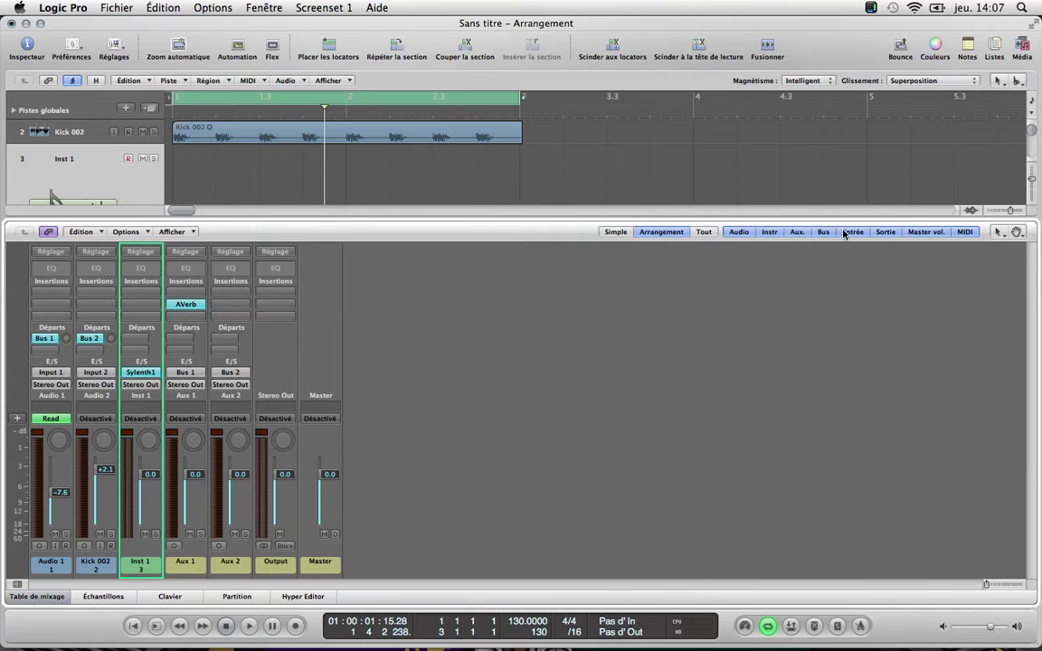
click(770, 232)
click(800, 232)
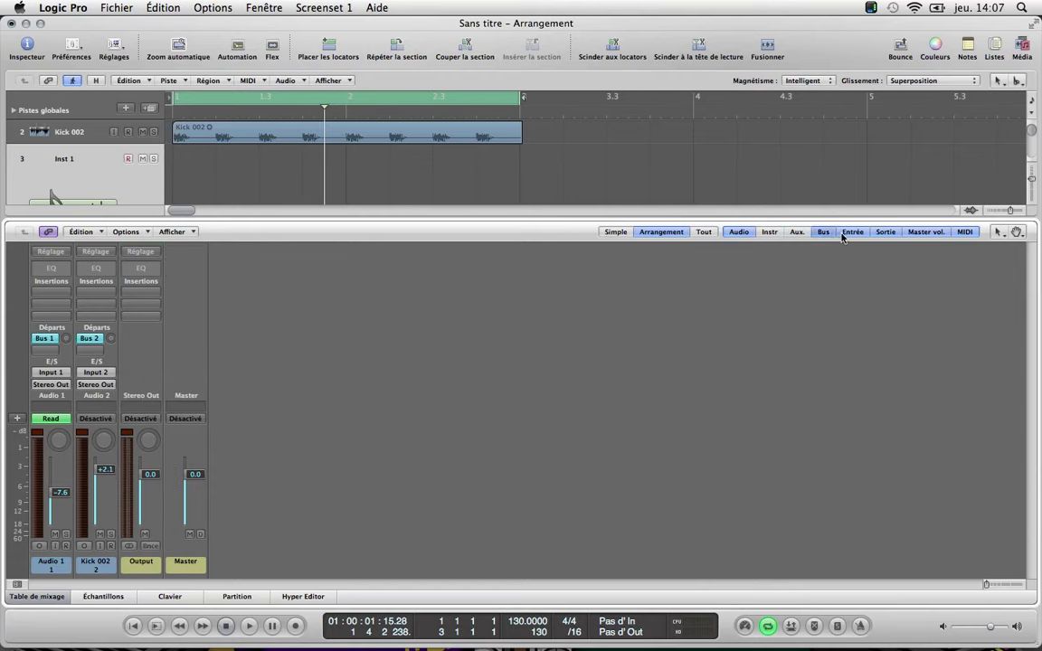
click(886, 234)
click(925, 233)
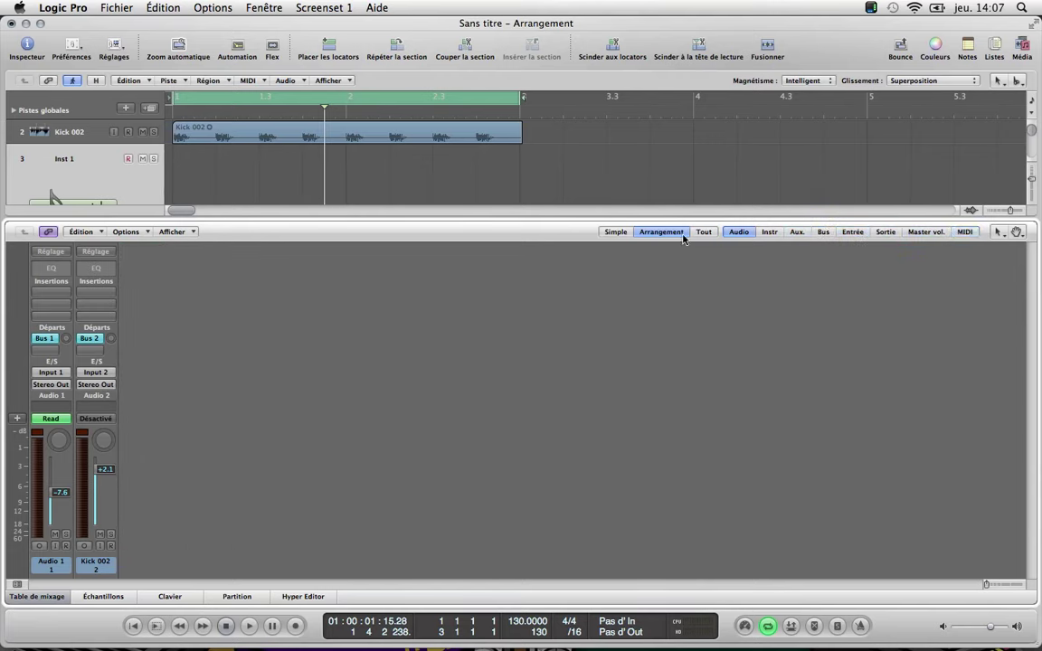
click(738, 234)
click(703, 233)
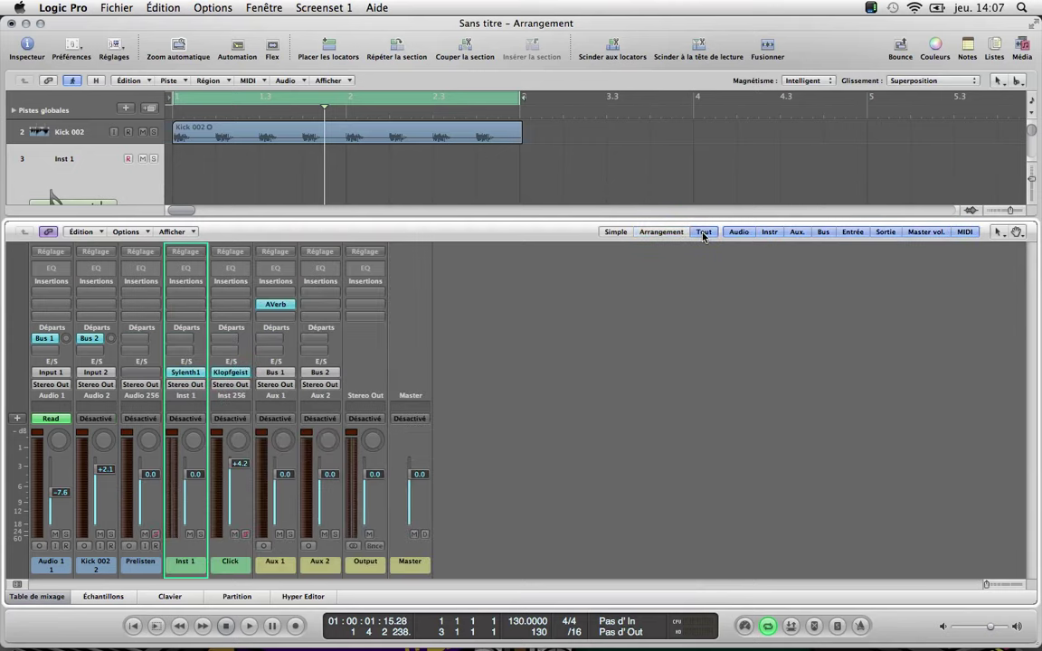
click(662, 232)
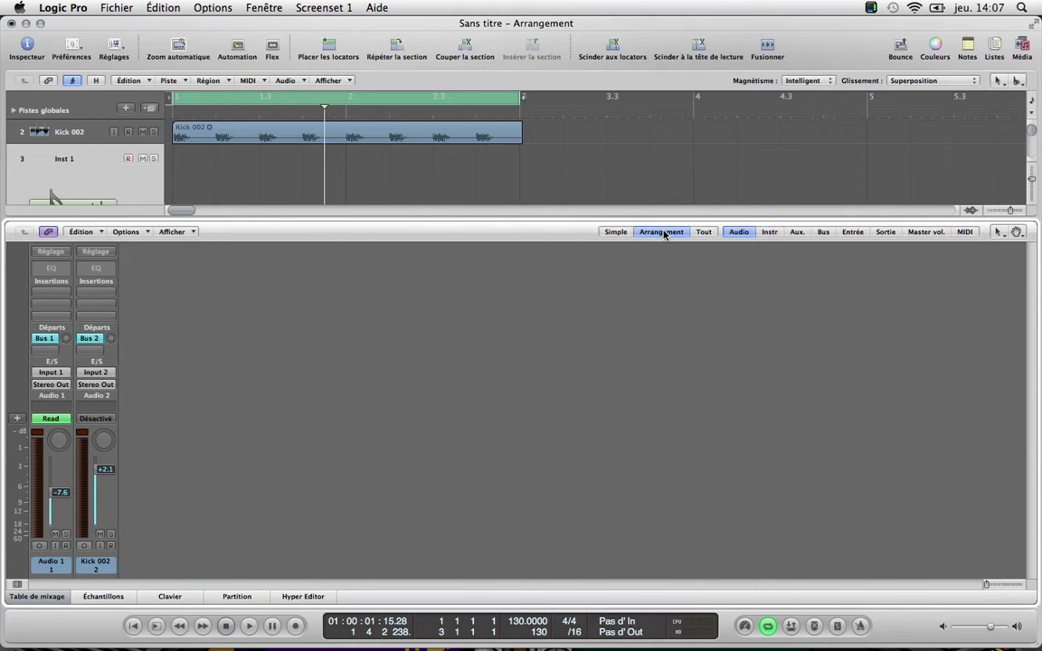
Step: Show the instrument, aux, bus, input, output, master volume and MIDI strips again in the mixer's Arrangement view
click(769, 232)
click(796, 233)
click(823, 232)
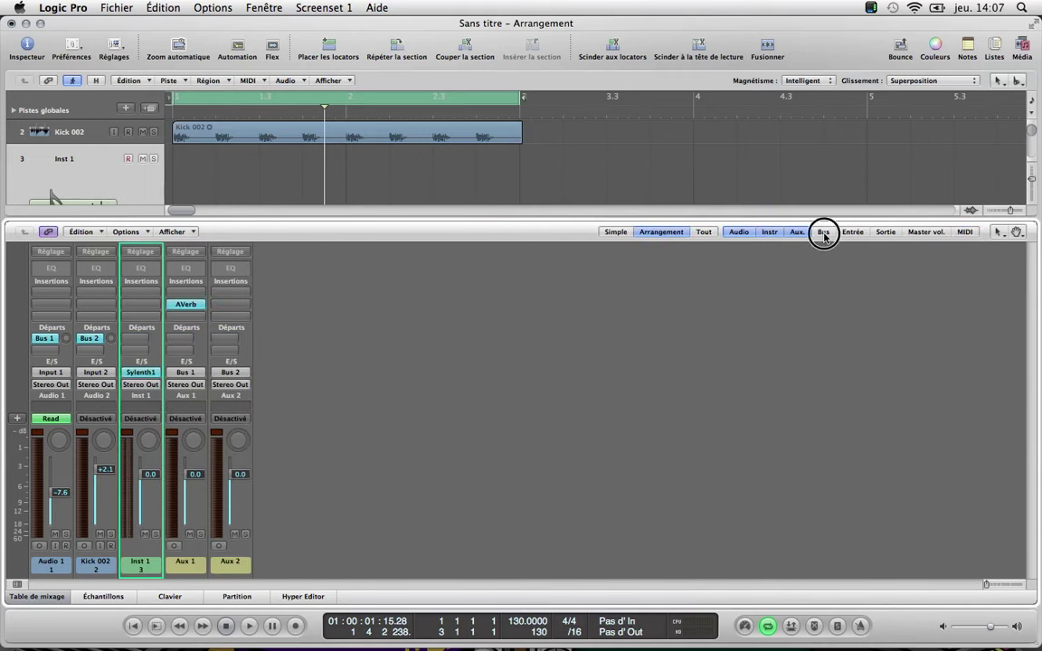
click(852, 232)
click(885, 233)
click(925, 232)
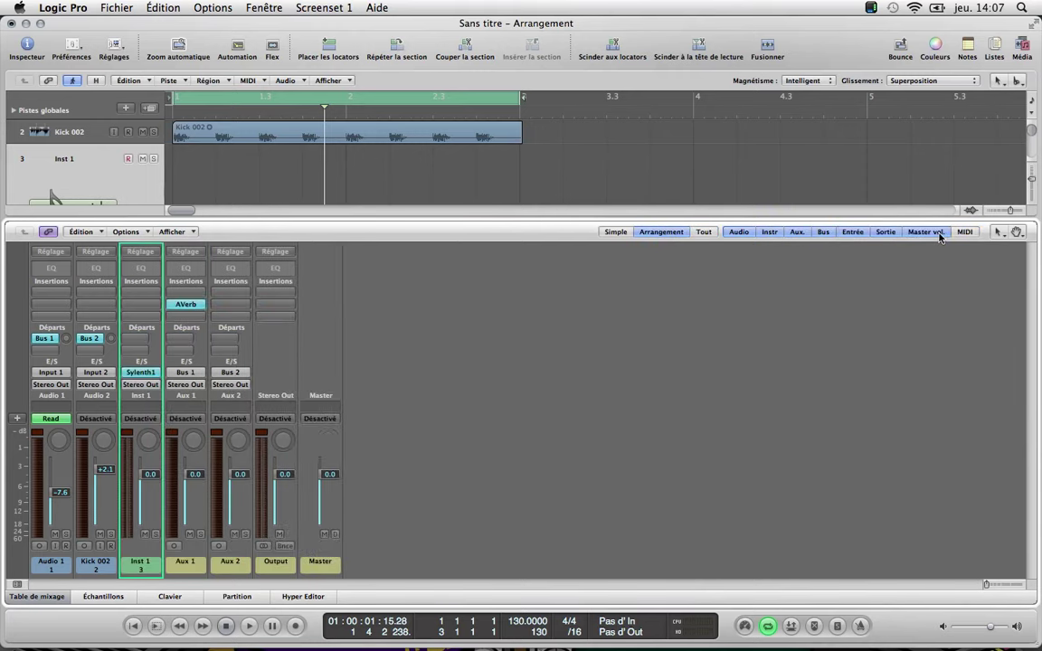
click(964, 232)
Step: Check the mixer's Simple view, return to the Arrangement view and look through the mixer's display and channel strip options
click(615, 233)
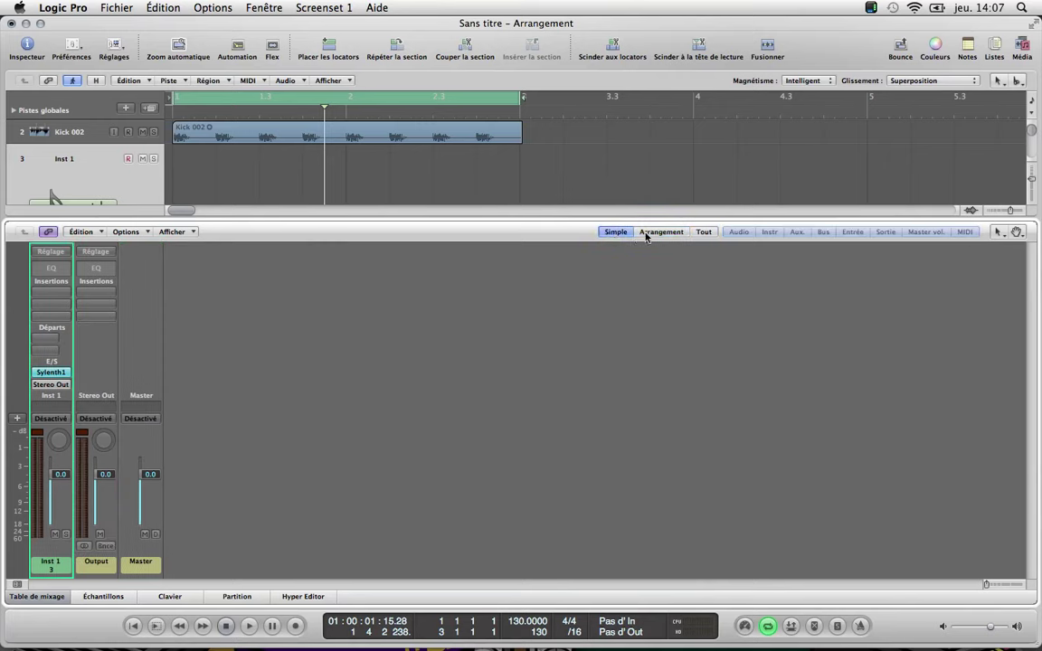
click(649, 234)
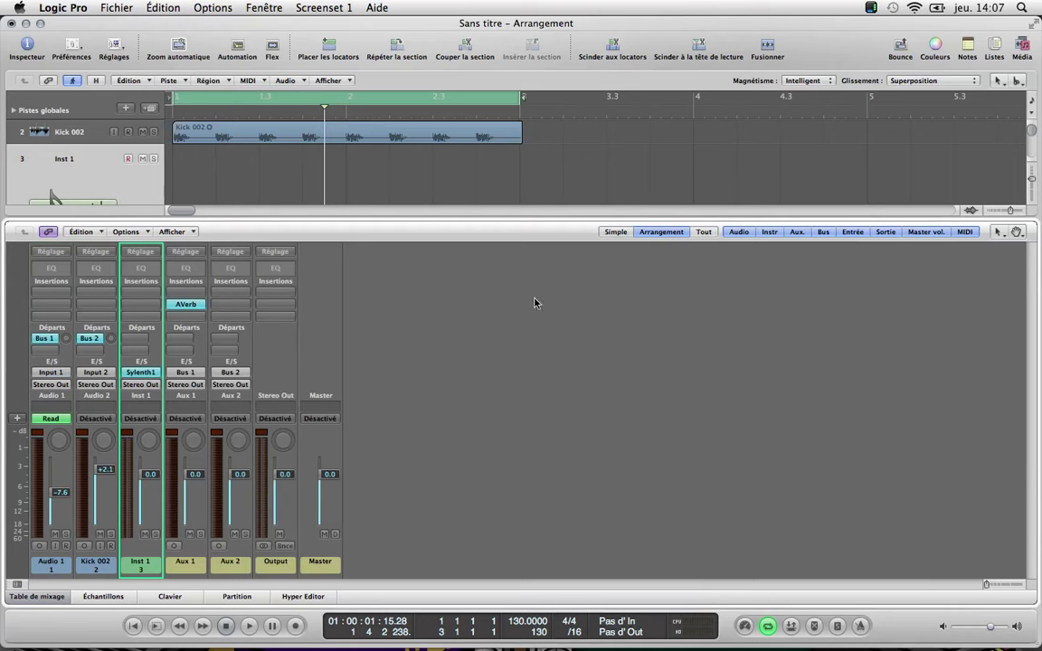
click(172, 232)
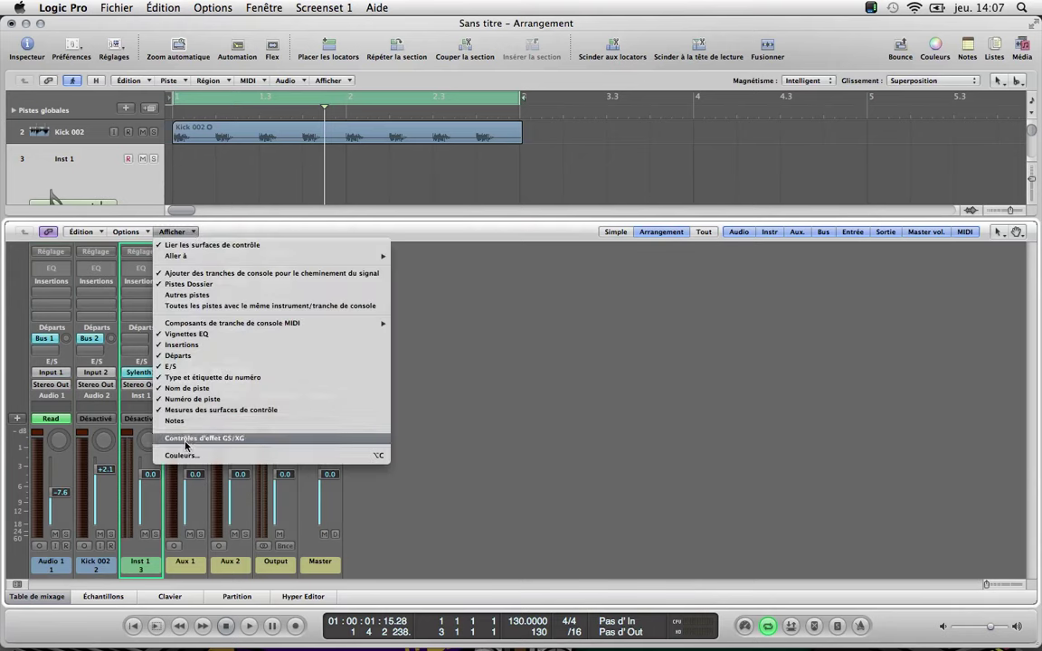
click(148, 232)
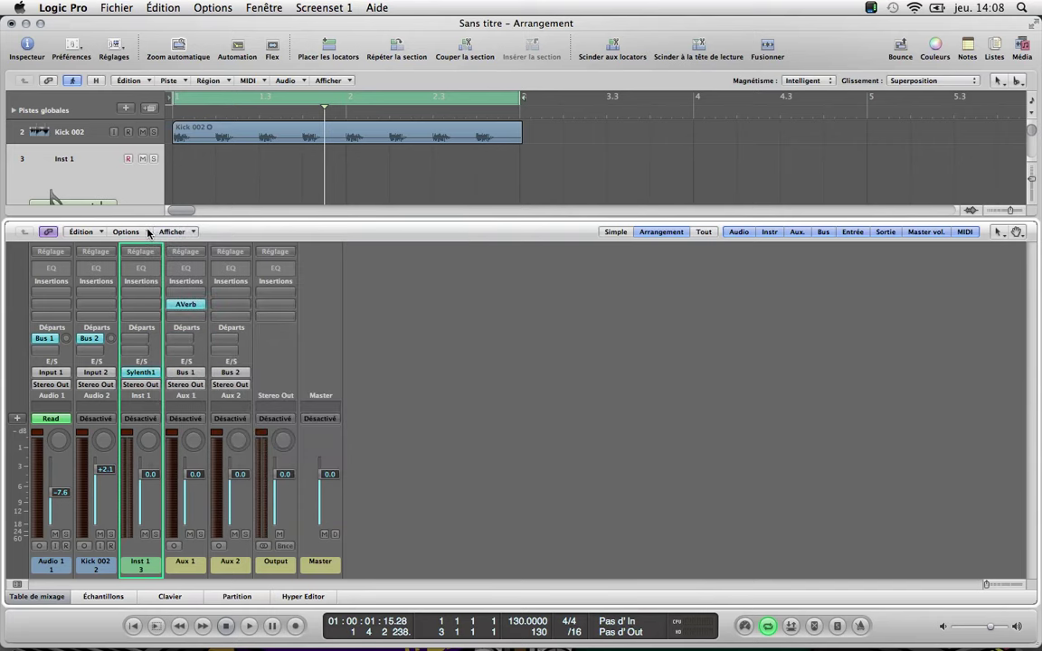
click(145, 233)
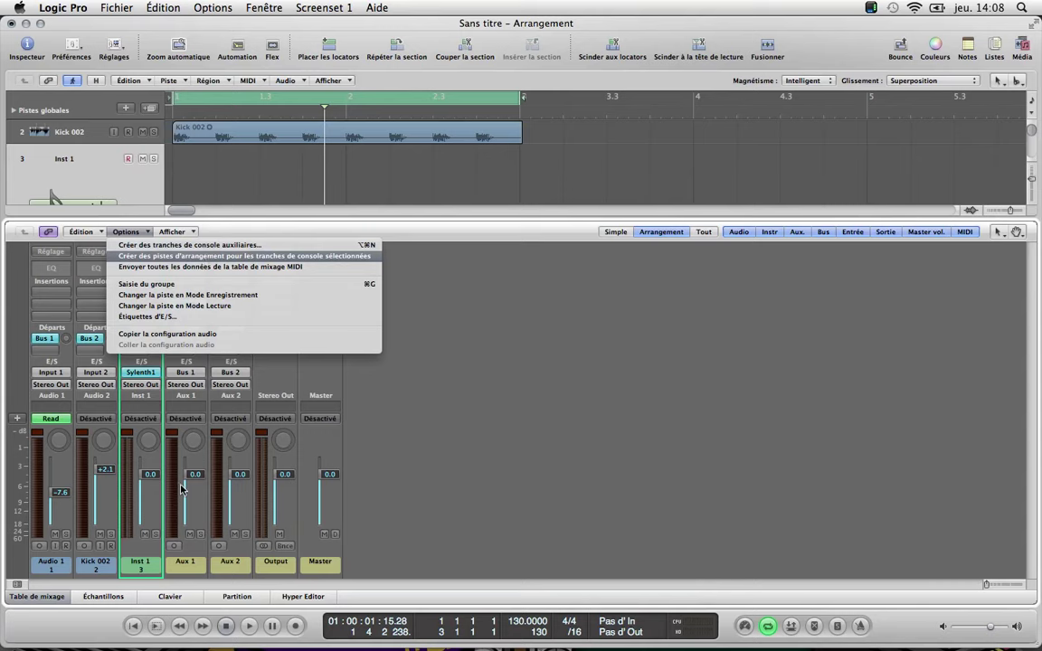
Step: Select the Aux 1 strip, hide the mixer, turn off automatic track zoom and enlarge all the tracks vertically
click(185, 568)
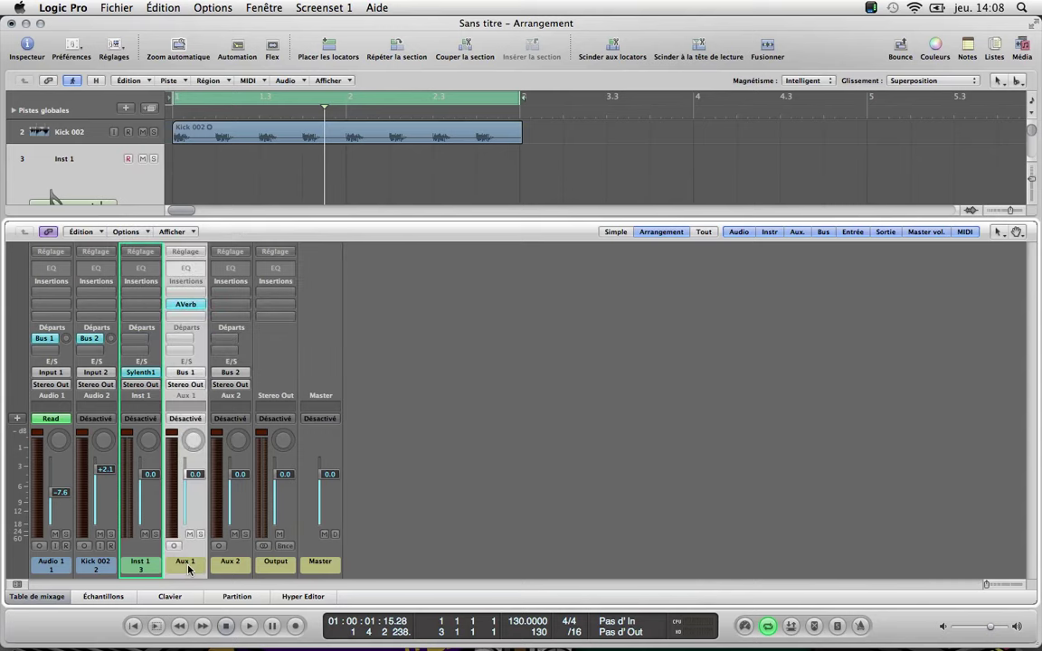
key(x)
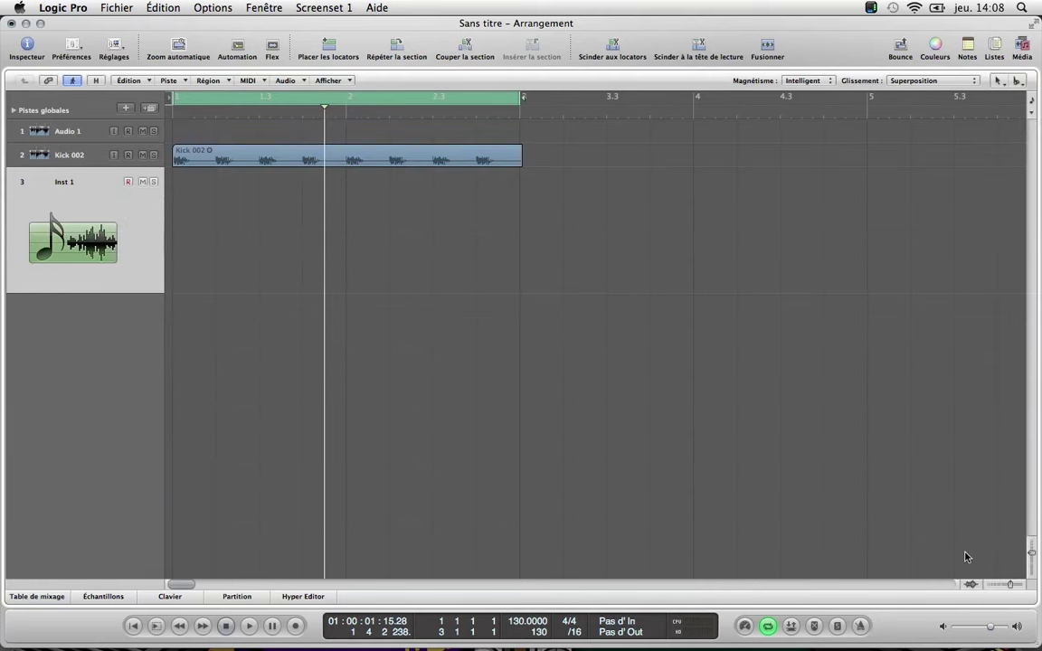
drag(1030, 551, 1029, 539)
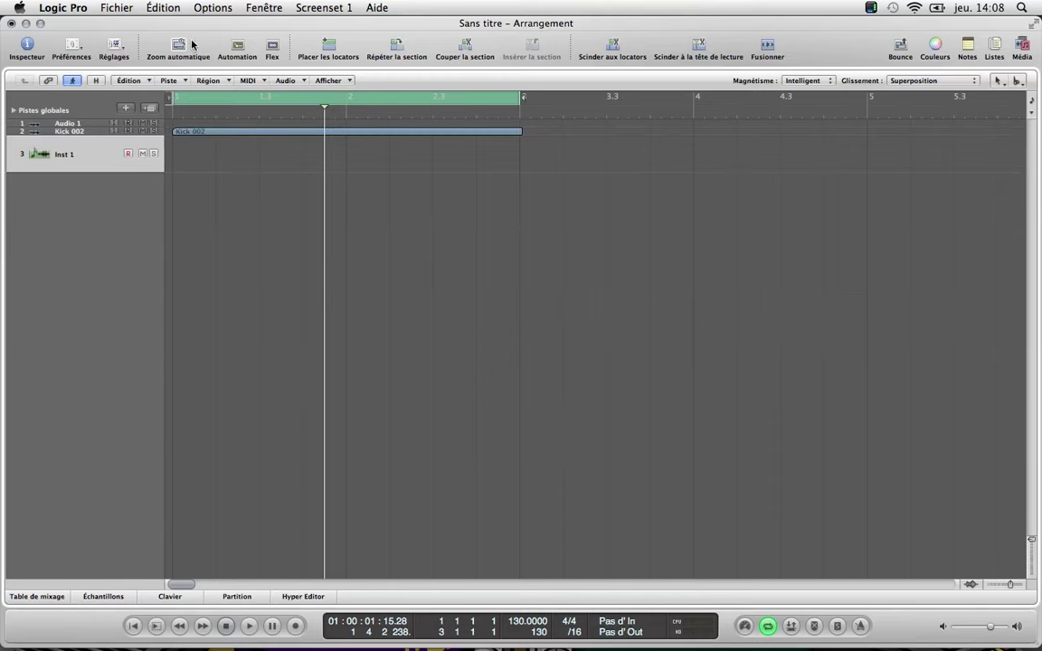
click(158, 40)
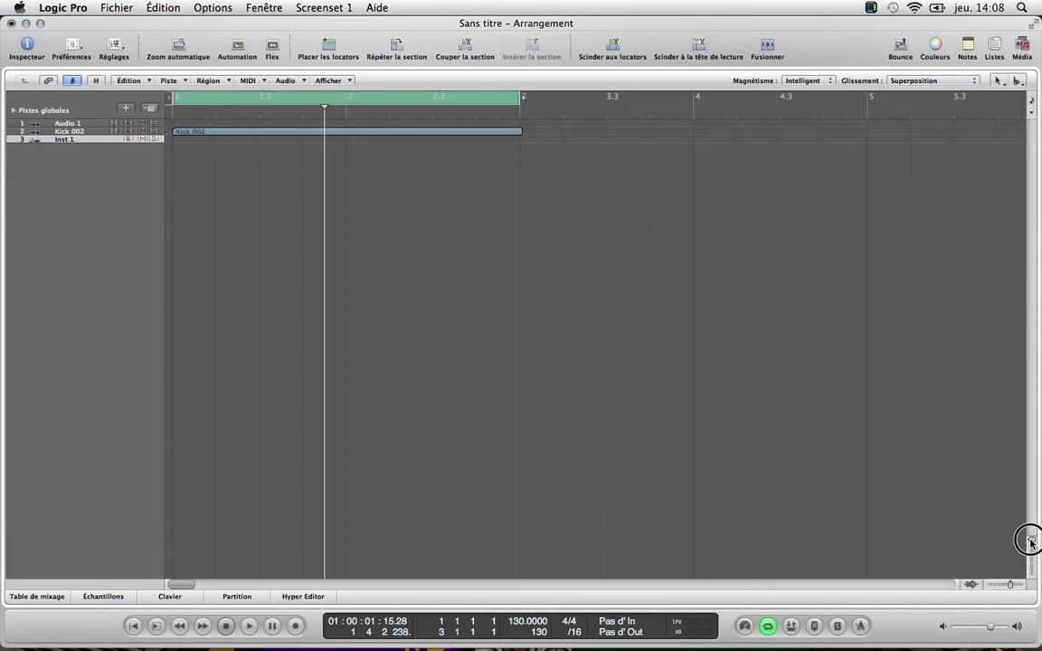
drag(1031, 541, 1031, 557)
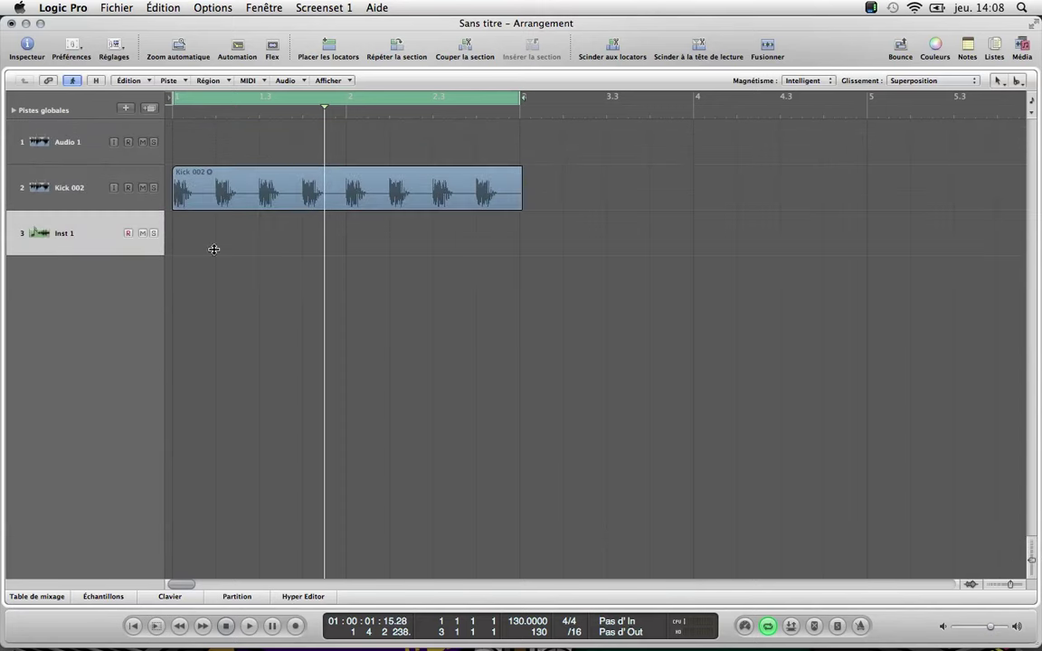
Step: Reopen the mixer and create an arrangement track for the selected Aux 1 channel strip
click(38, 597)
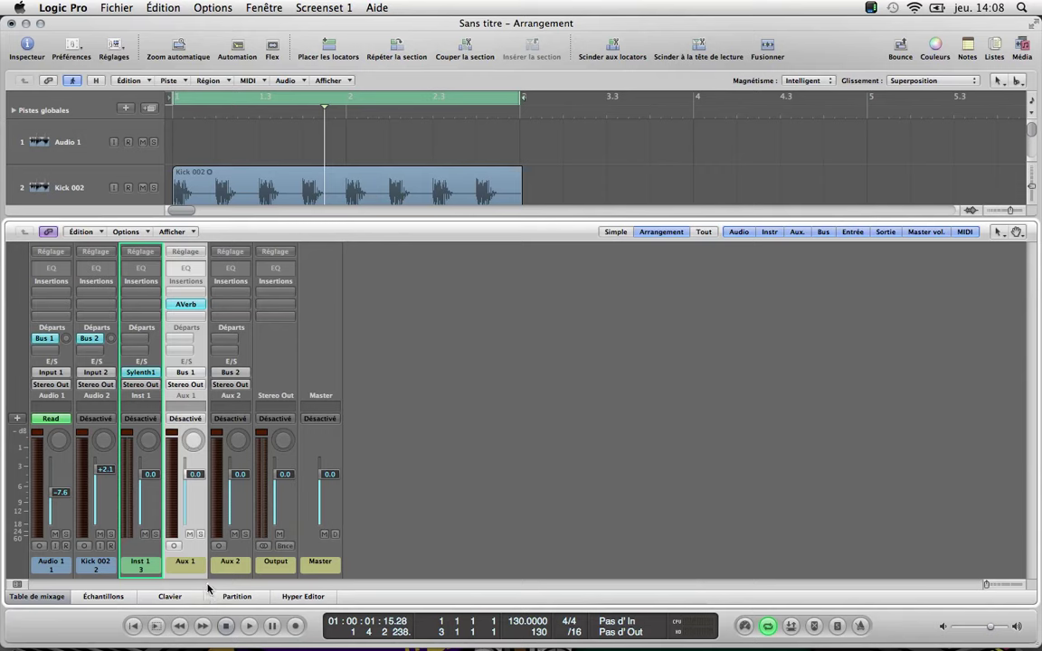
scroll(109, 184, down, 3)
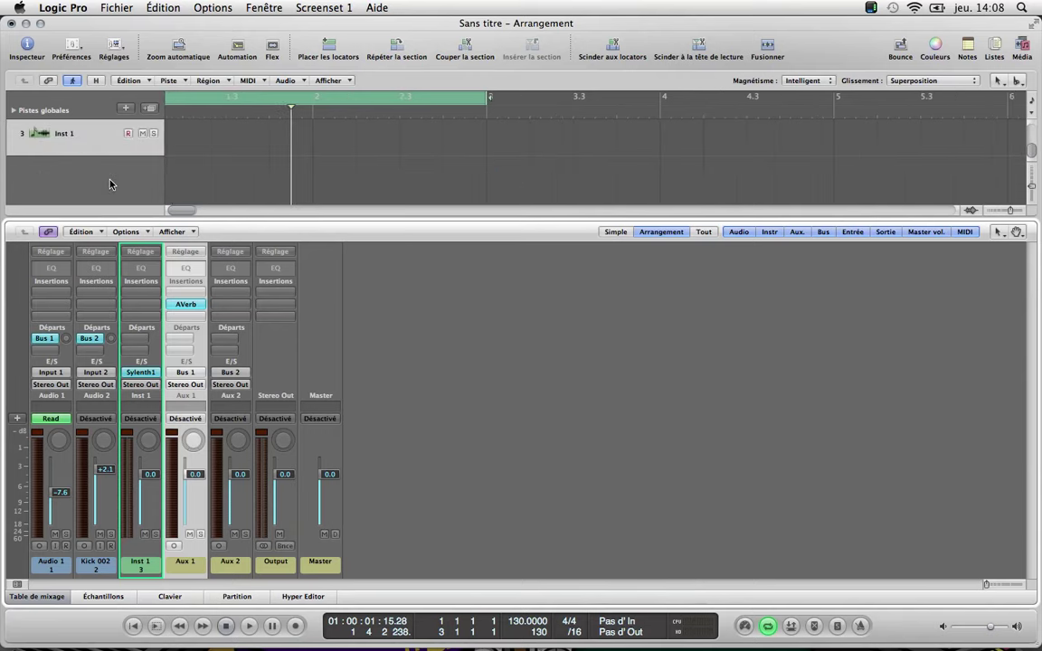
right_click(193, 570)
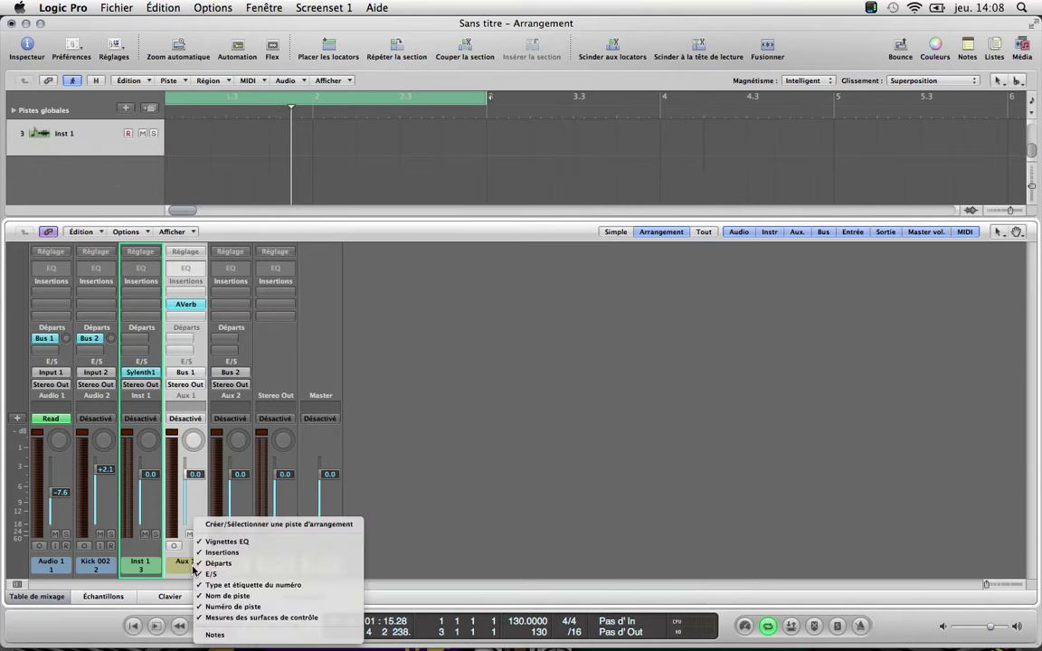
click(181, 463)
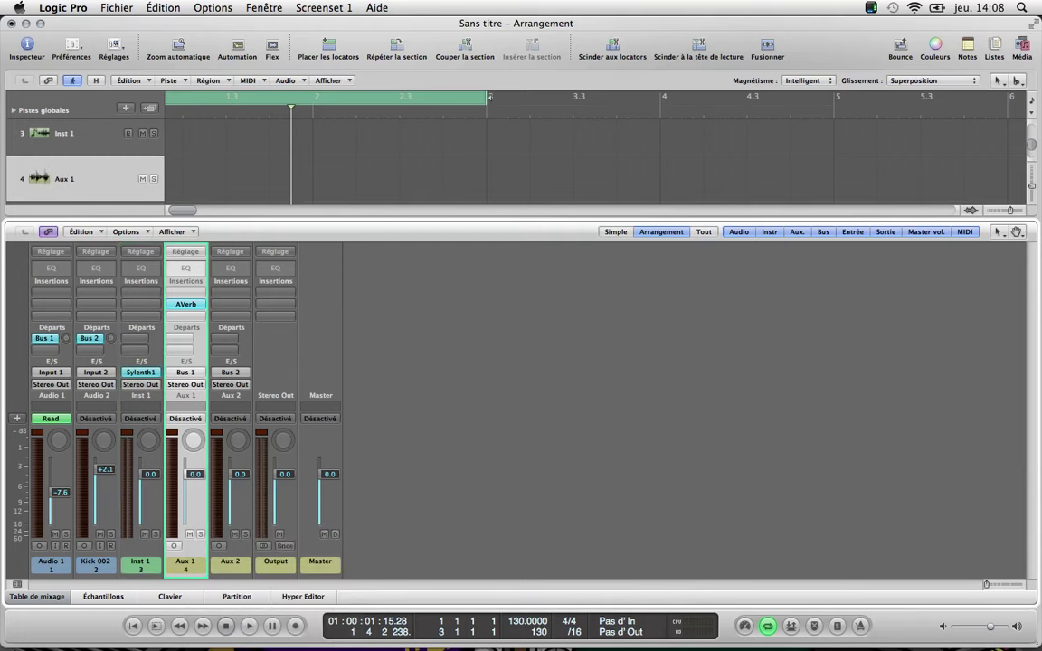
Step: Look through the Aux 1 strip's display options and the mixer's editing commands without applying any, keeping the Aux 1 track selected
right_click(196, 566)
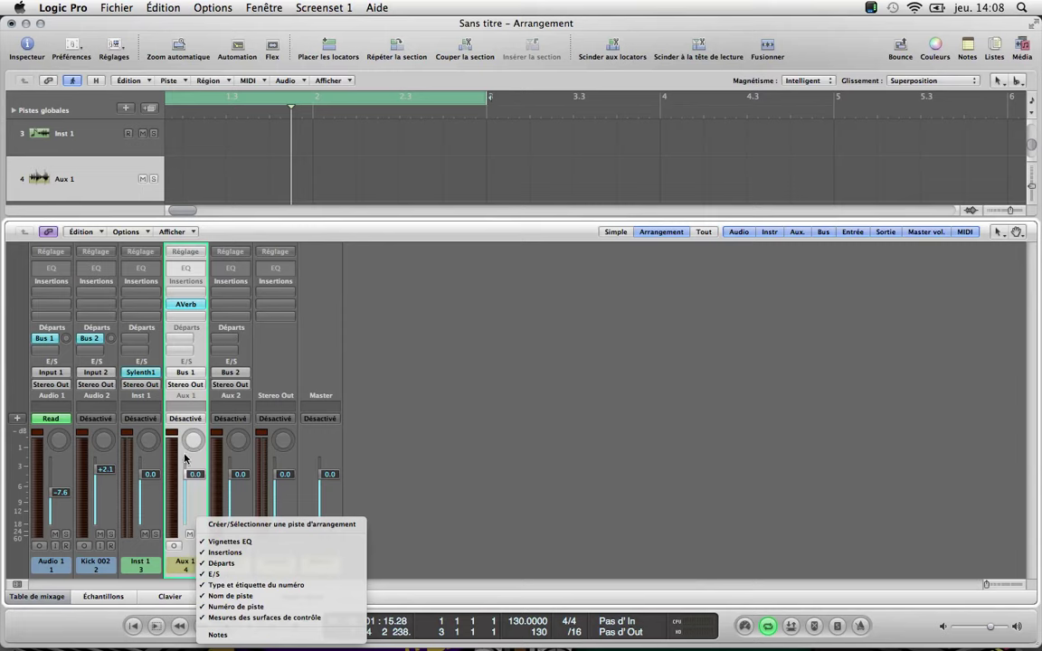
click(189, 574)
click(74, 191)
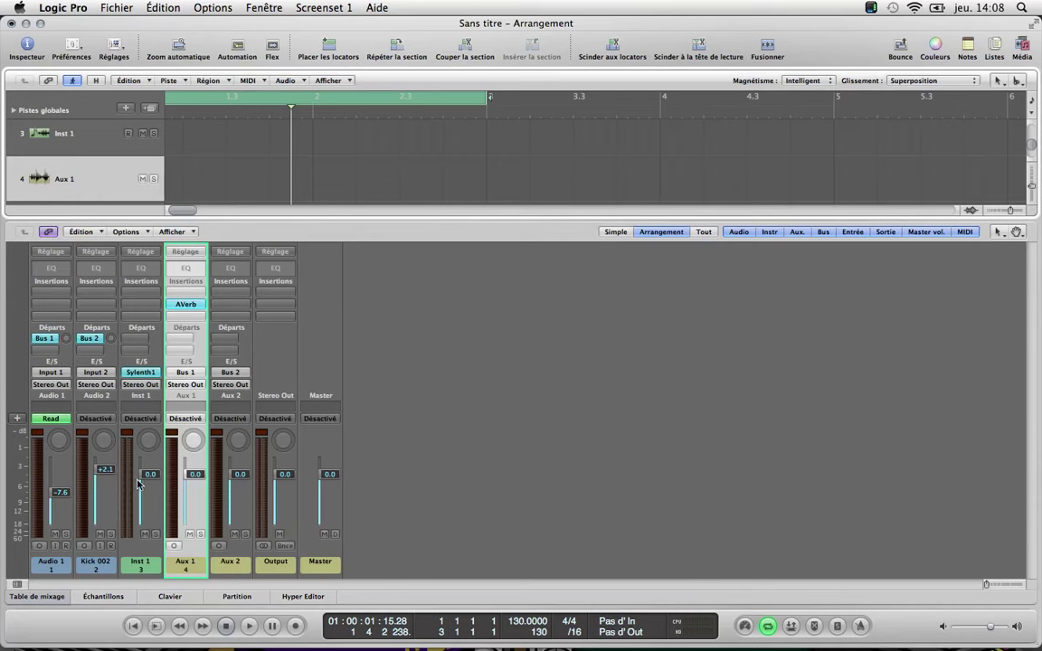
click(83, 231)
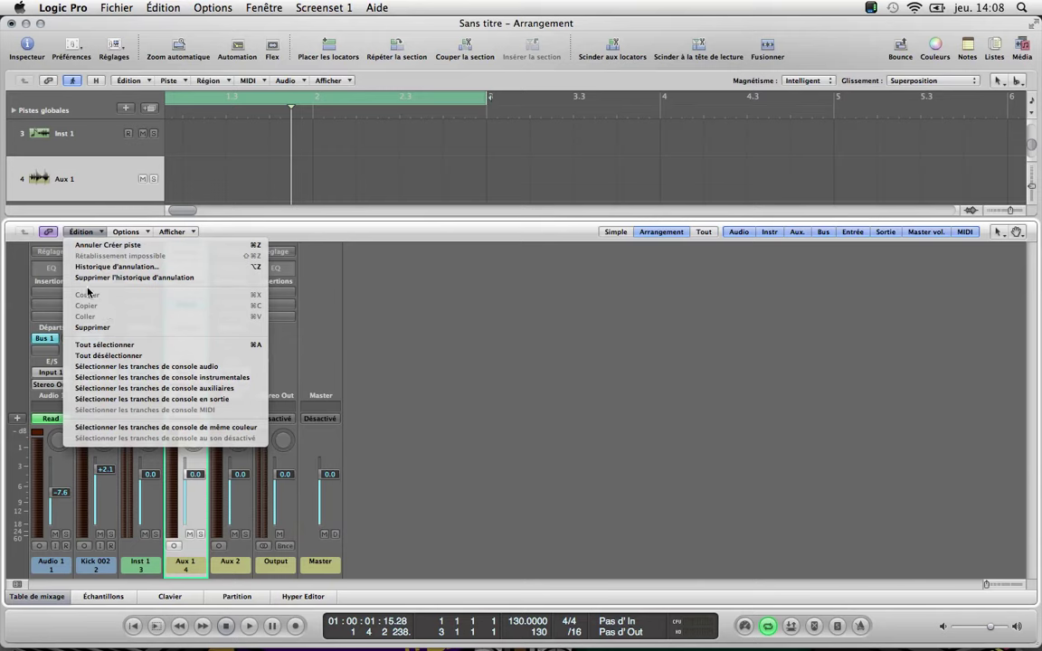
click(31, 311)
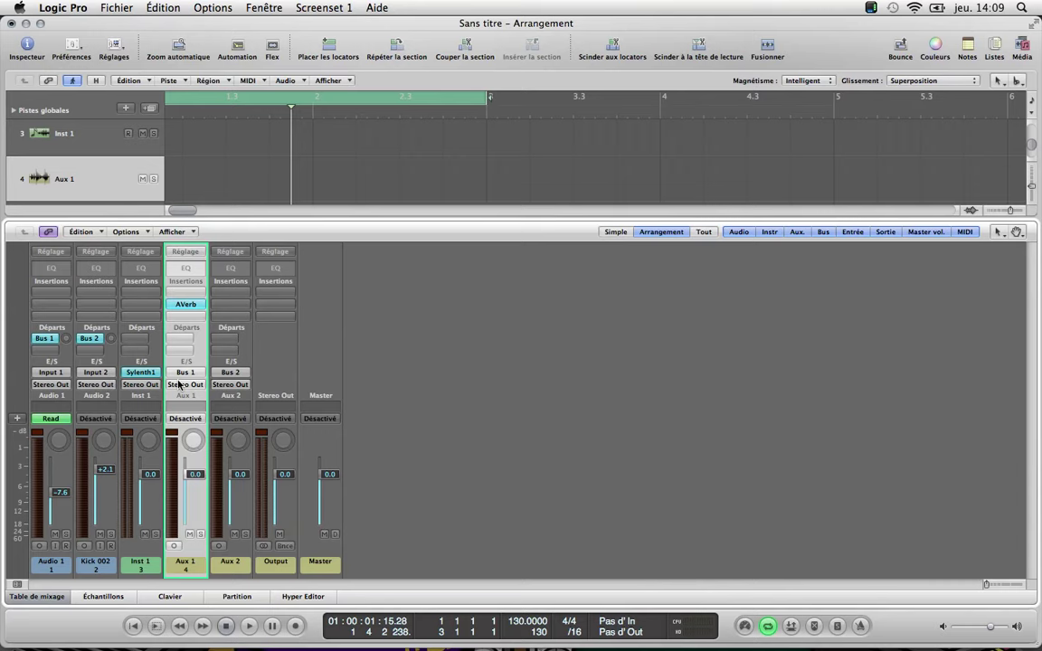
Step: Switch to QuickTime Player and look through its application commands
mouse_move(584, 639)
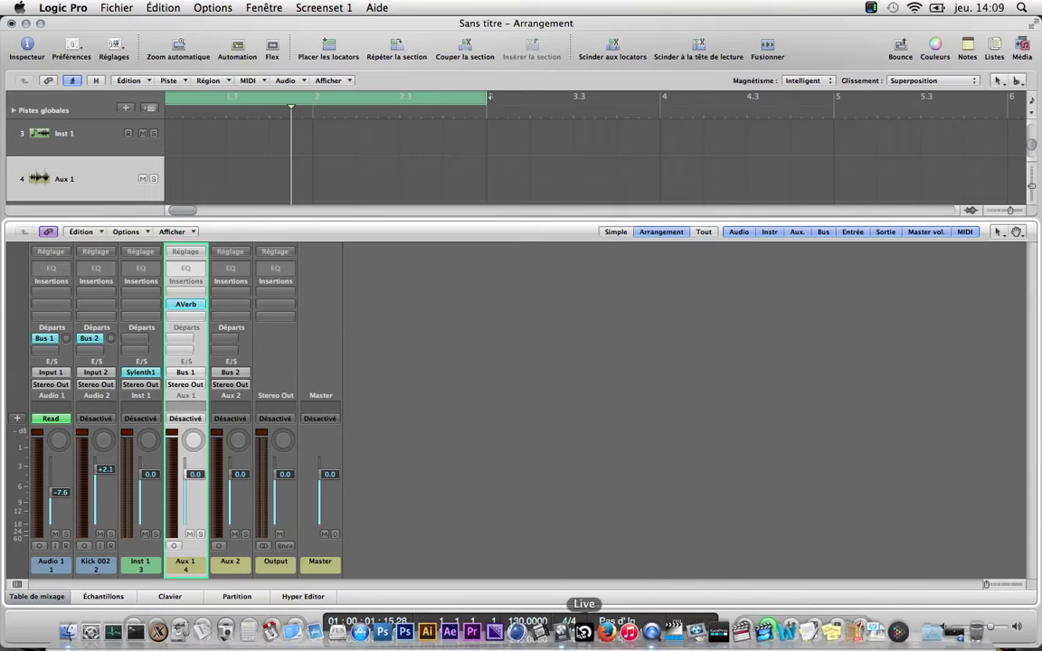
click(651, 633)
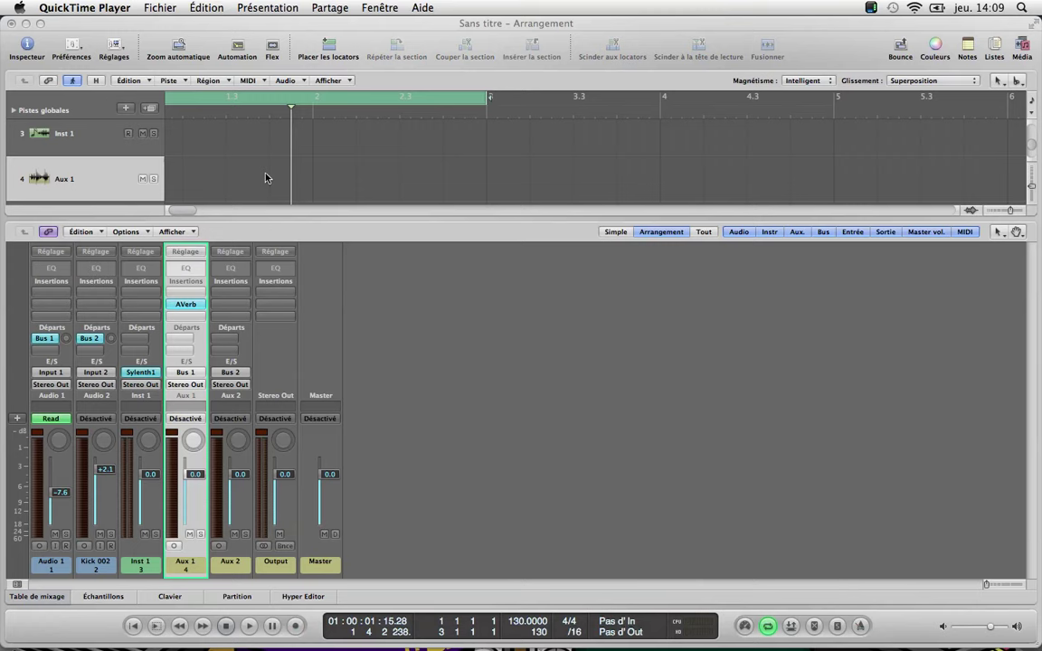
click(100, 7)
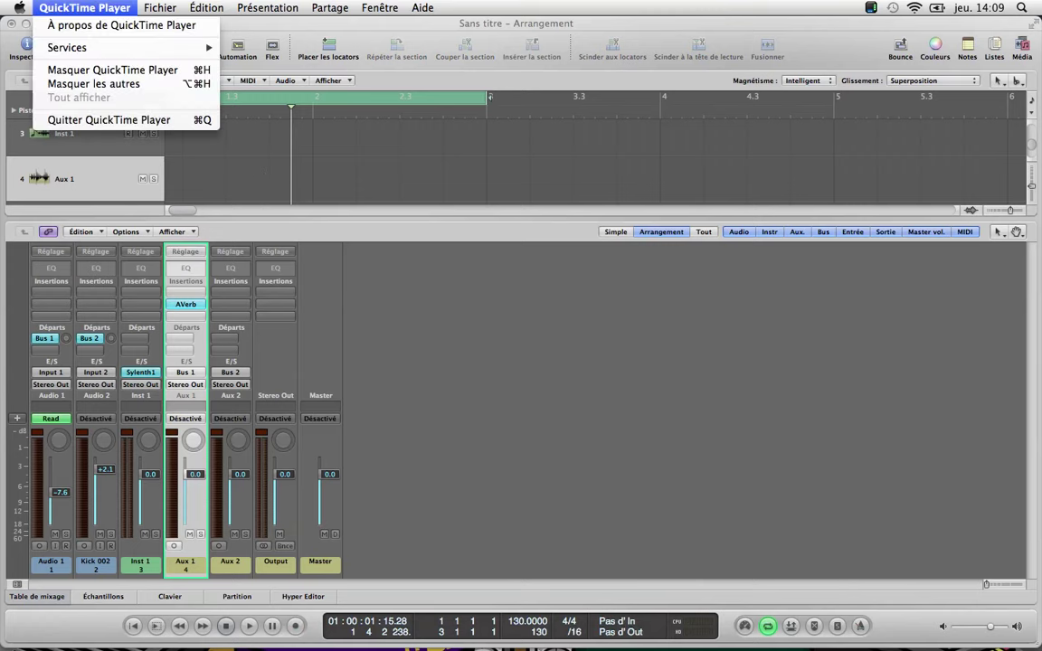
click(471, 379)
mouse_move(784, 639)
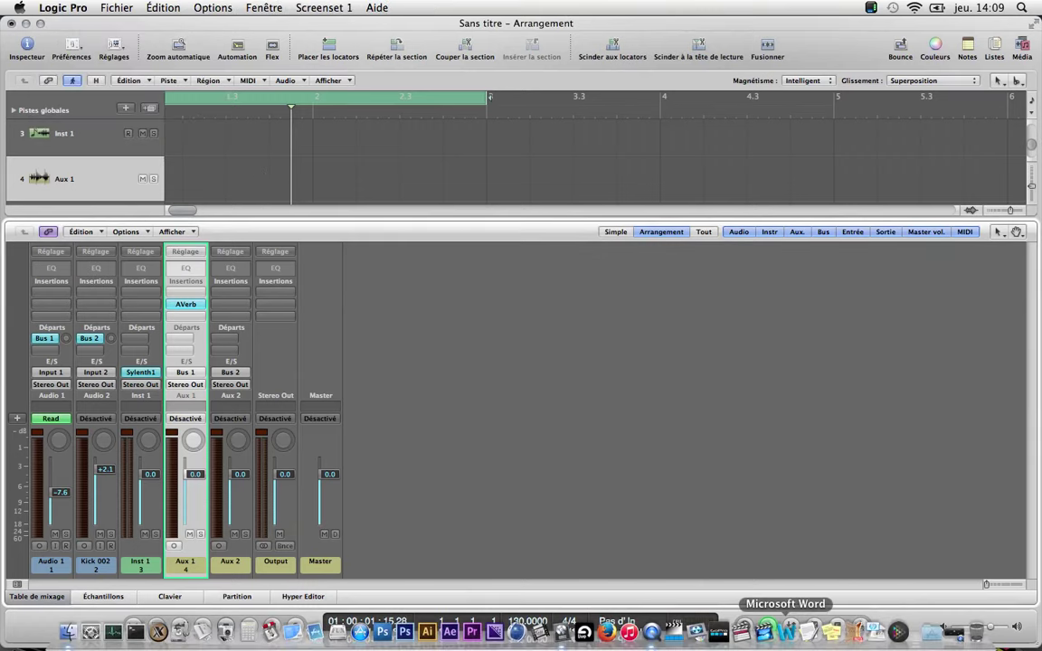
click(739, 633)
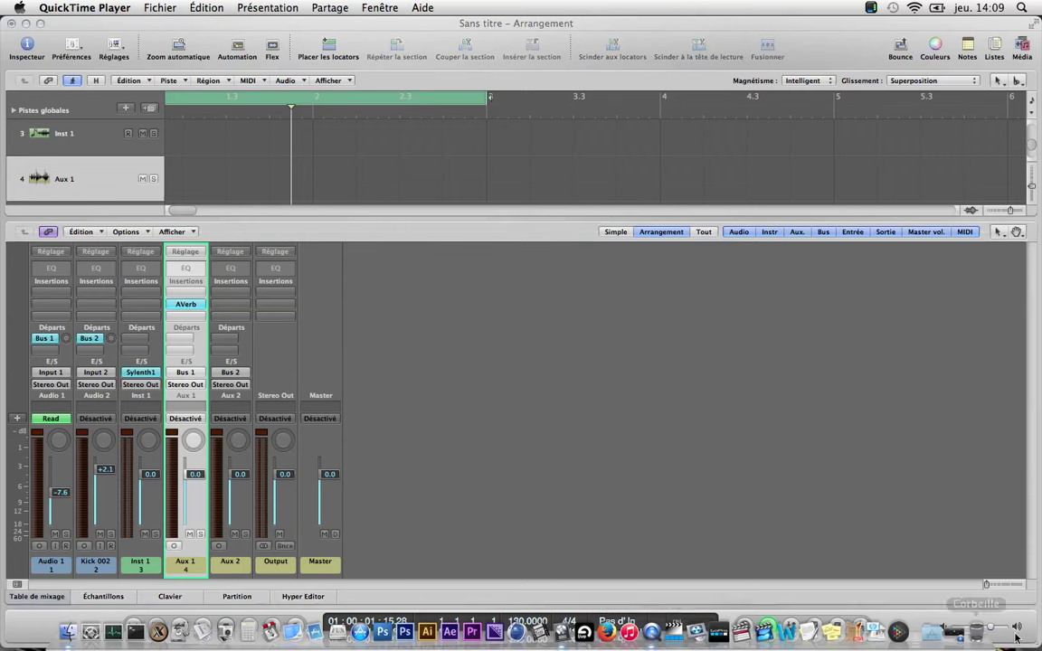